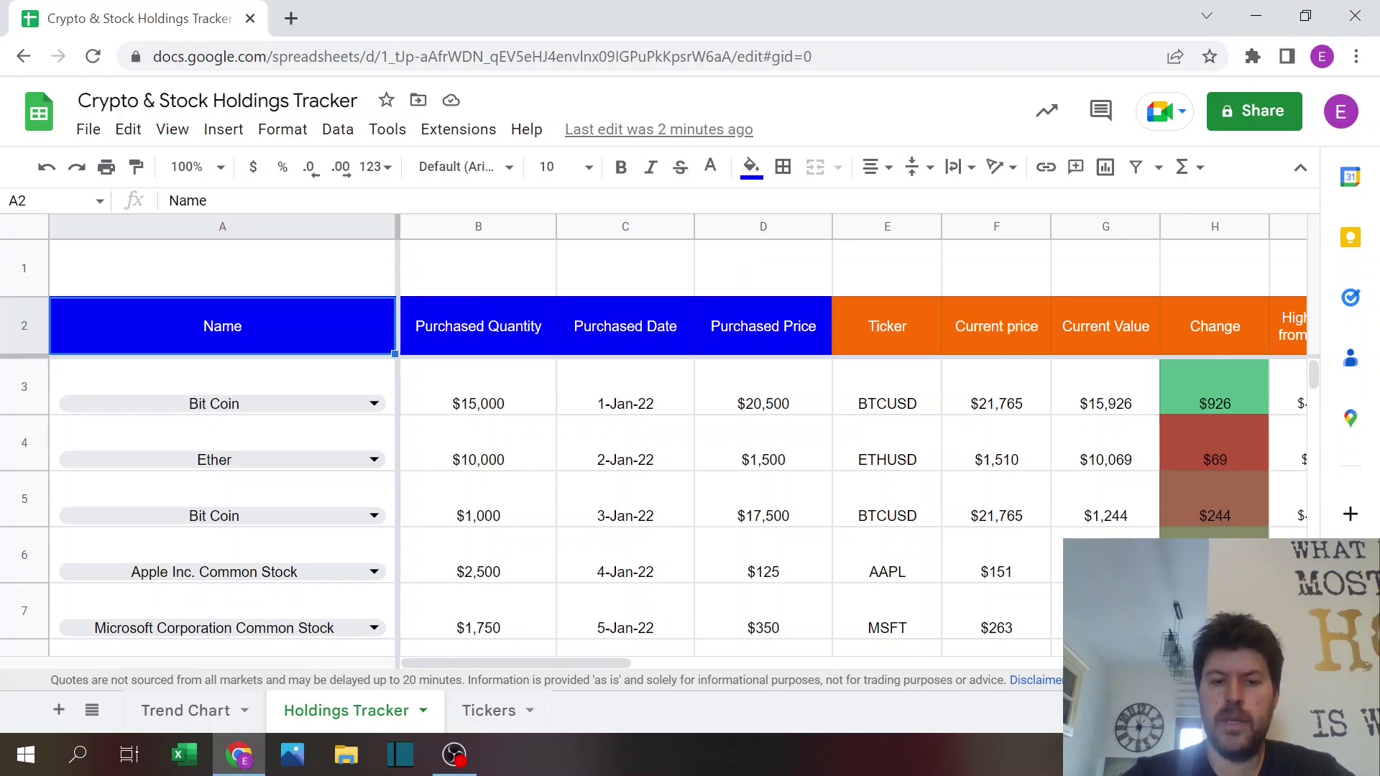
- Widen column A on the Tickers sheet to show full names, then select the BTCUSD ticker
click(486, 713)
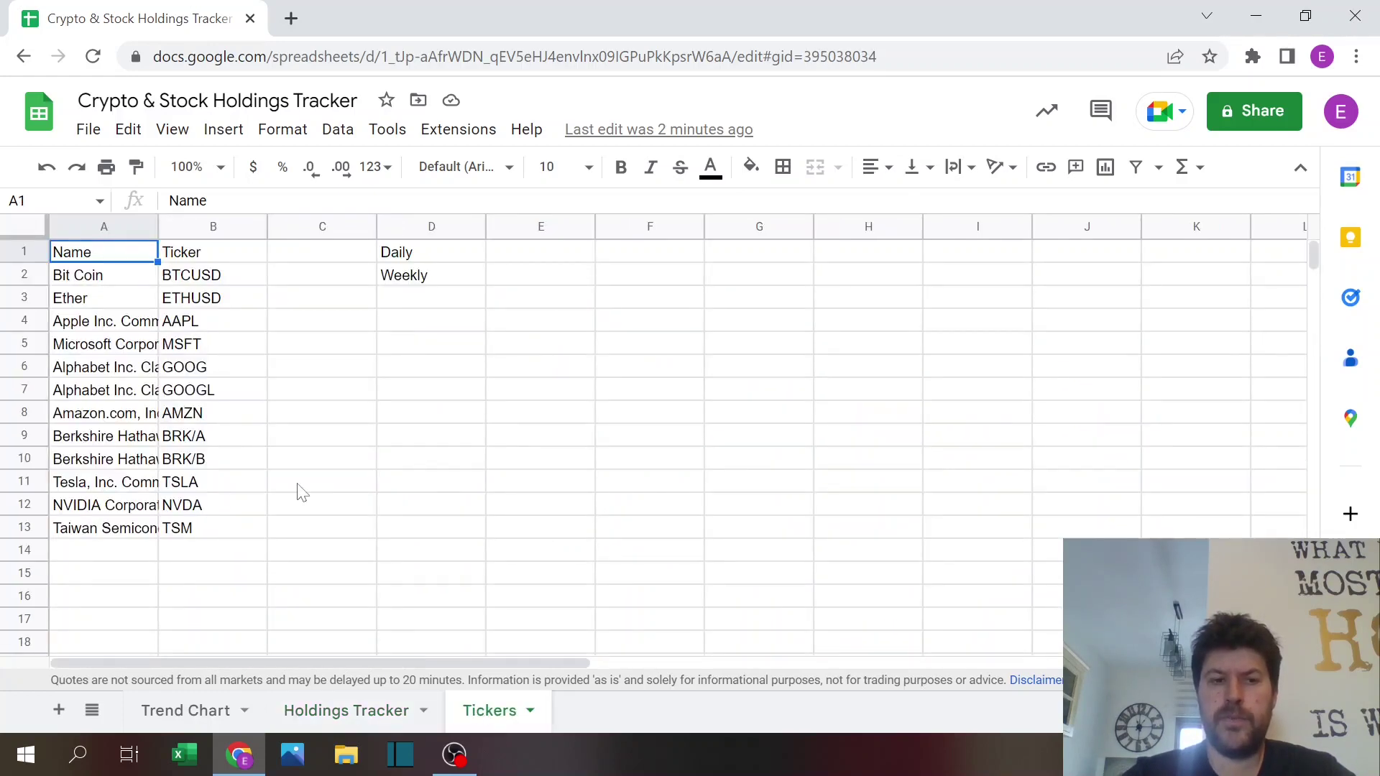
drag(156, 226, 232, 226)
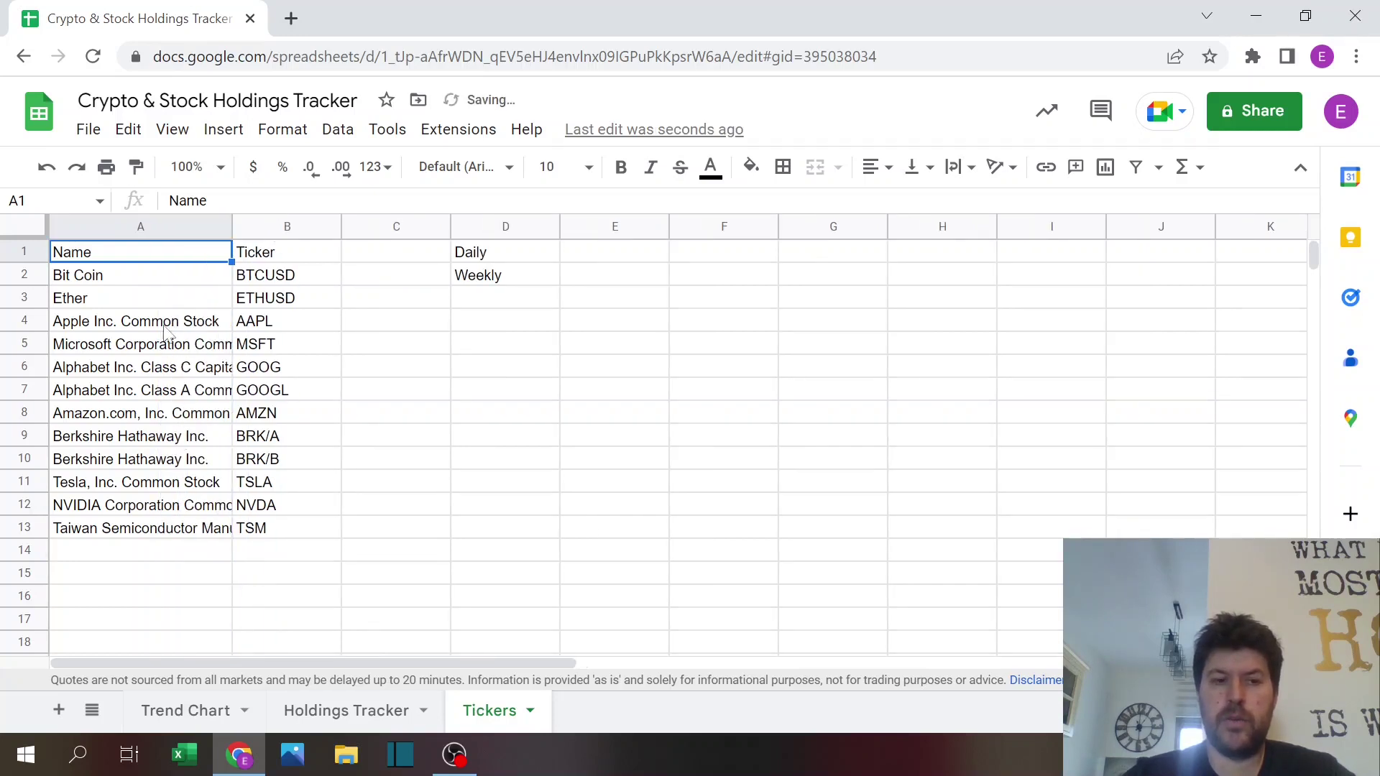
click(286, 224)
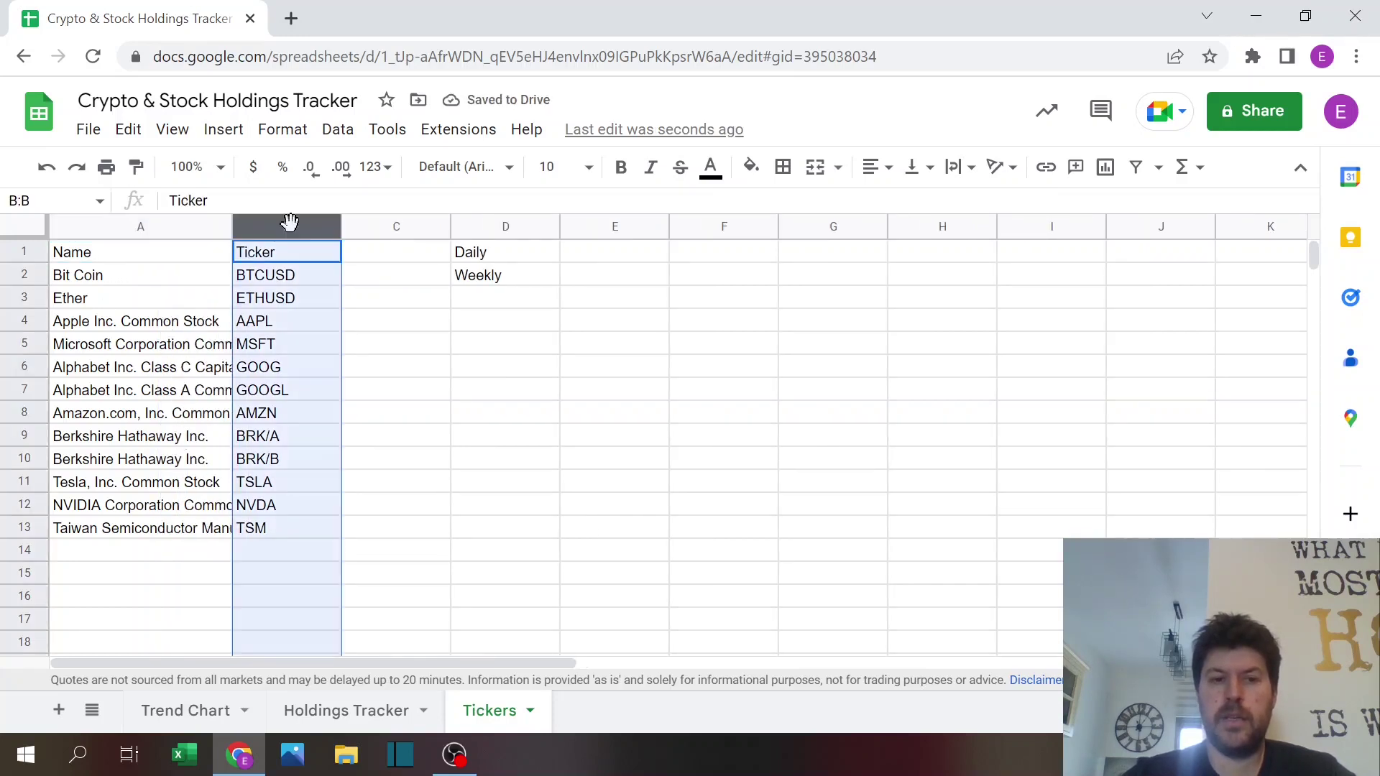
click(288, 281)
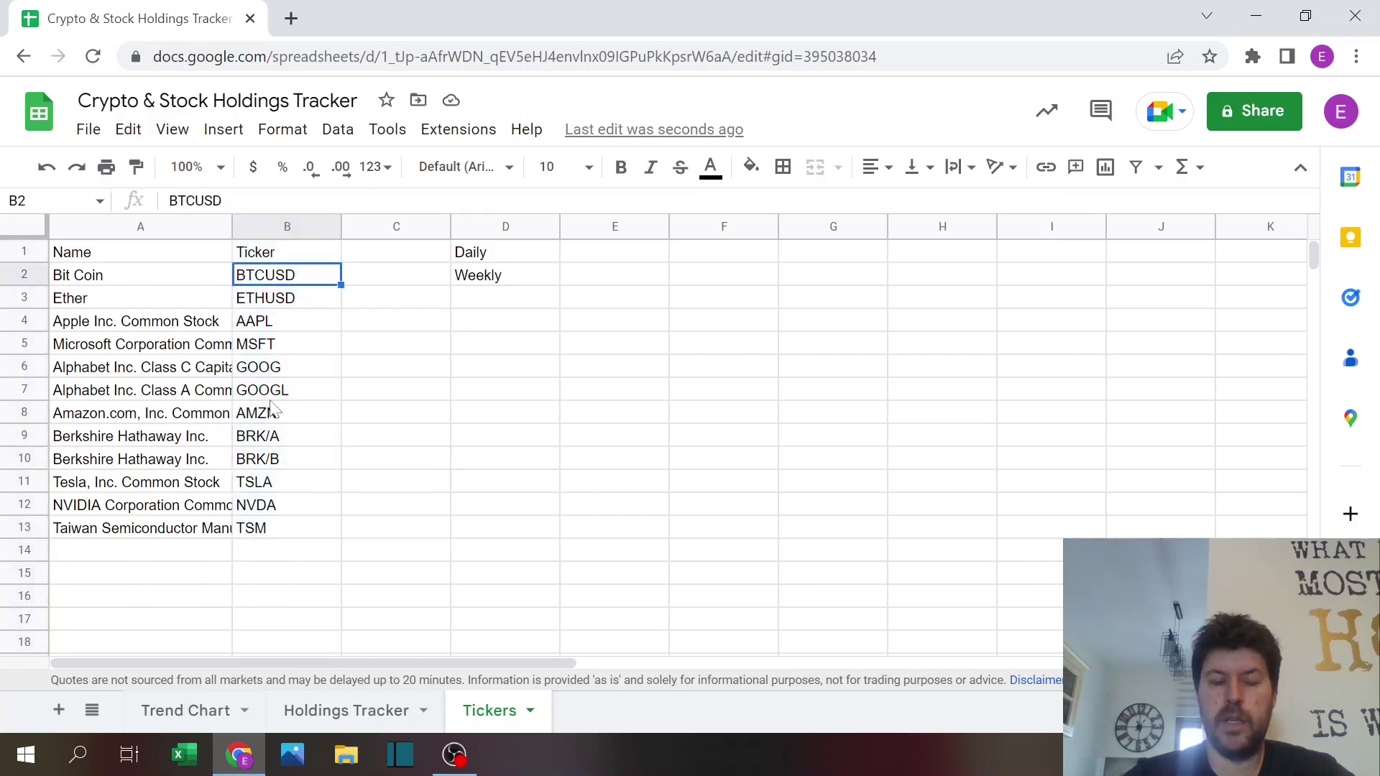
- Review the list of 12 asset names and the Daily and Weekly interval options
drag(165, 532, 158, 280)
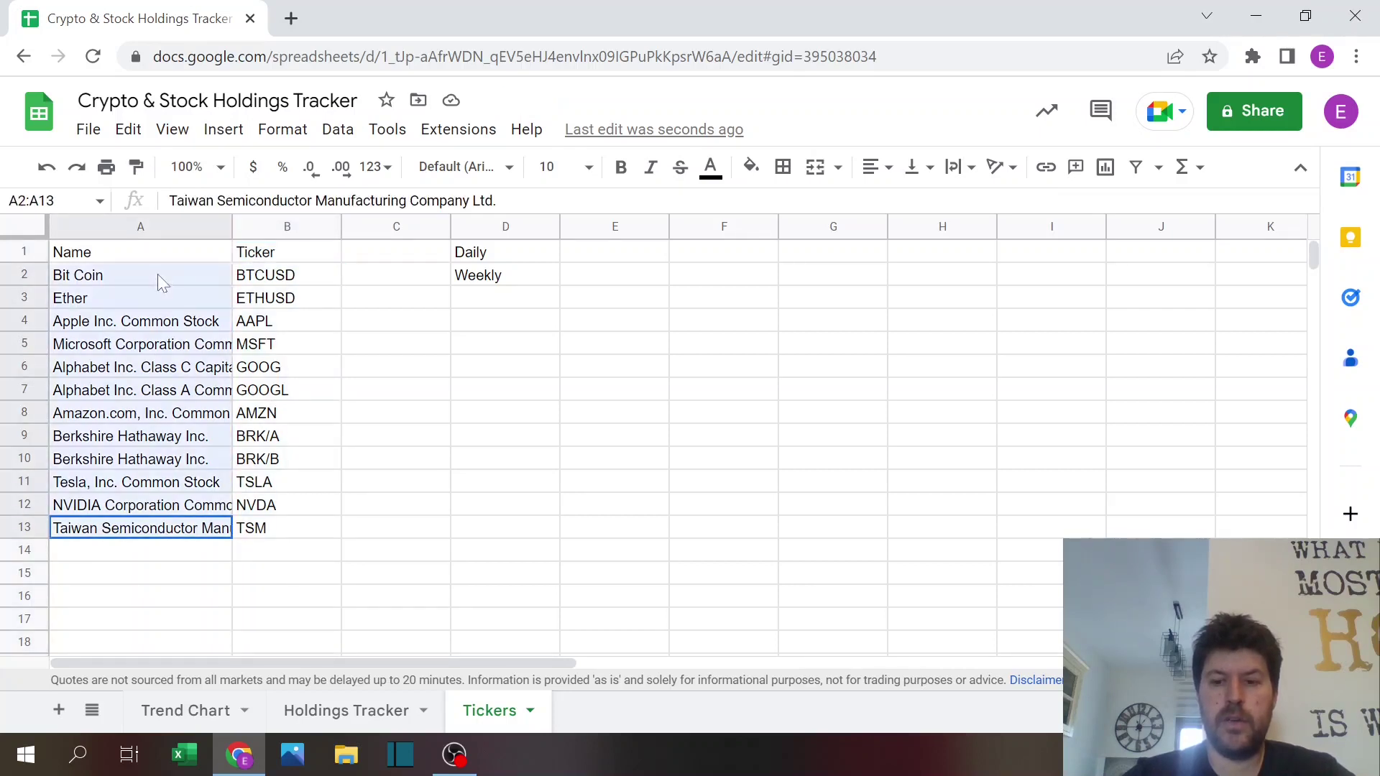
click(164, 355)
drag(491, 256, 491, 282)
click(476, 353)
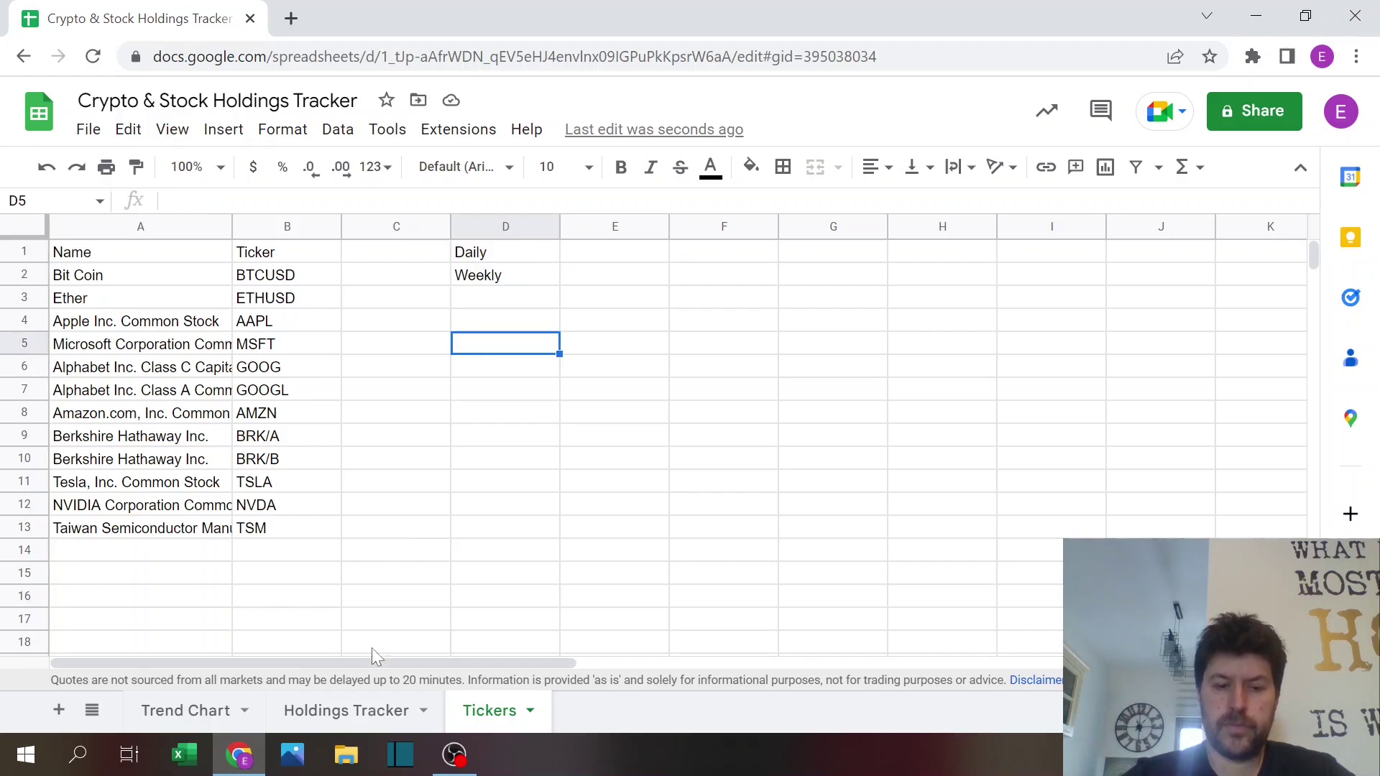
- Open data validation for the first holding's name cell A3 on Holdings Tracker
click(349, 721)
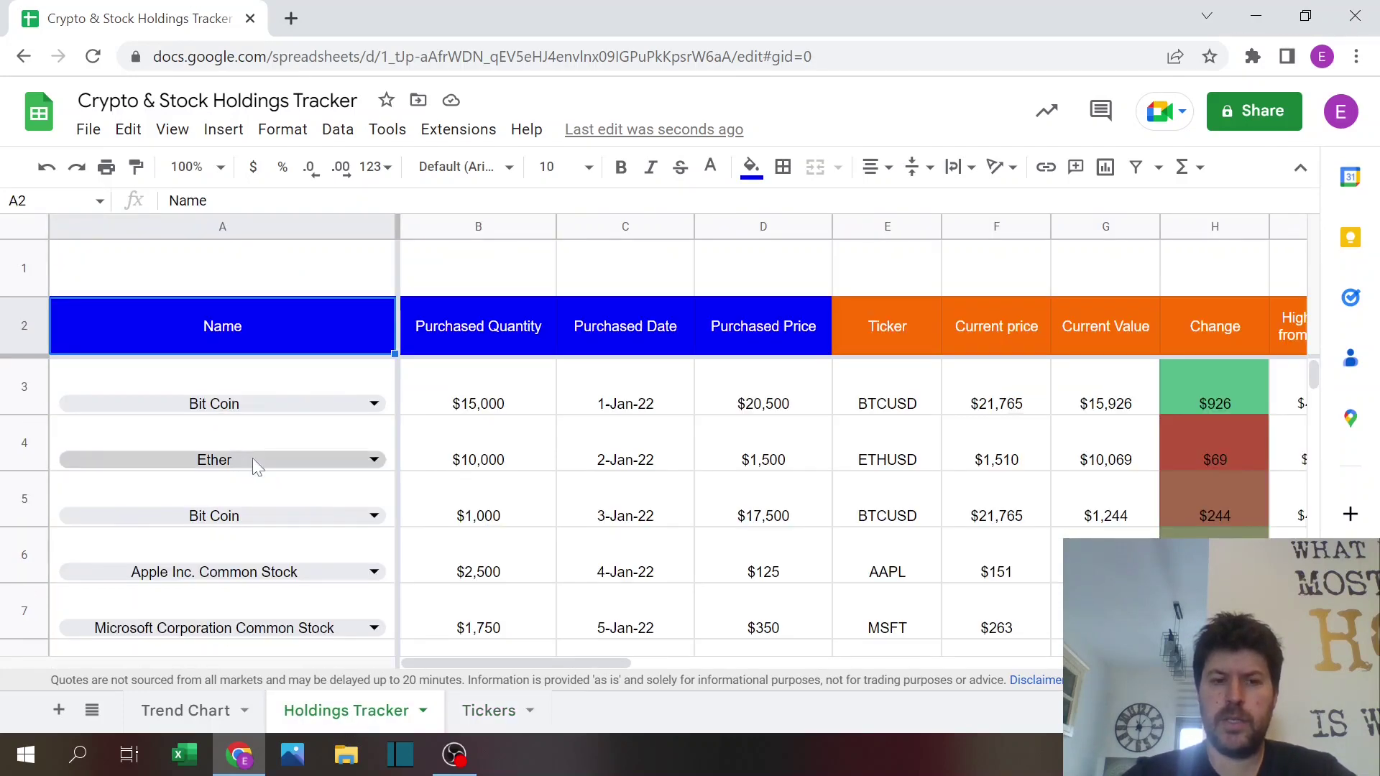
click(292, 234)
click(262, 382)
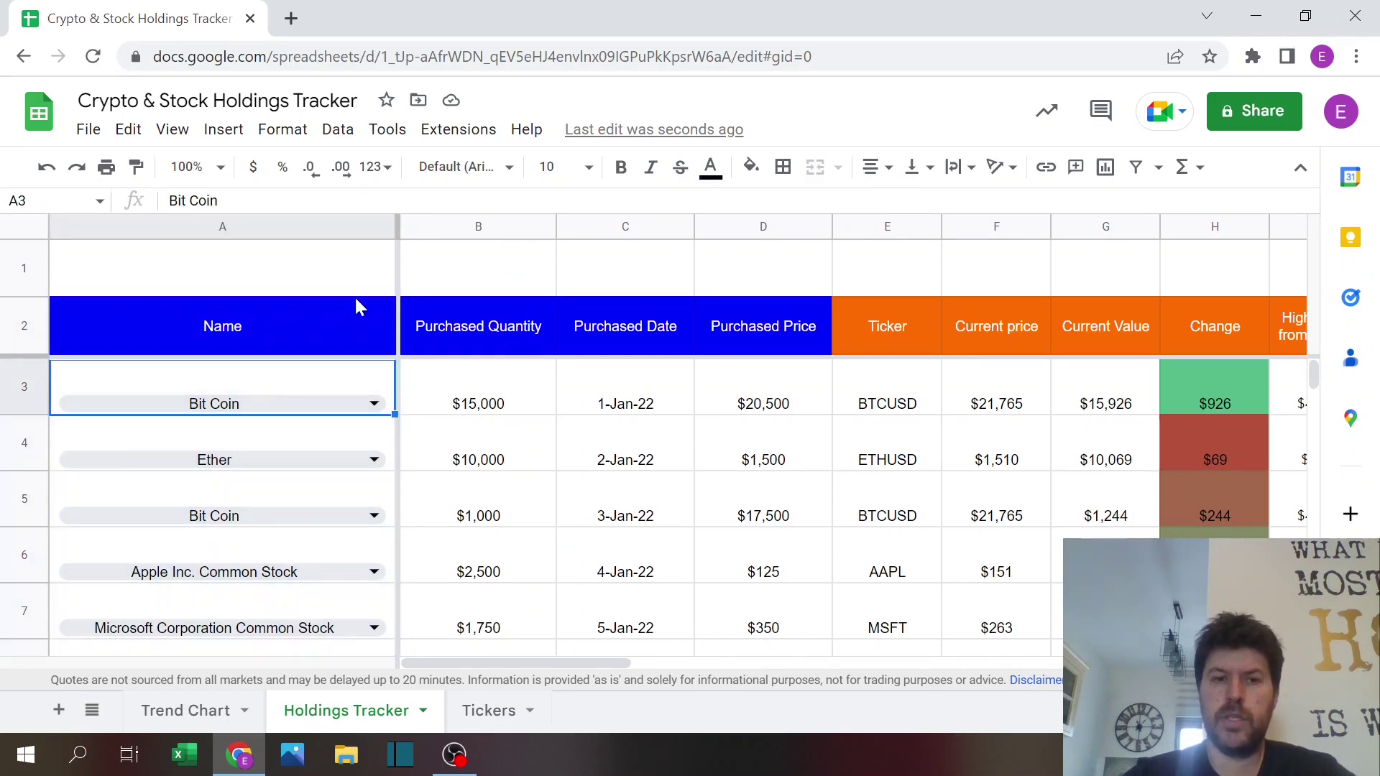
click(339, 132)
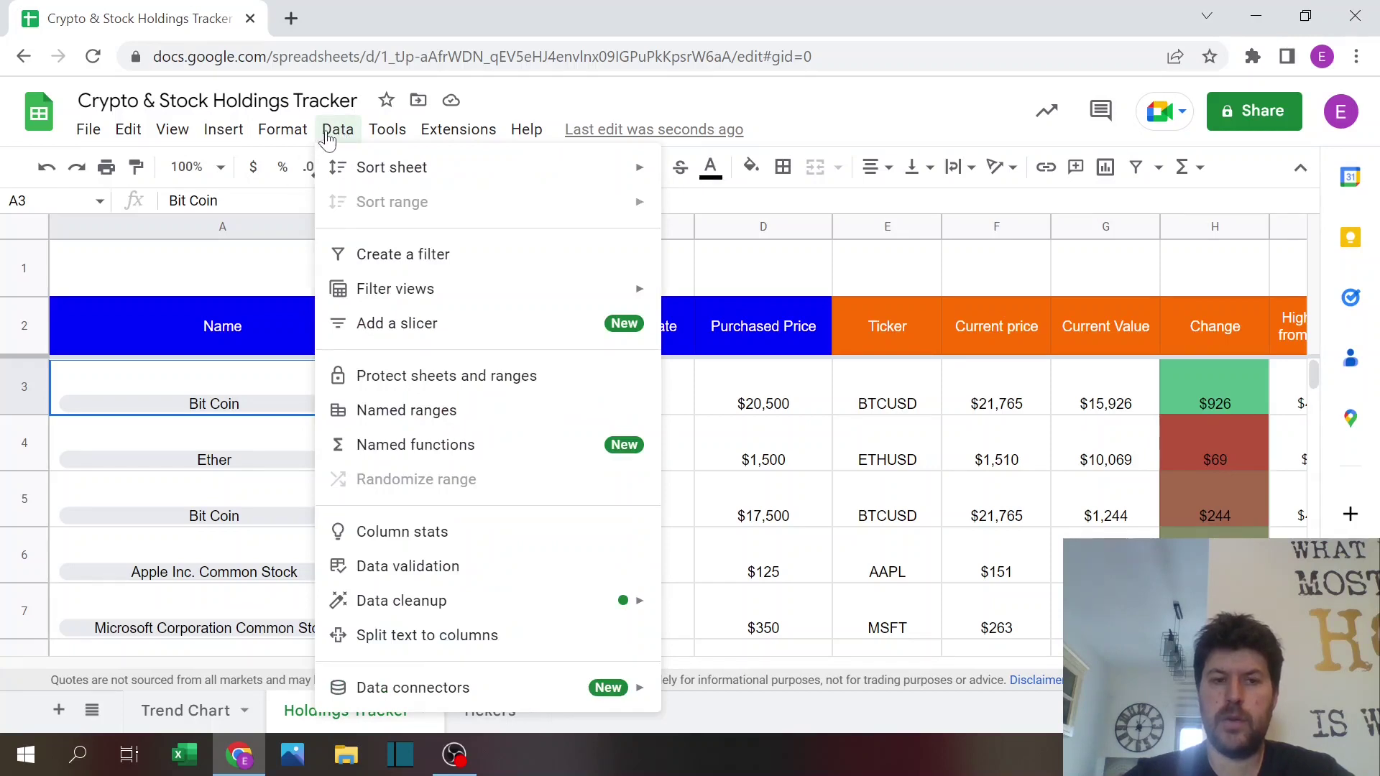
click(406, 566)
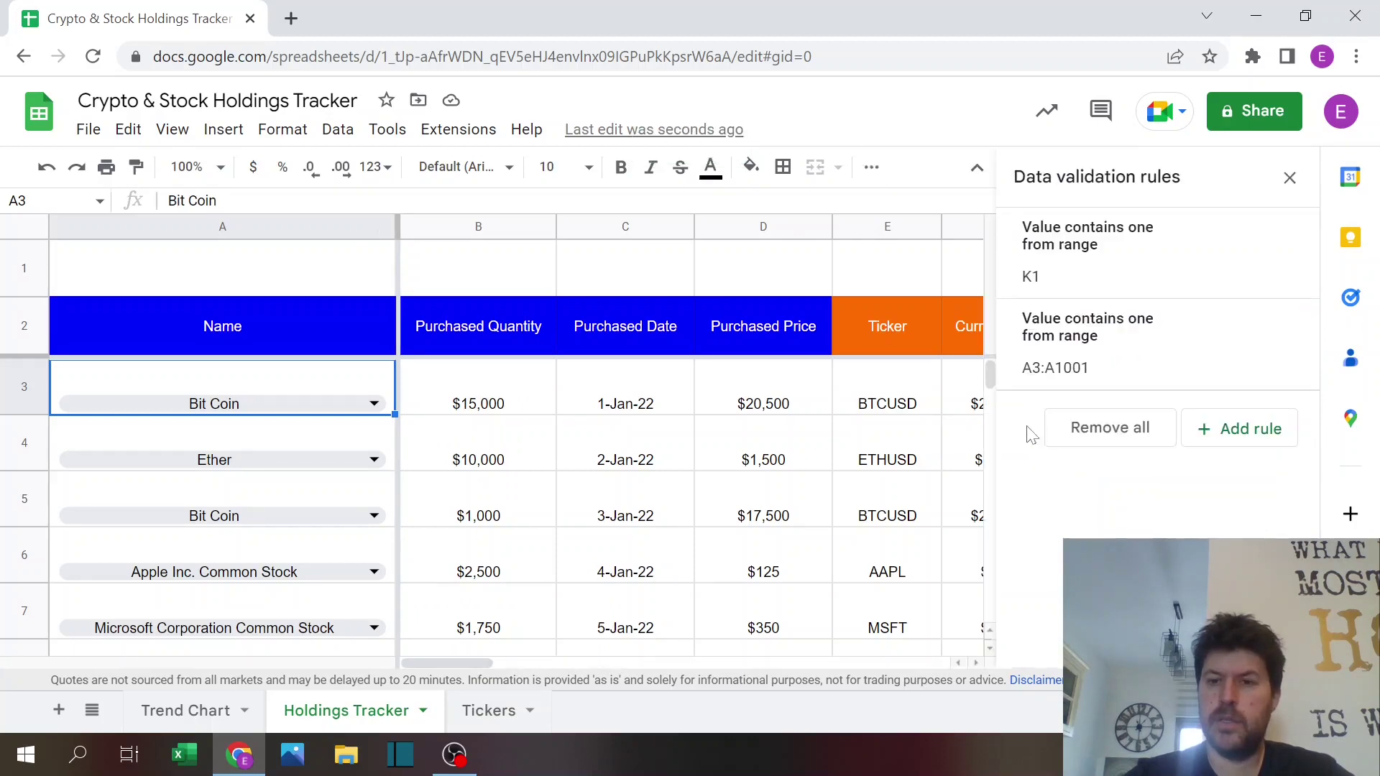
- Add a dropdown-from-range rule sourced from Tickers!A2:A, then close the validation panel
click(1222, 441)
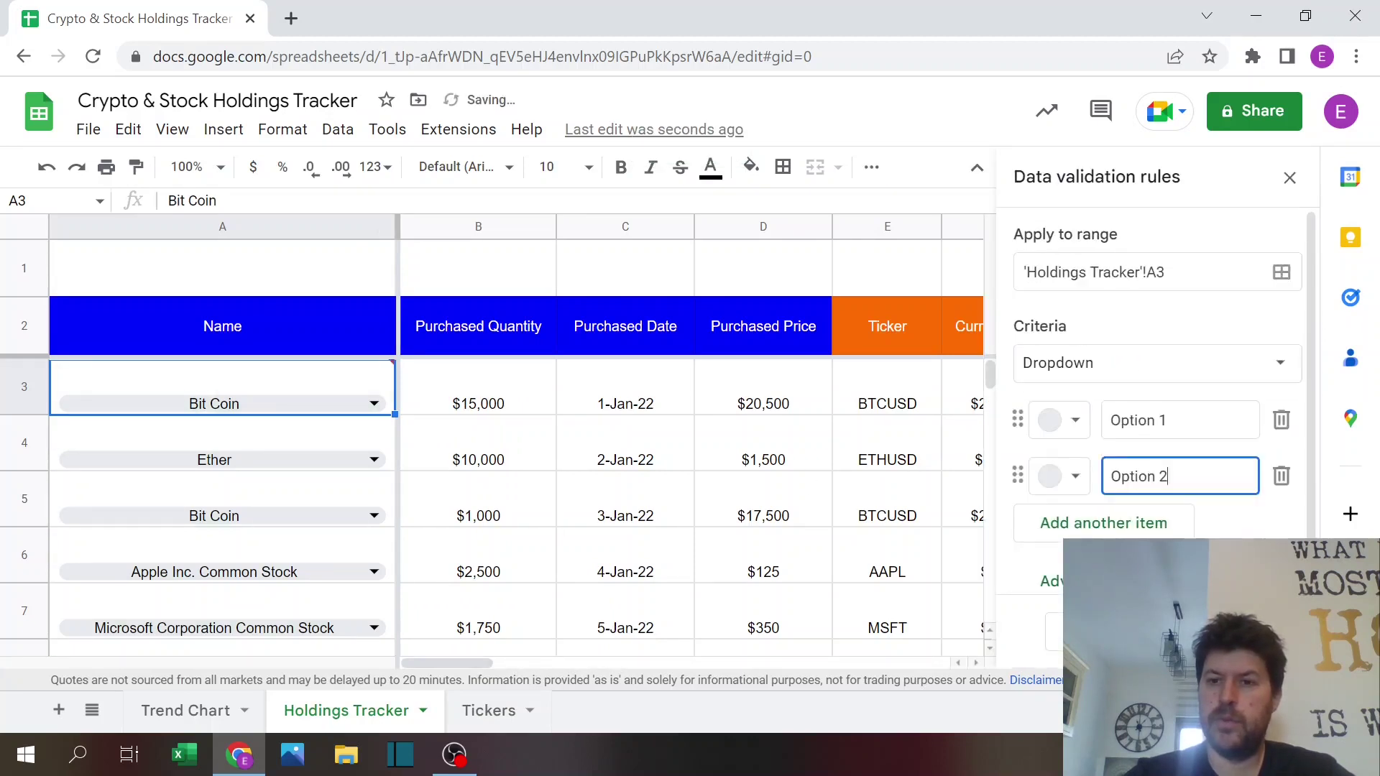
click(1280, 368)
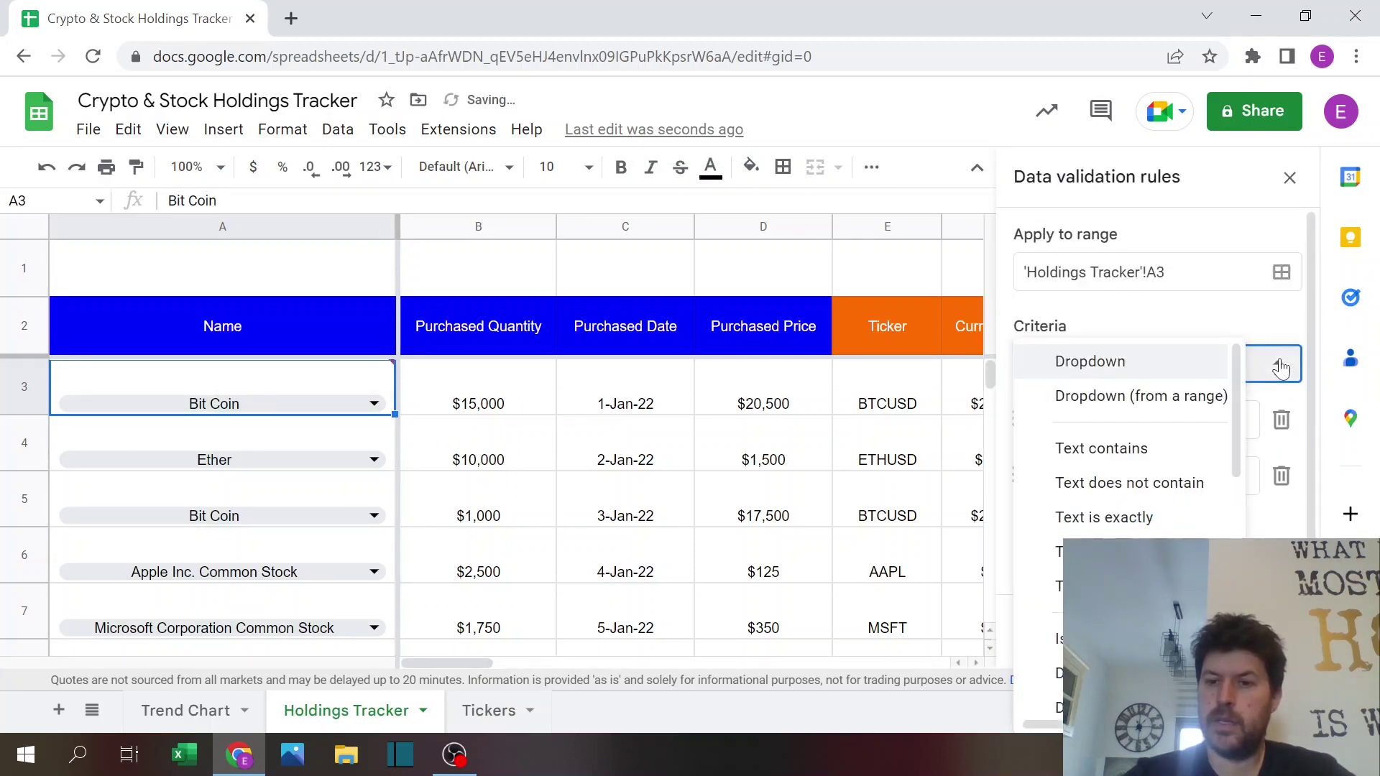
click(1172, 397)
click(1280, 420)
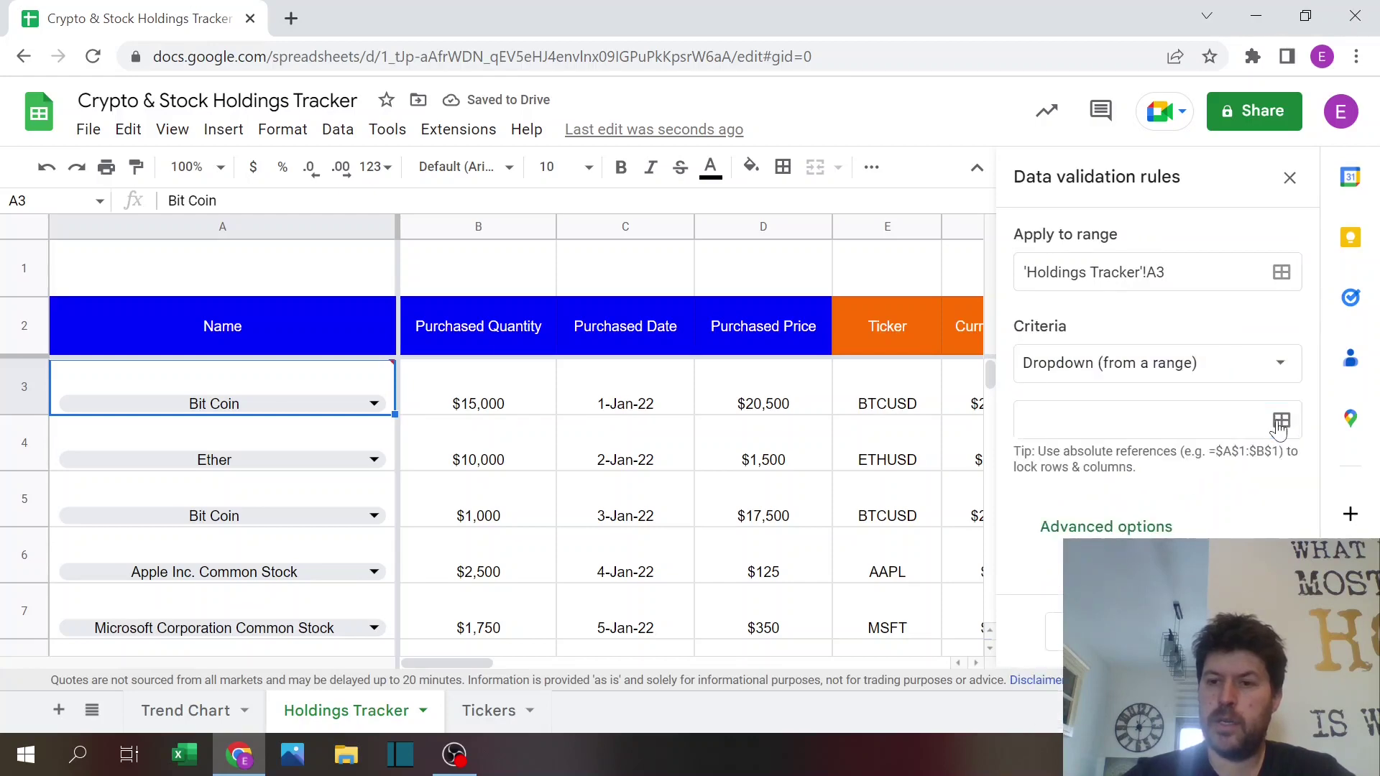
click(489, 711)
drag(196, 286, 184, 371)
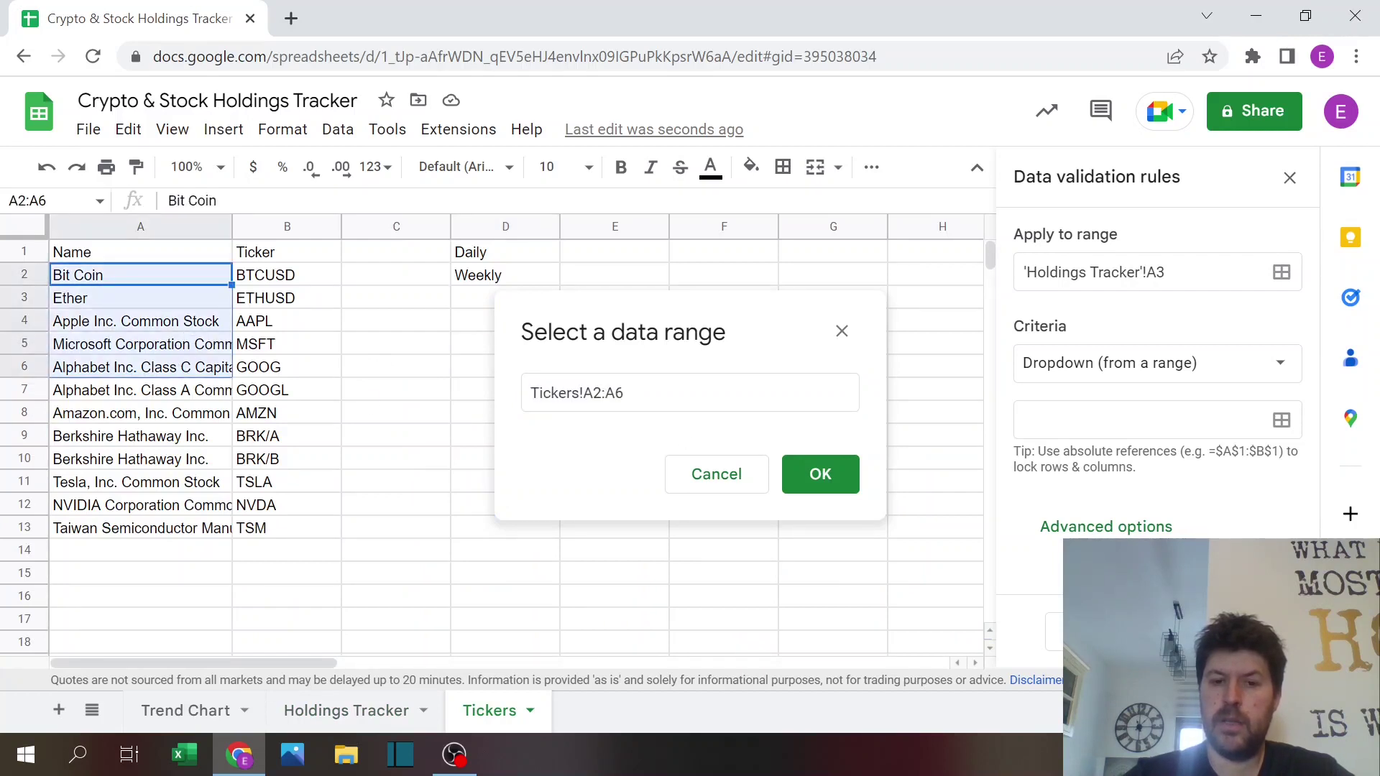
click(647, 393)
key(BackSpace)
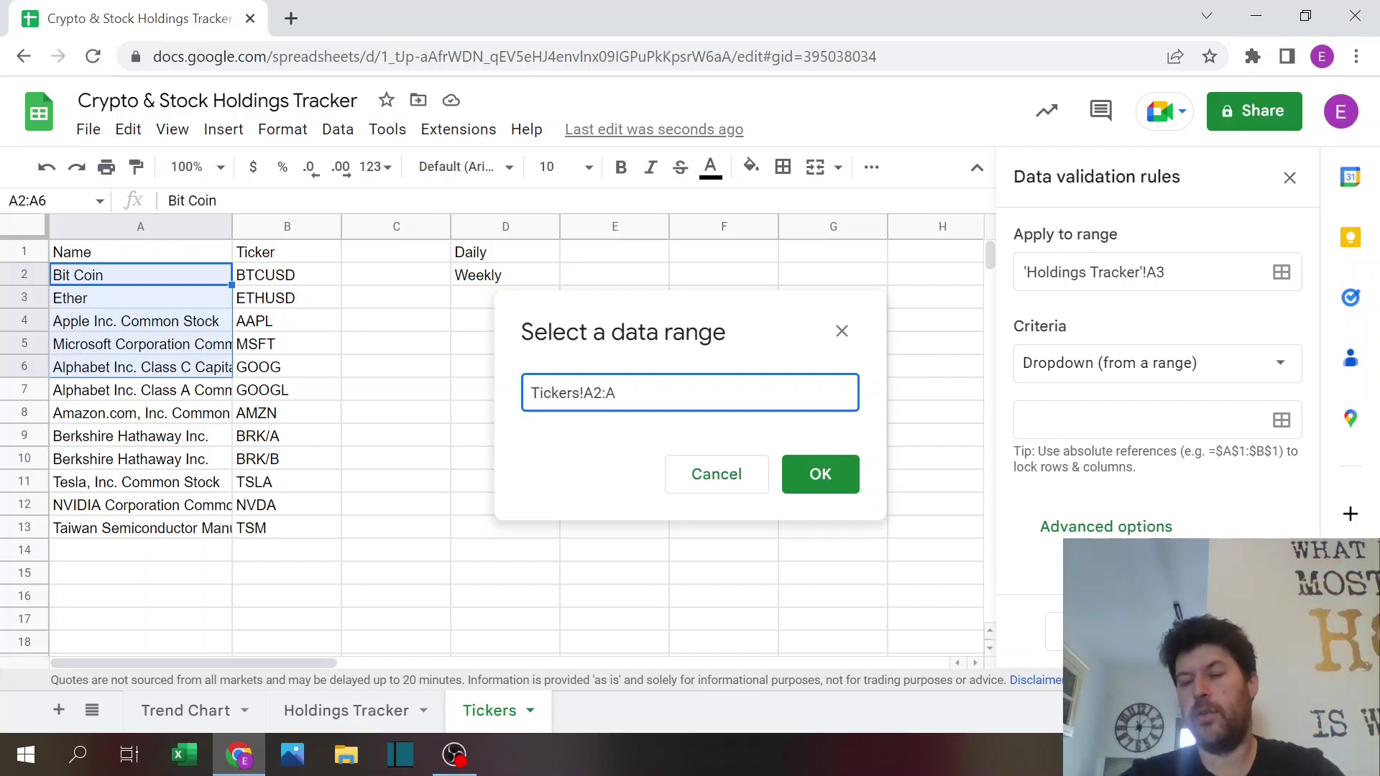
click(705, 479)
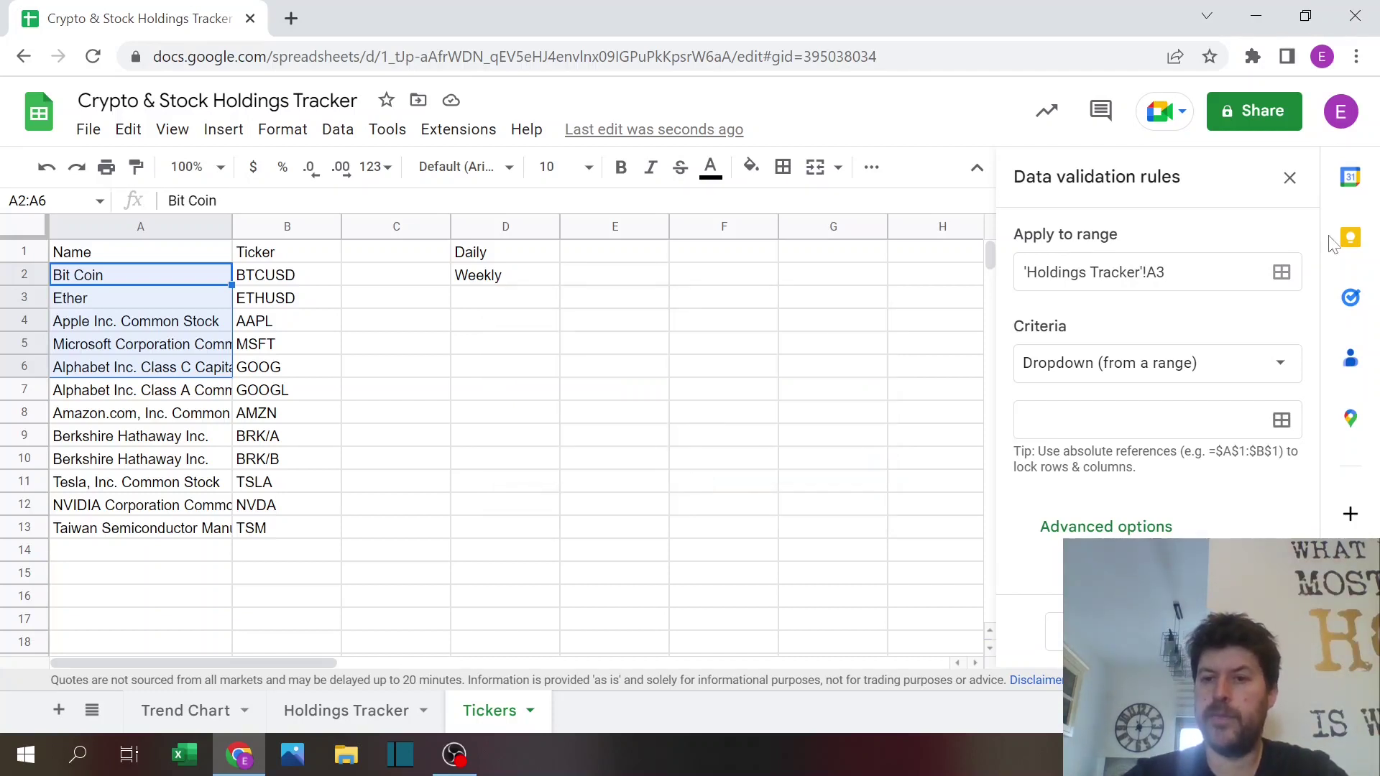
click(1289, 178)
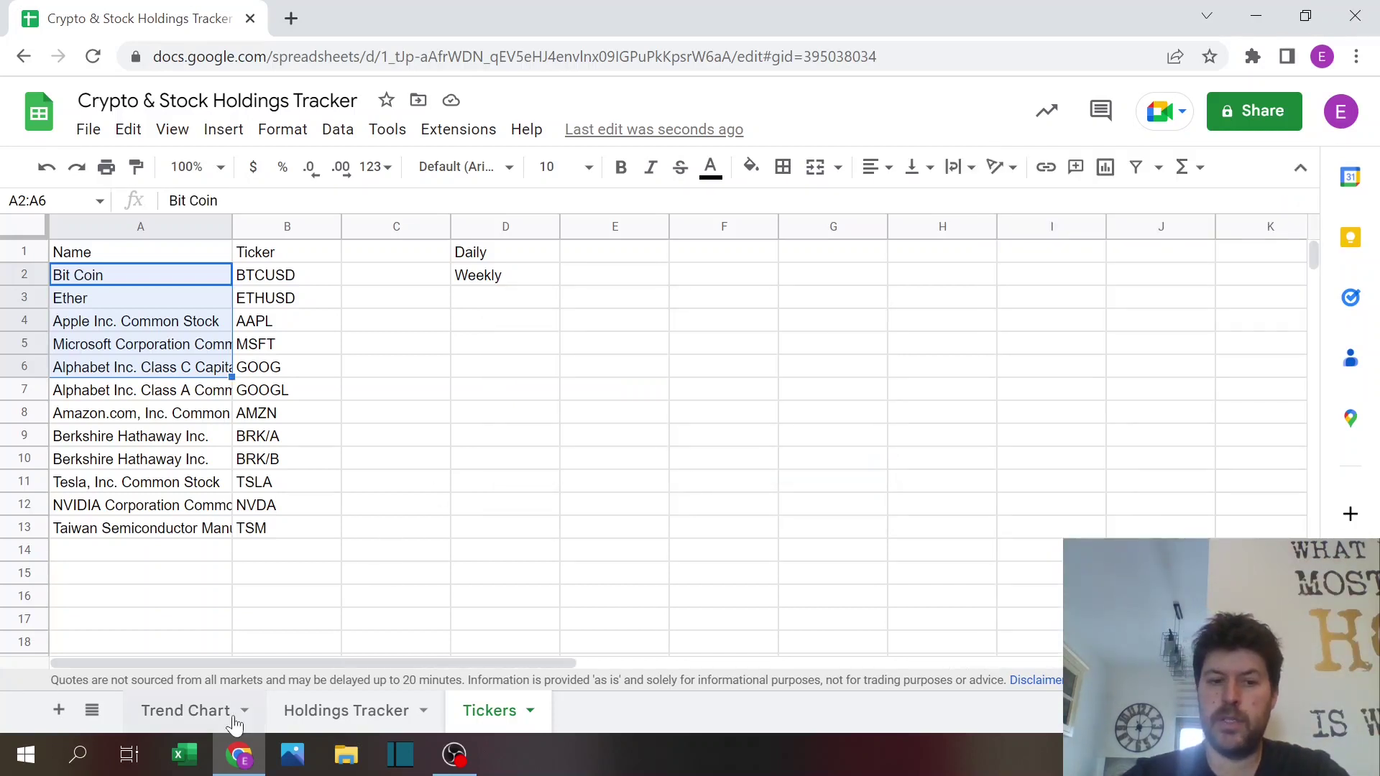
click(340, 723)
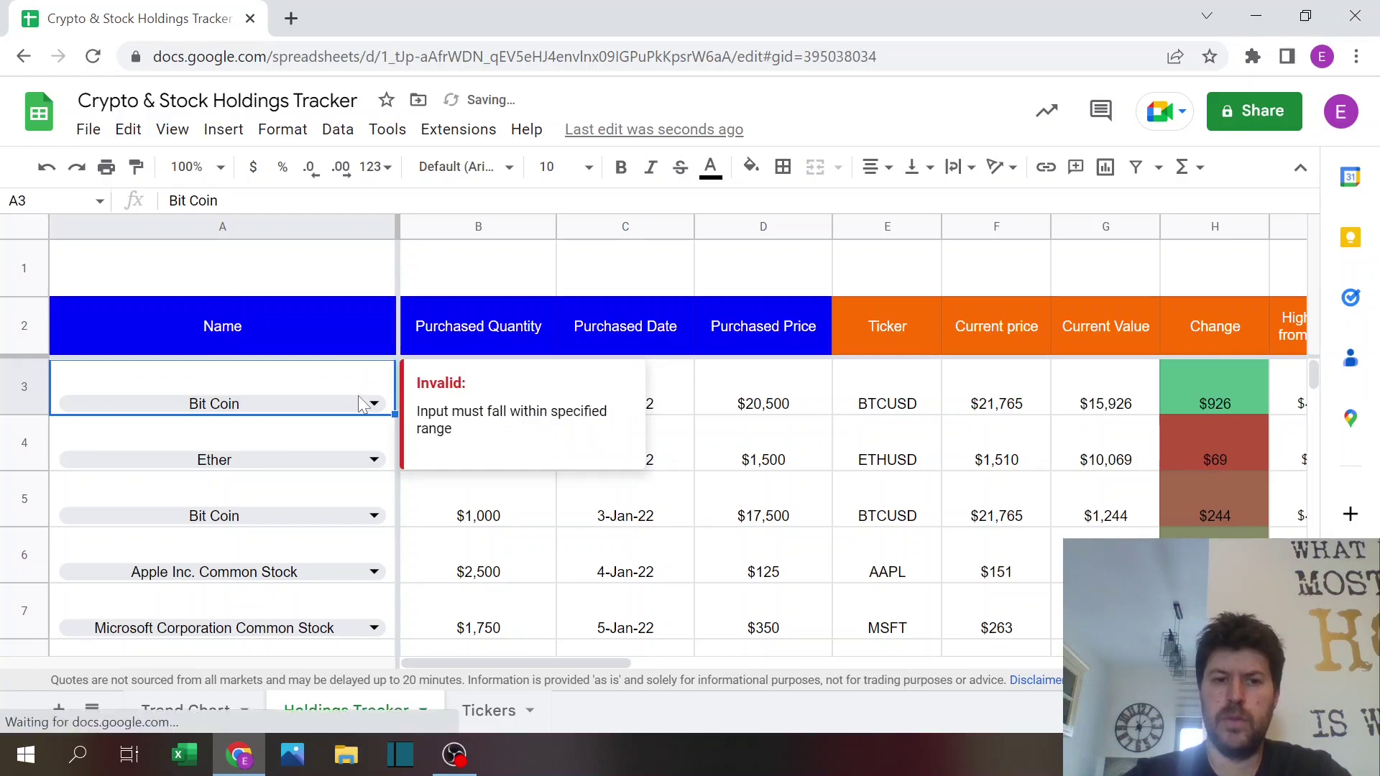
key(ctrl+shift+Page_Down)
click(360, 710)
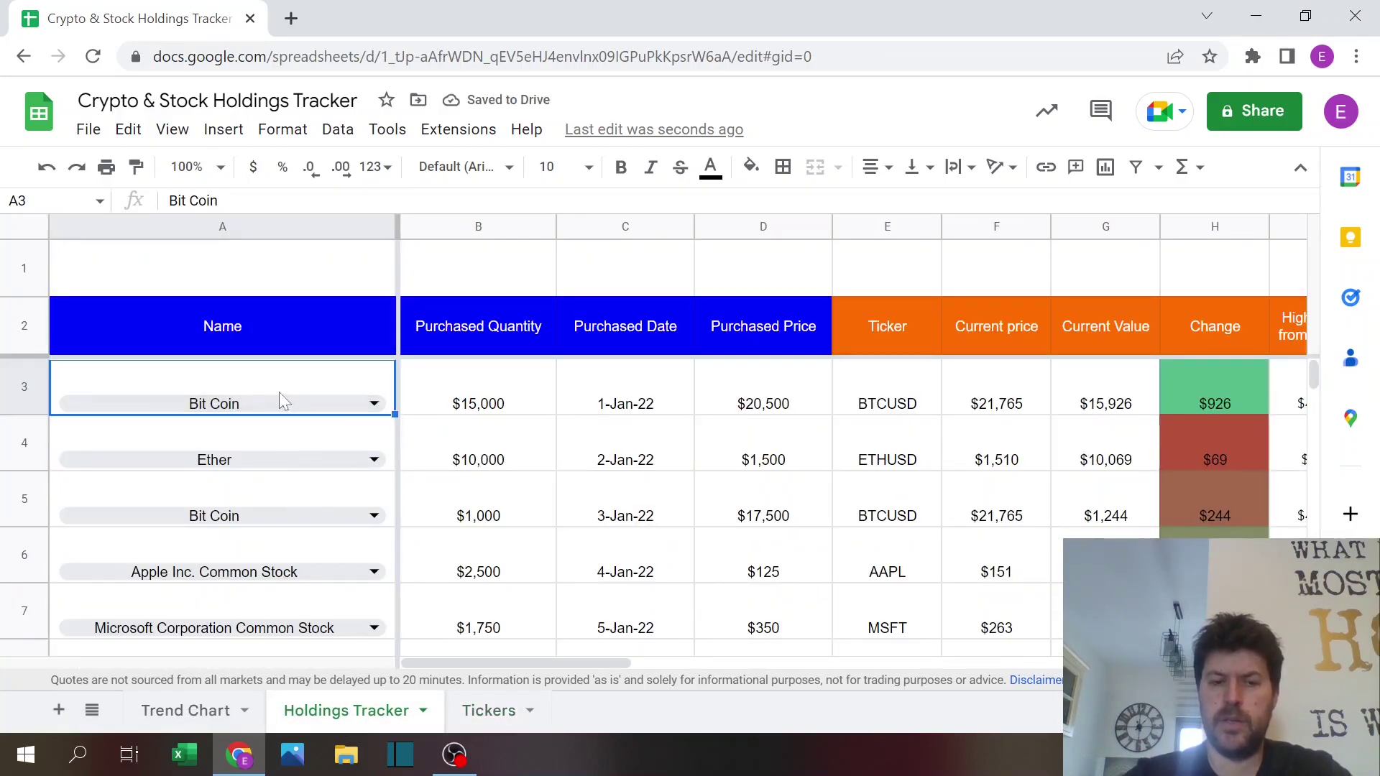
click(879, 224)
click(857, 414)
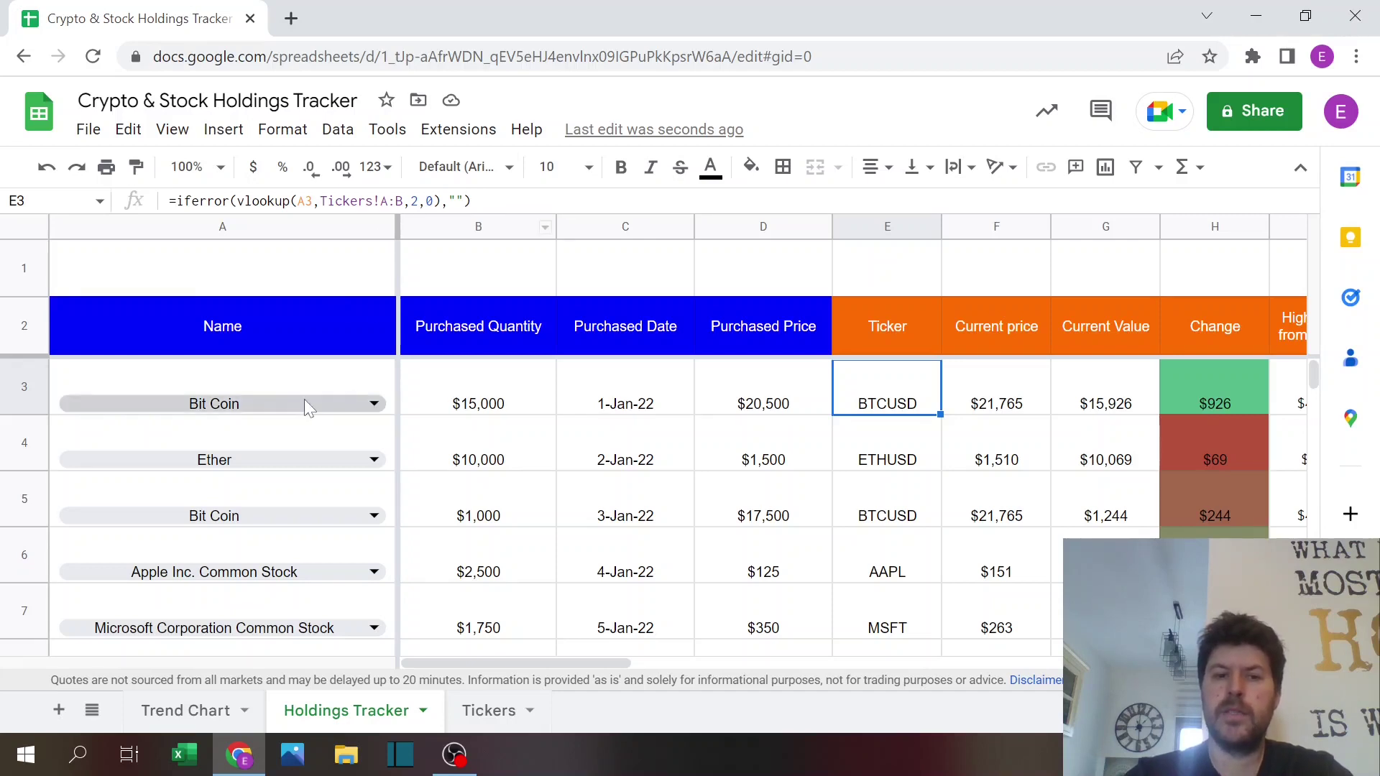
click(464, 381)
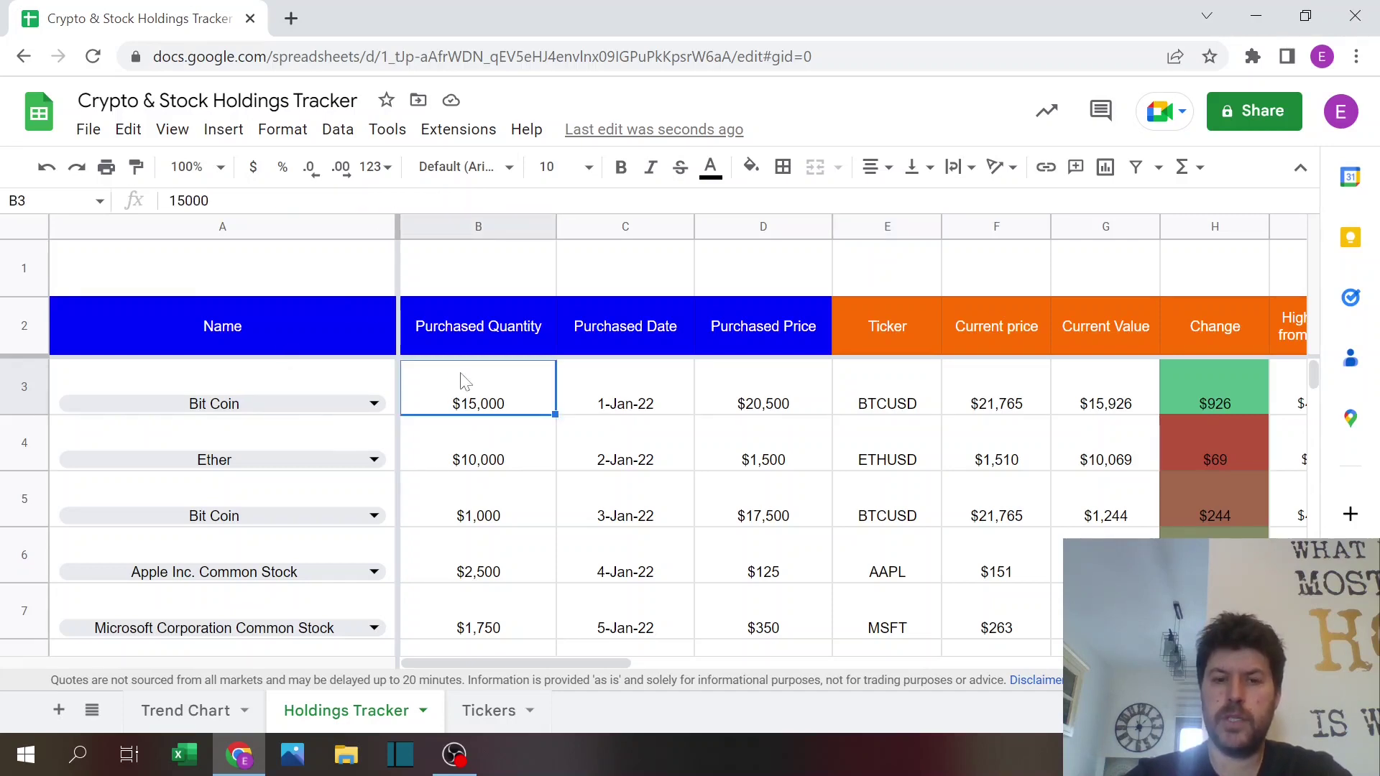
click(601, 384)
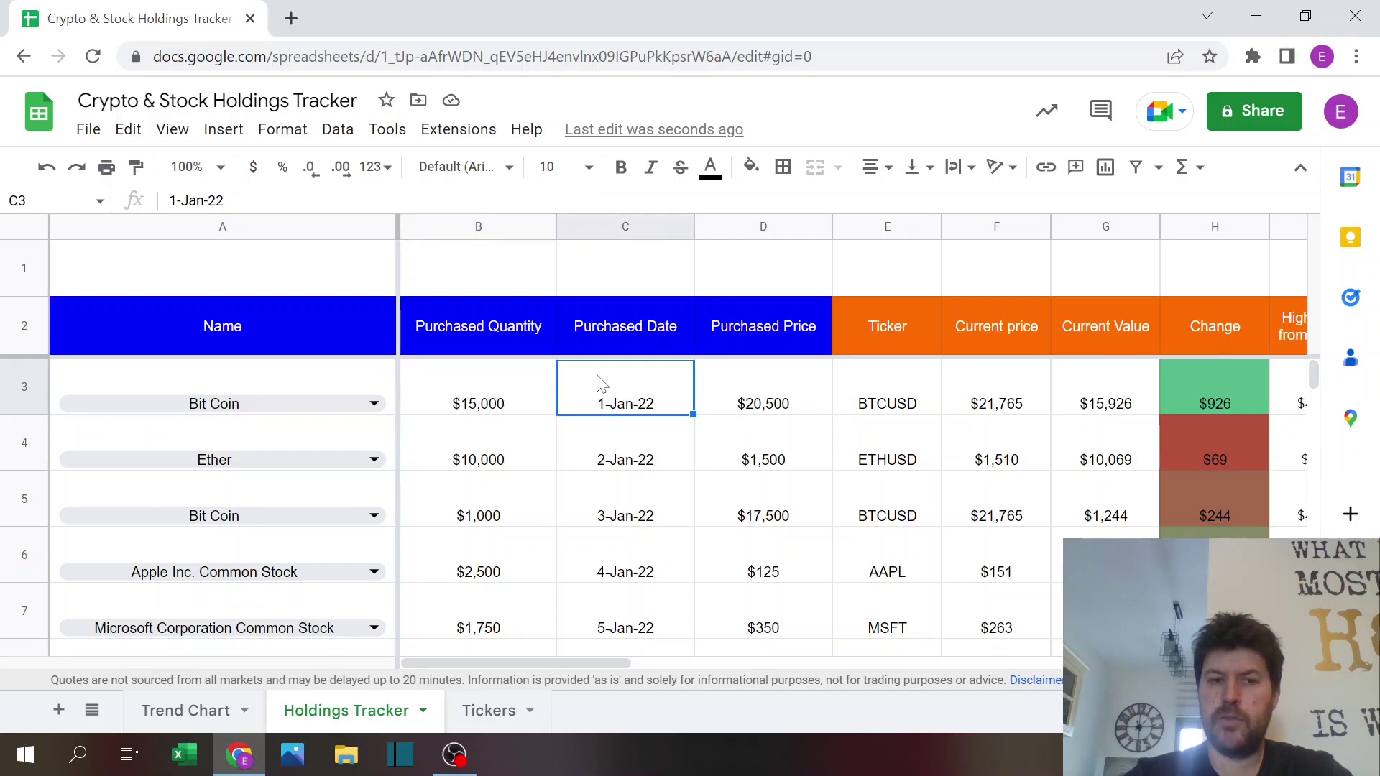
click(726, 404)
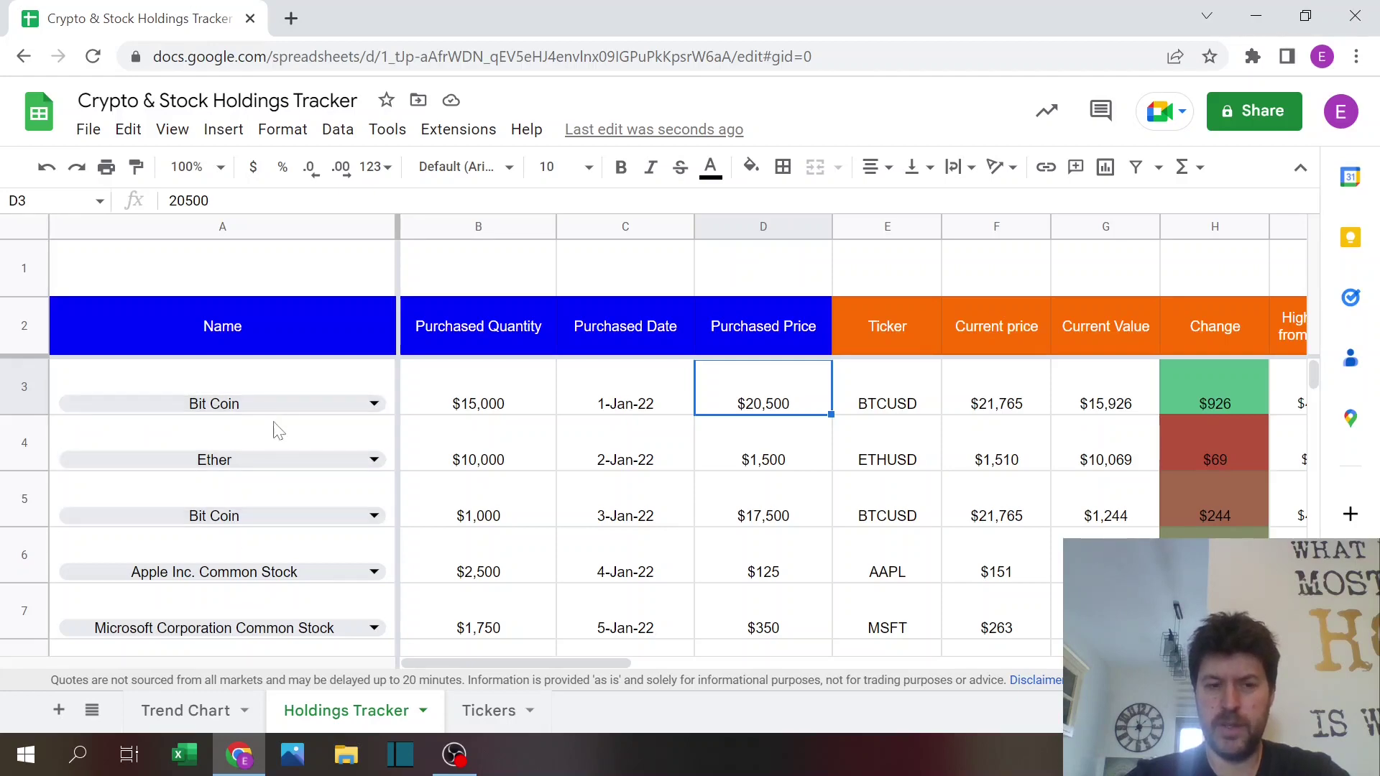
click(467, 398)
click(466, 512)
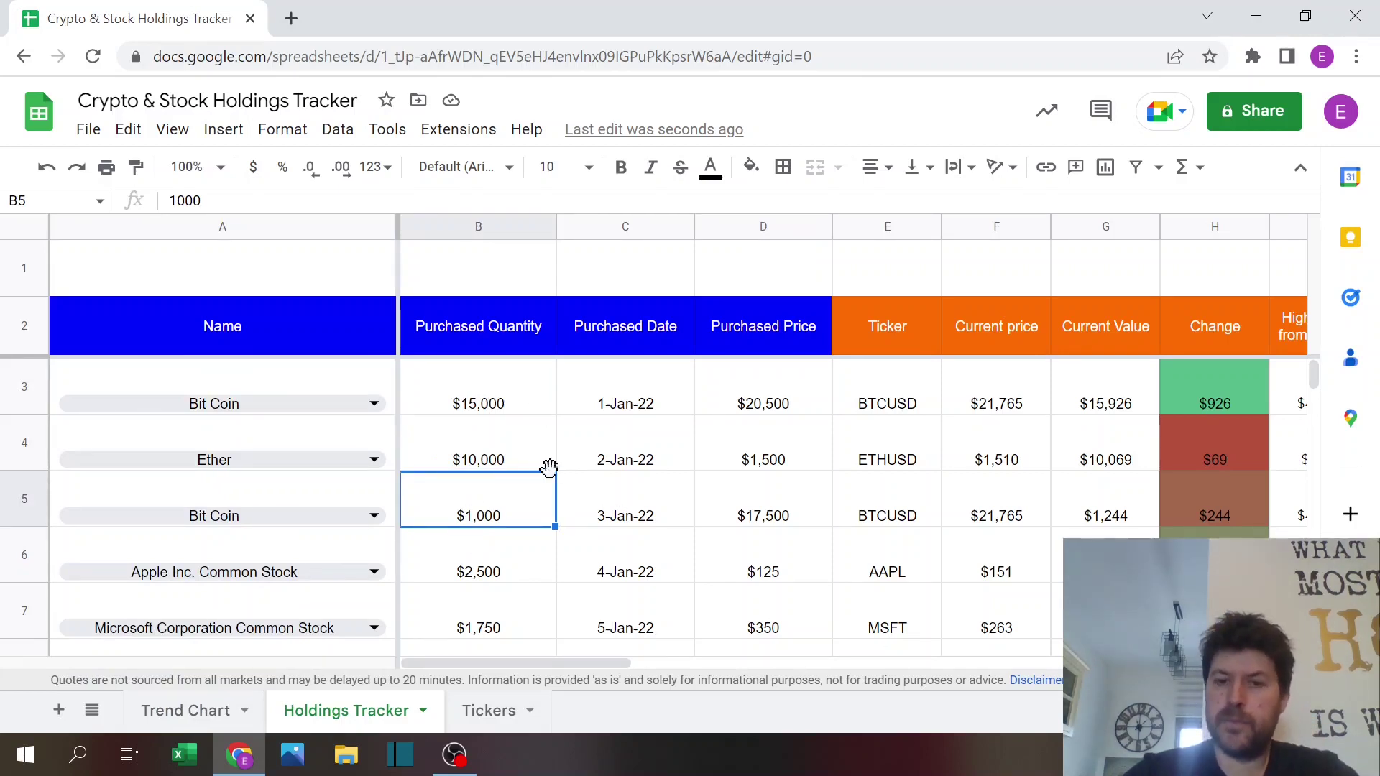
click(715, 223)
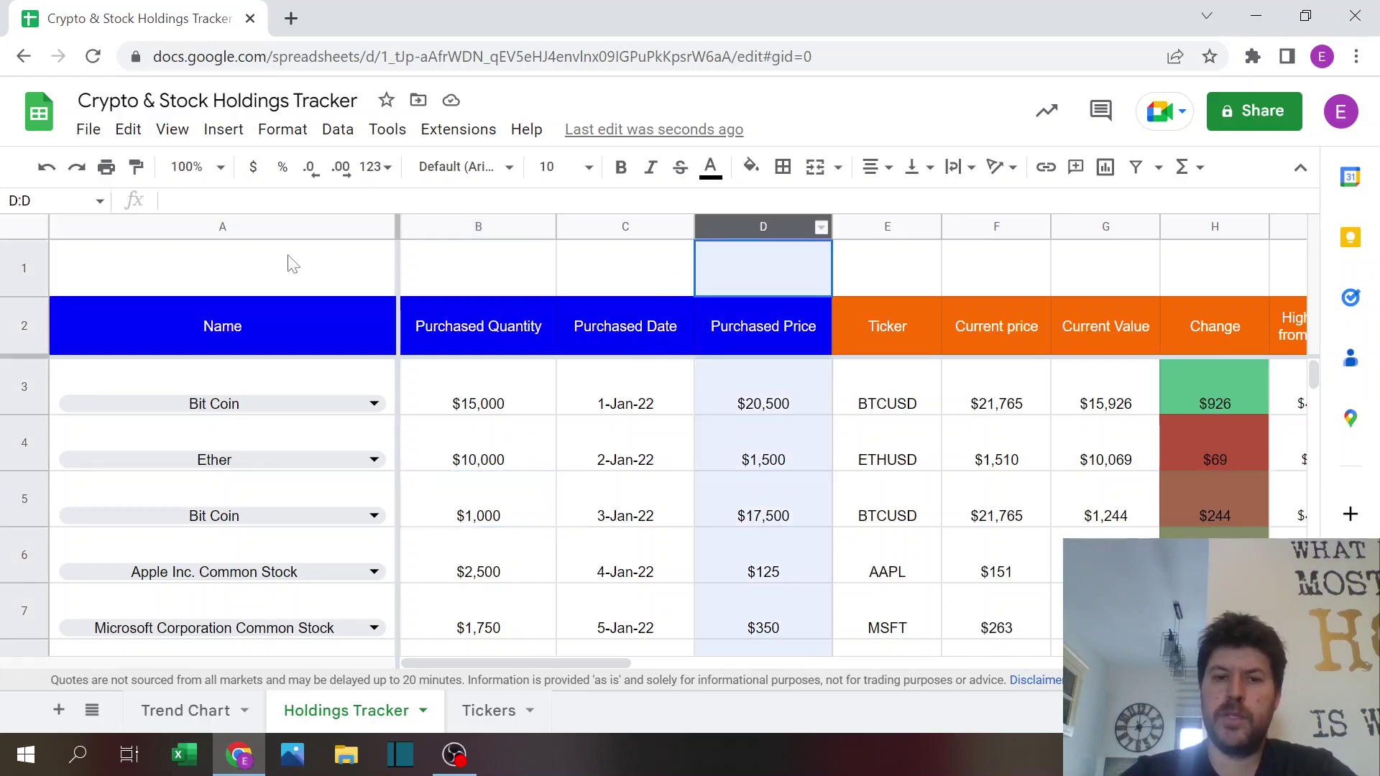
shift+click(292, 263)
click(701, 483)
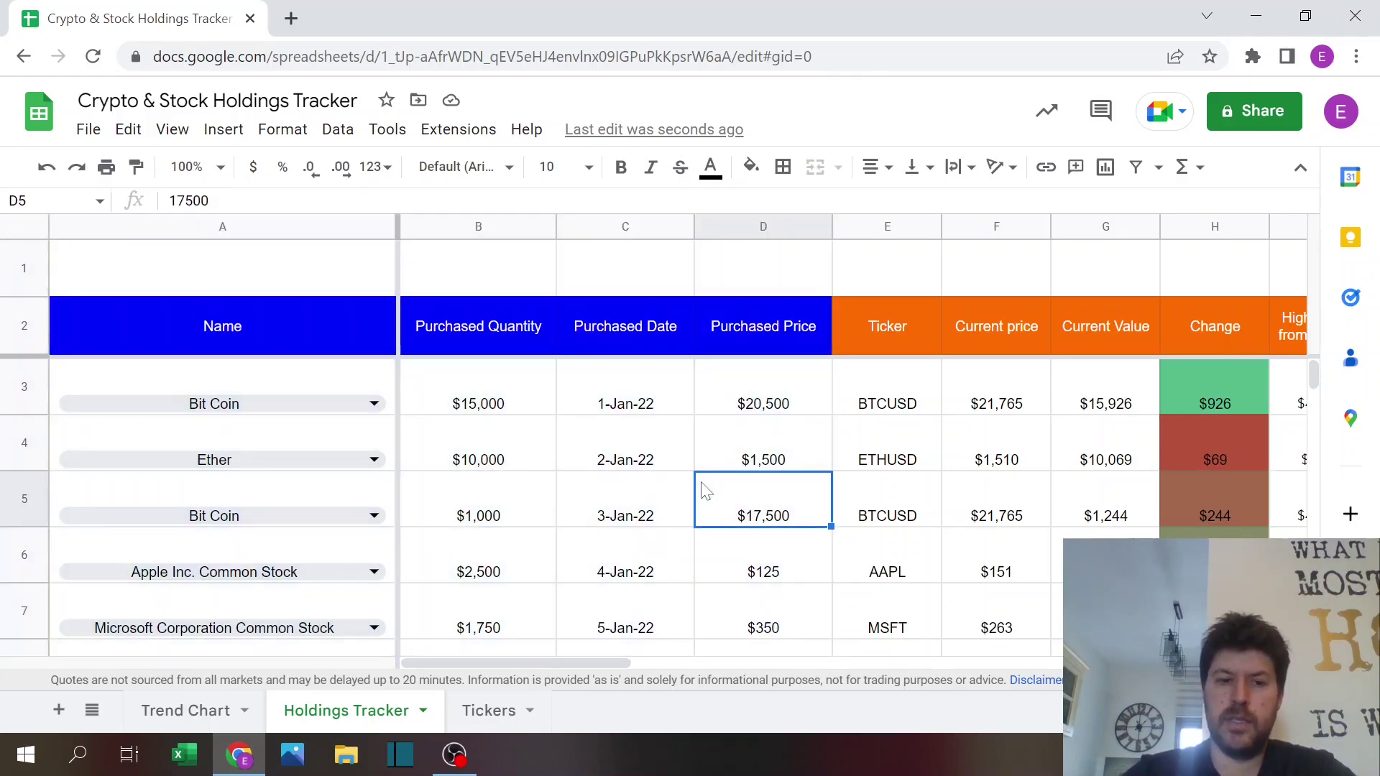
key(Page_Down)
key(Page_Down)
key(Page_Up)
key(Page_Up)
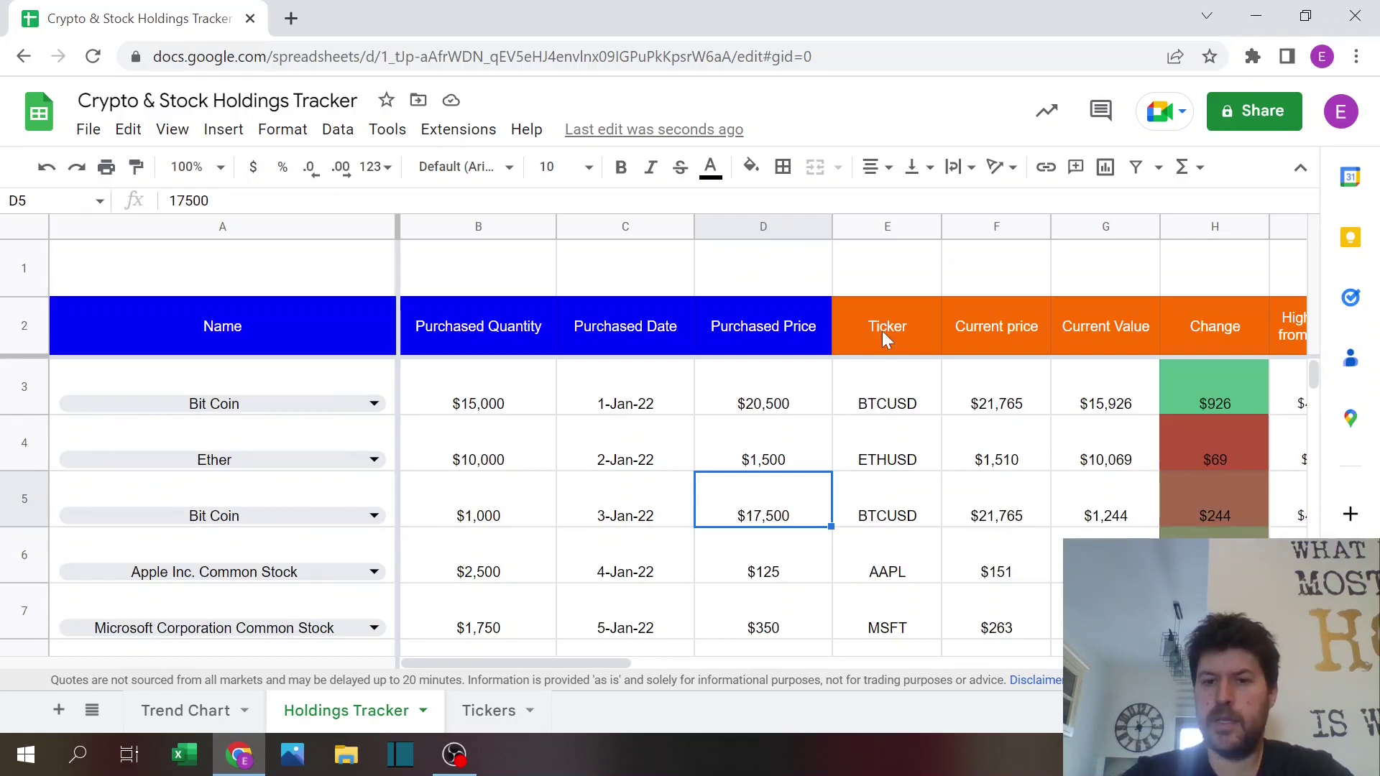
click(870, 419)
click(976, 395)
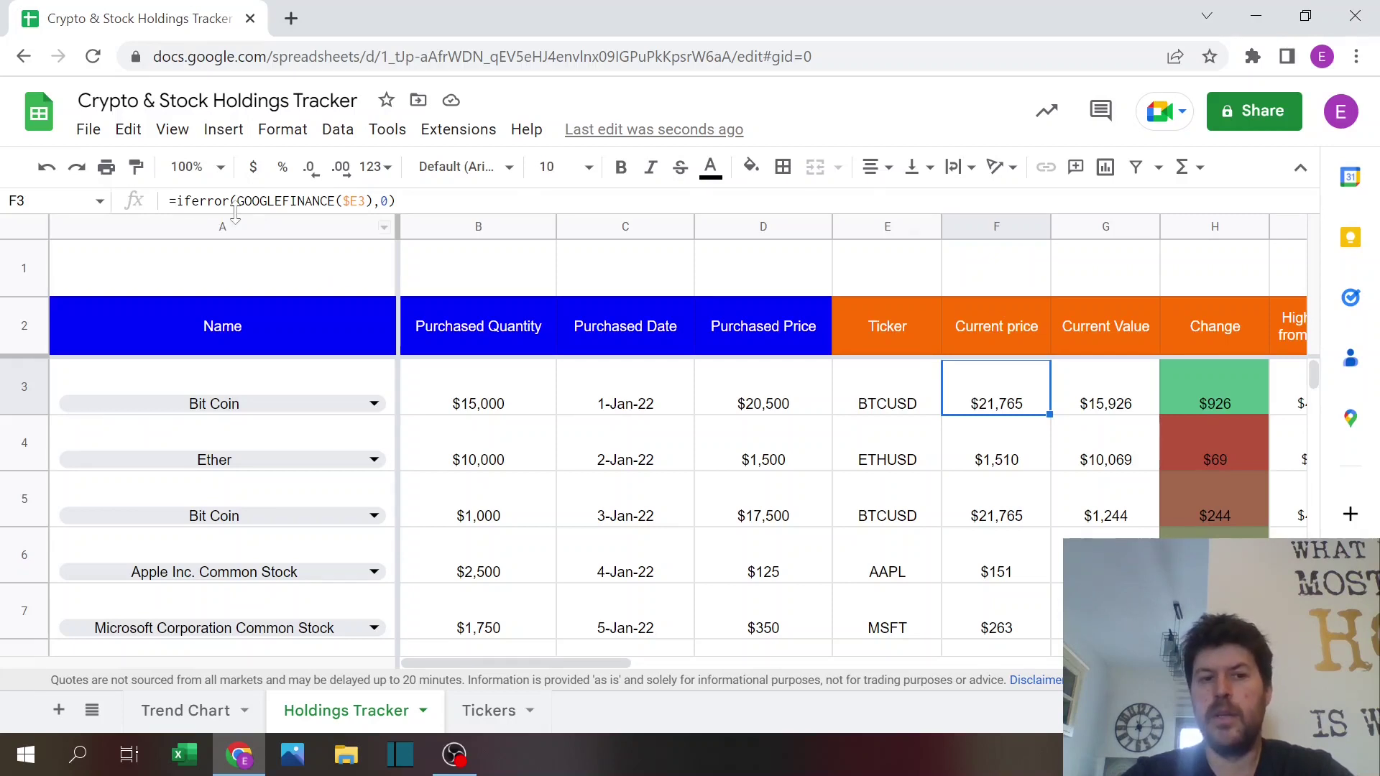
click(305, 200)
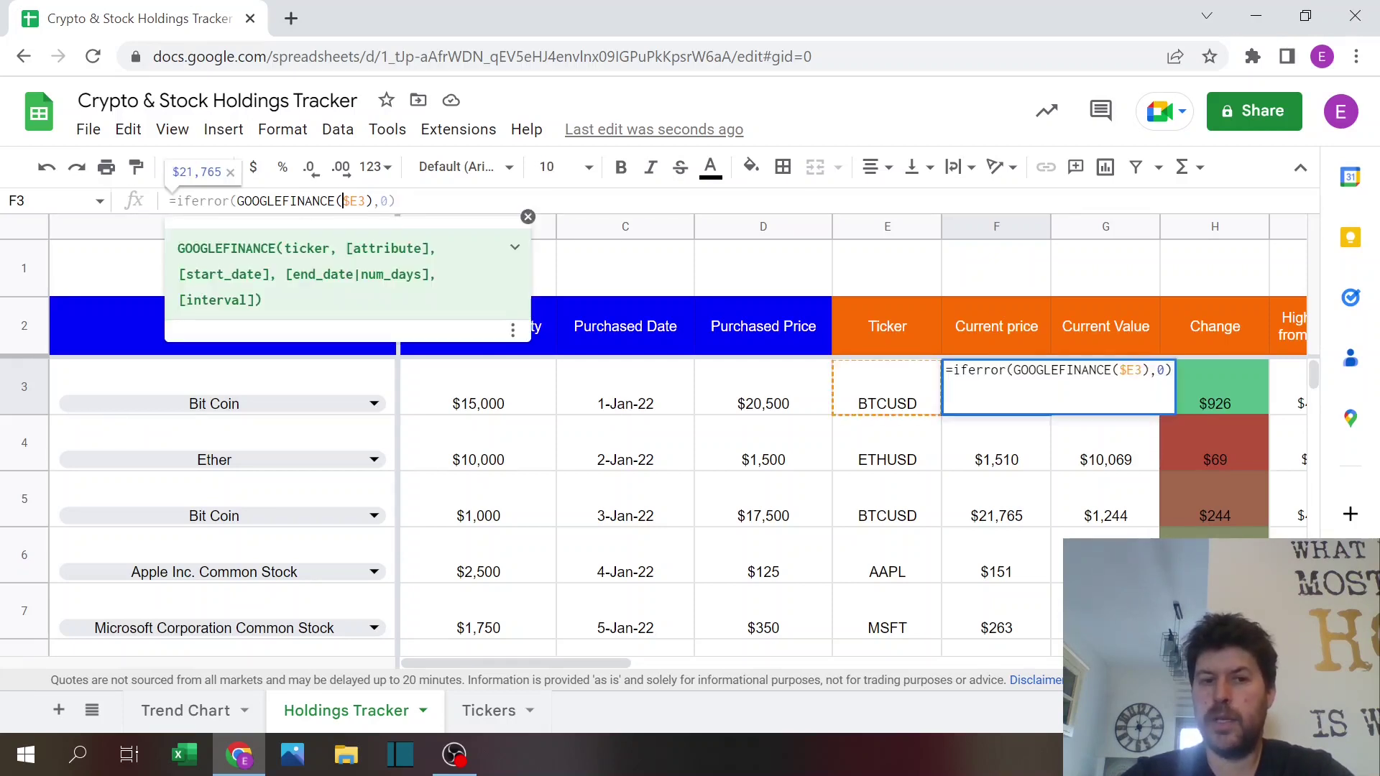
click(344, 200)
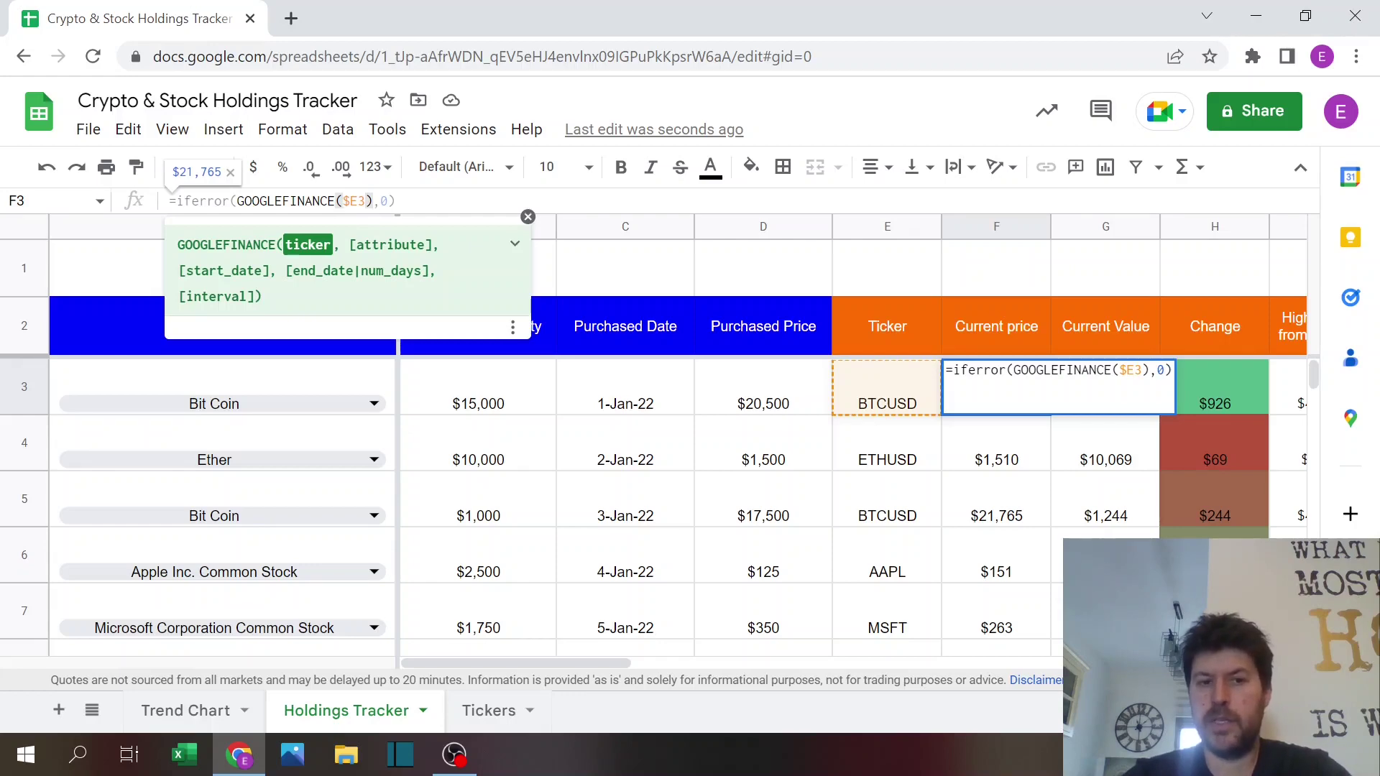
key(Escape)
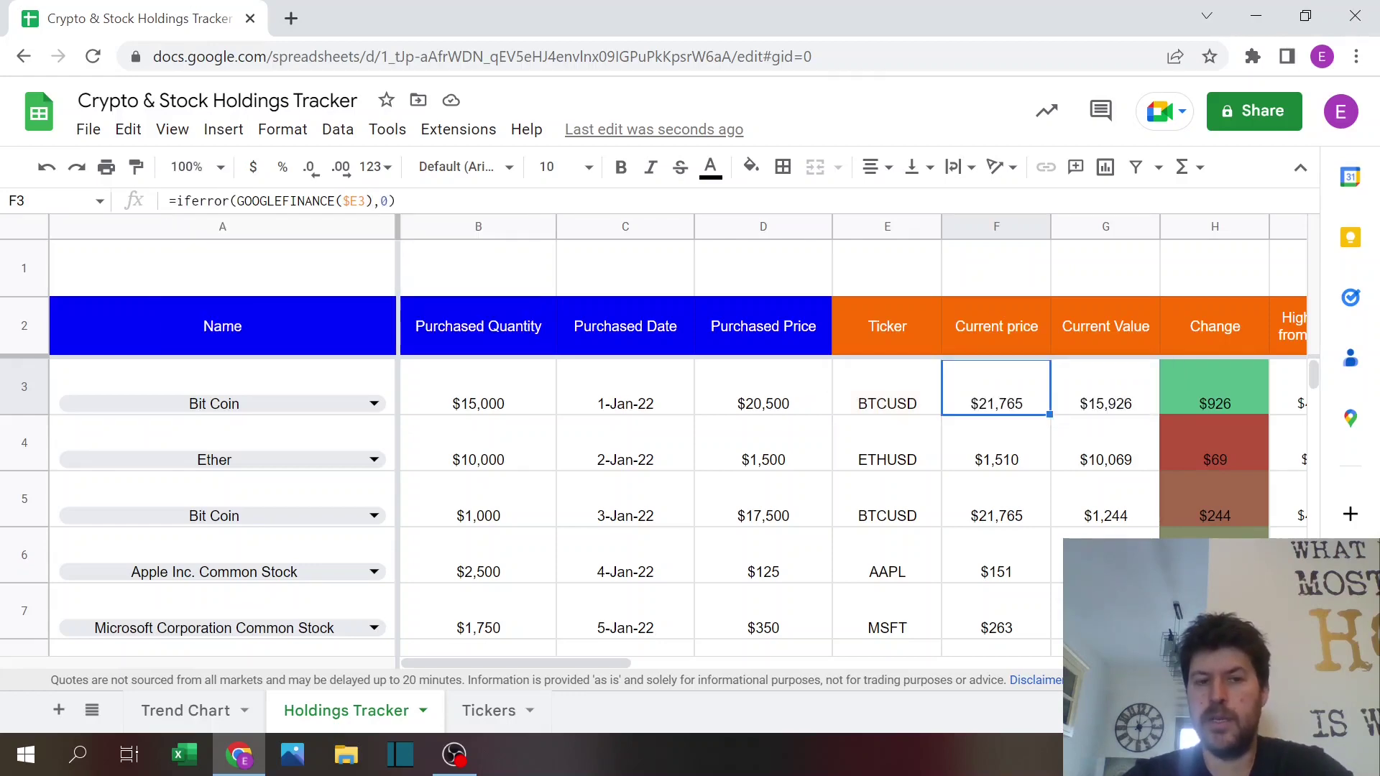
click(366, 200)
click(517, 247)
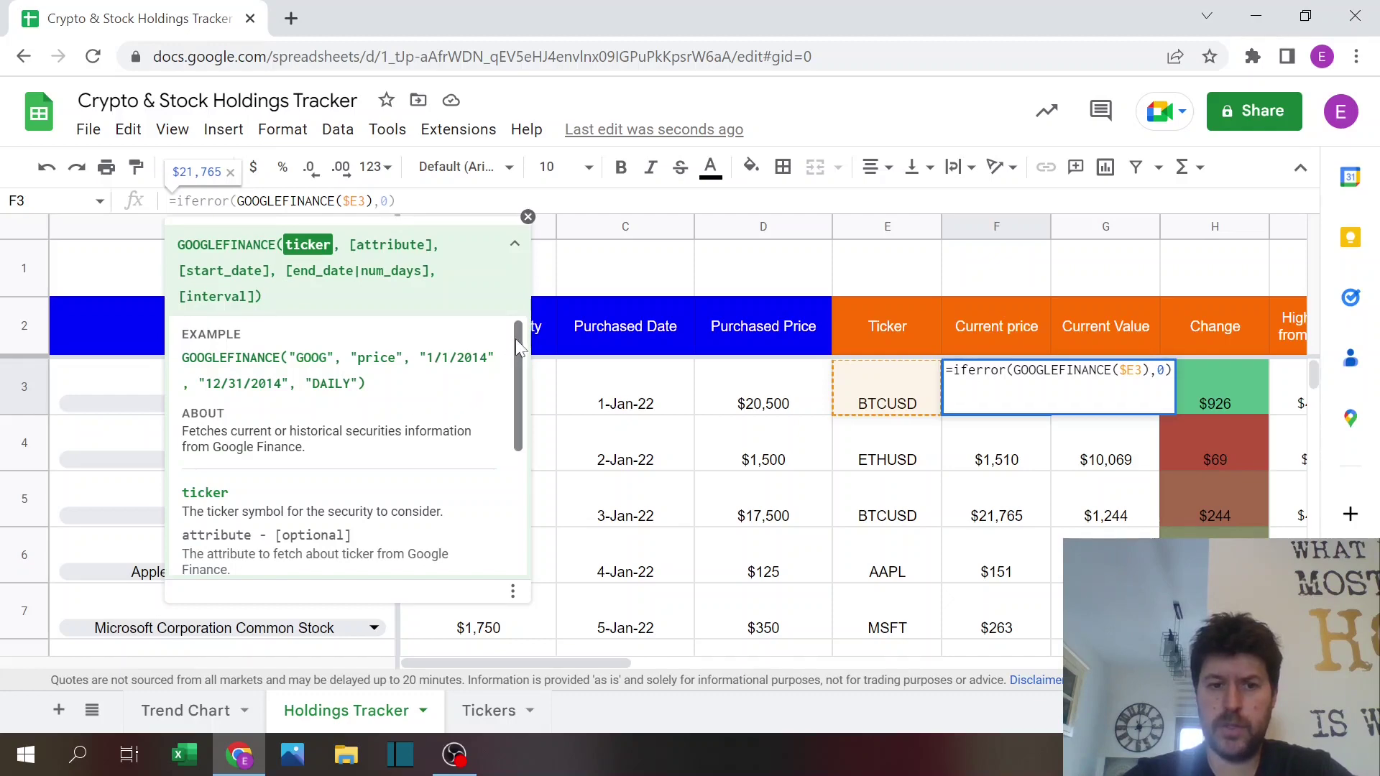
mouse_move(515, 339)
mouse_down()
mouse_move(515, 514)
mouse_move(530, 323)
mouse_up()
click(528, 216)
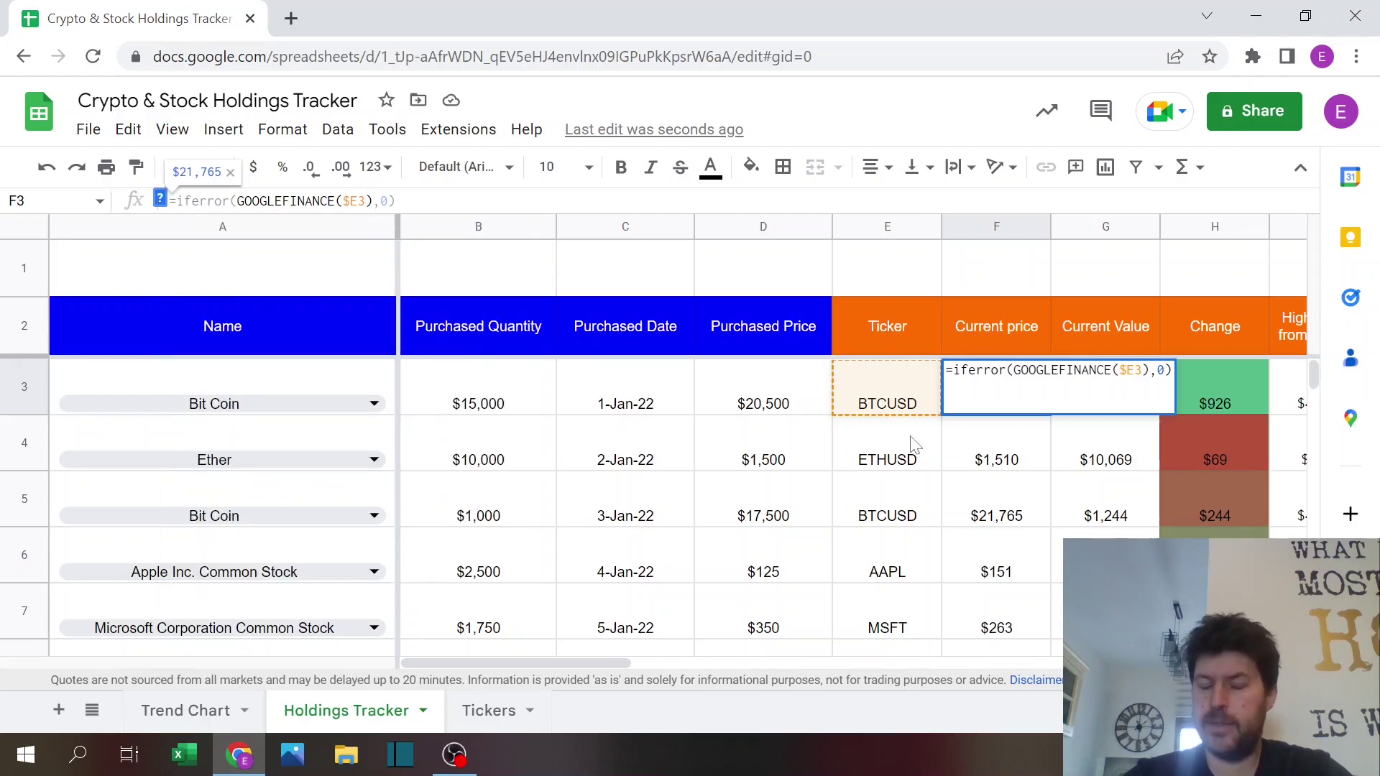
key(Escape)
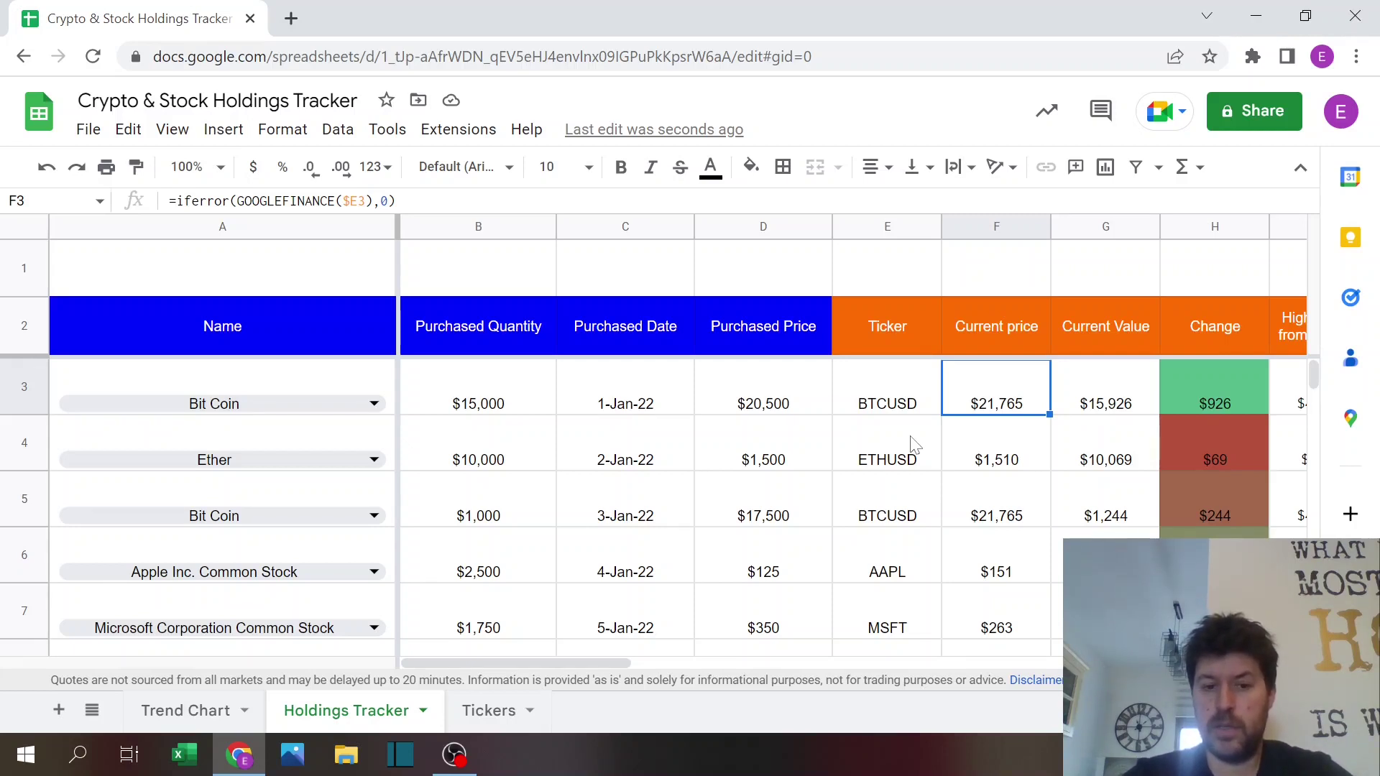
key(Right)
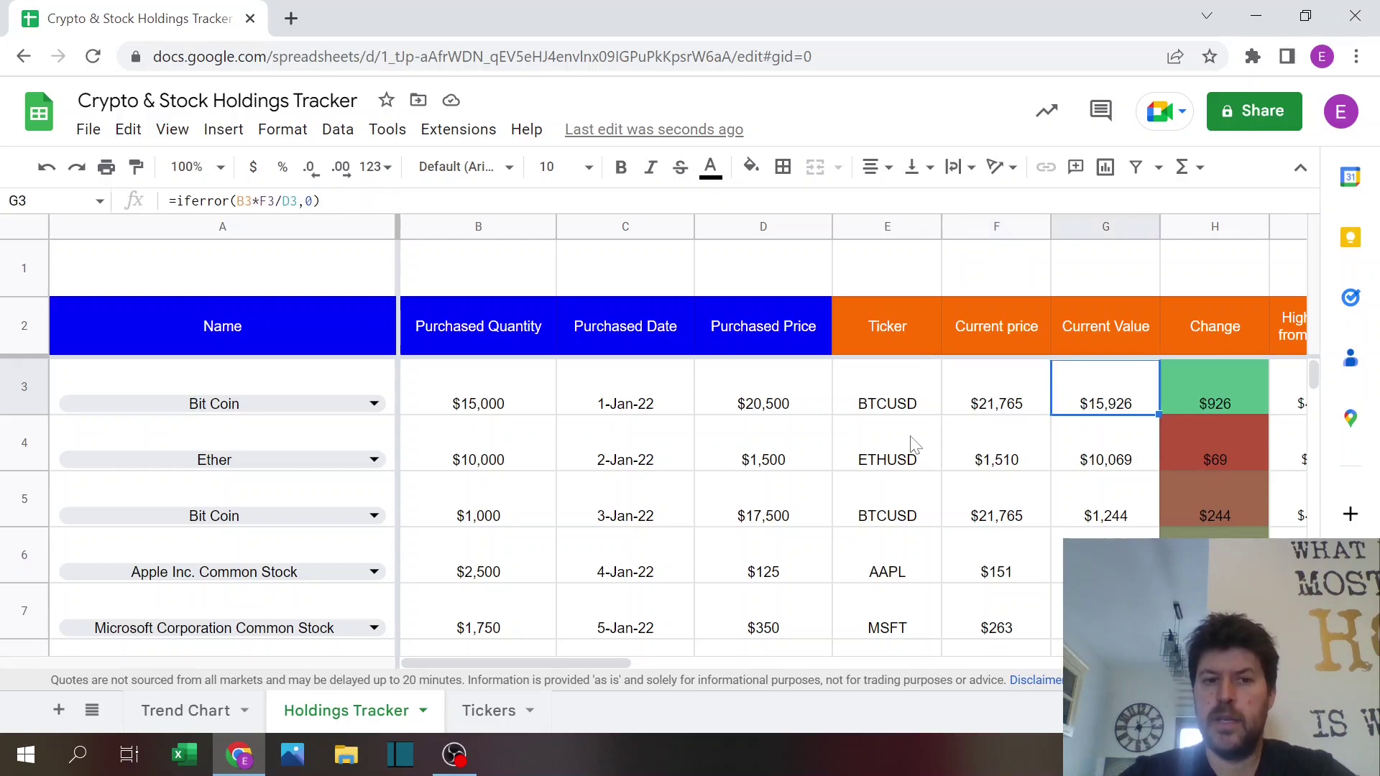
click(321, 200)
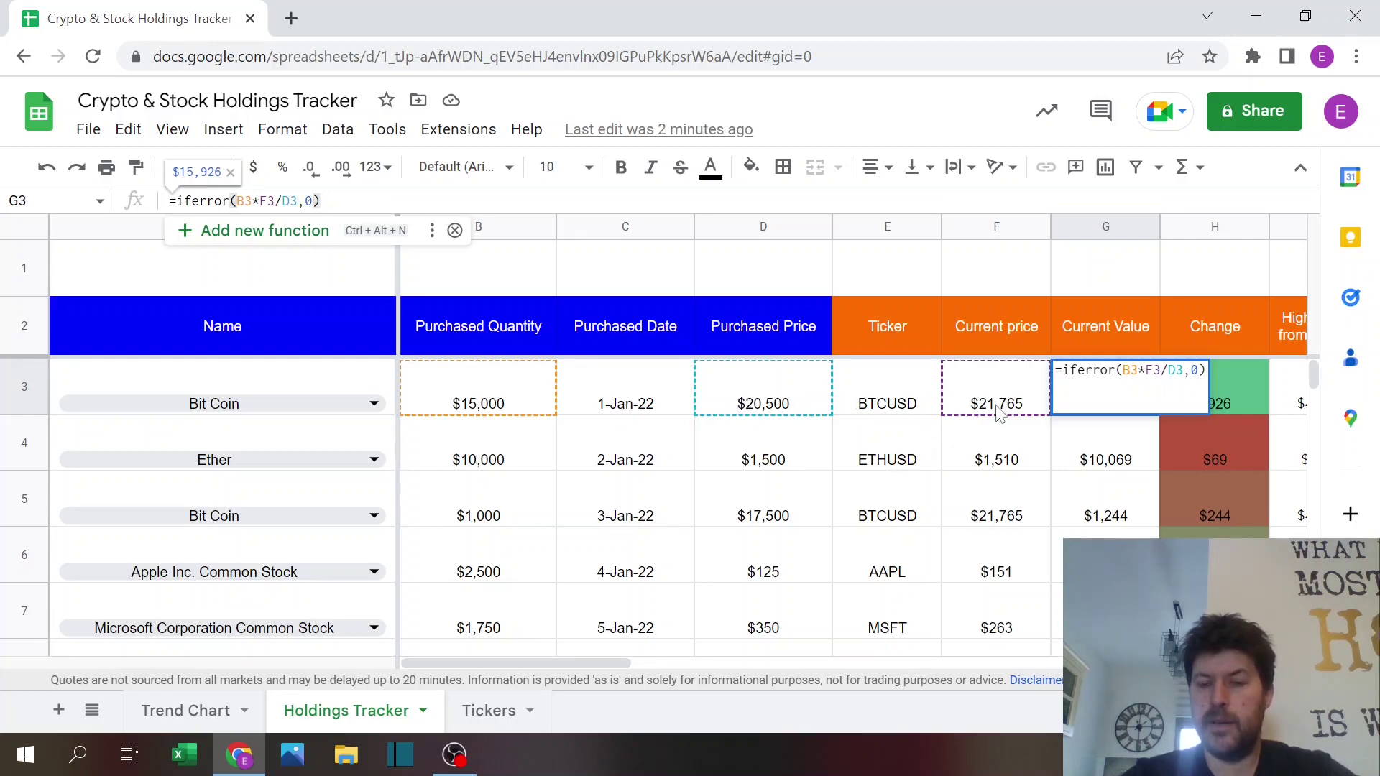
key(Escape)
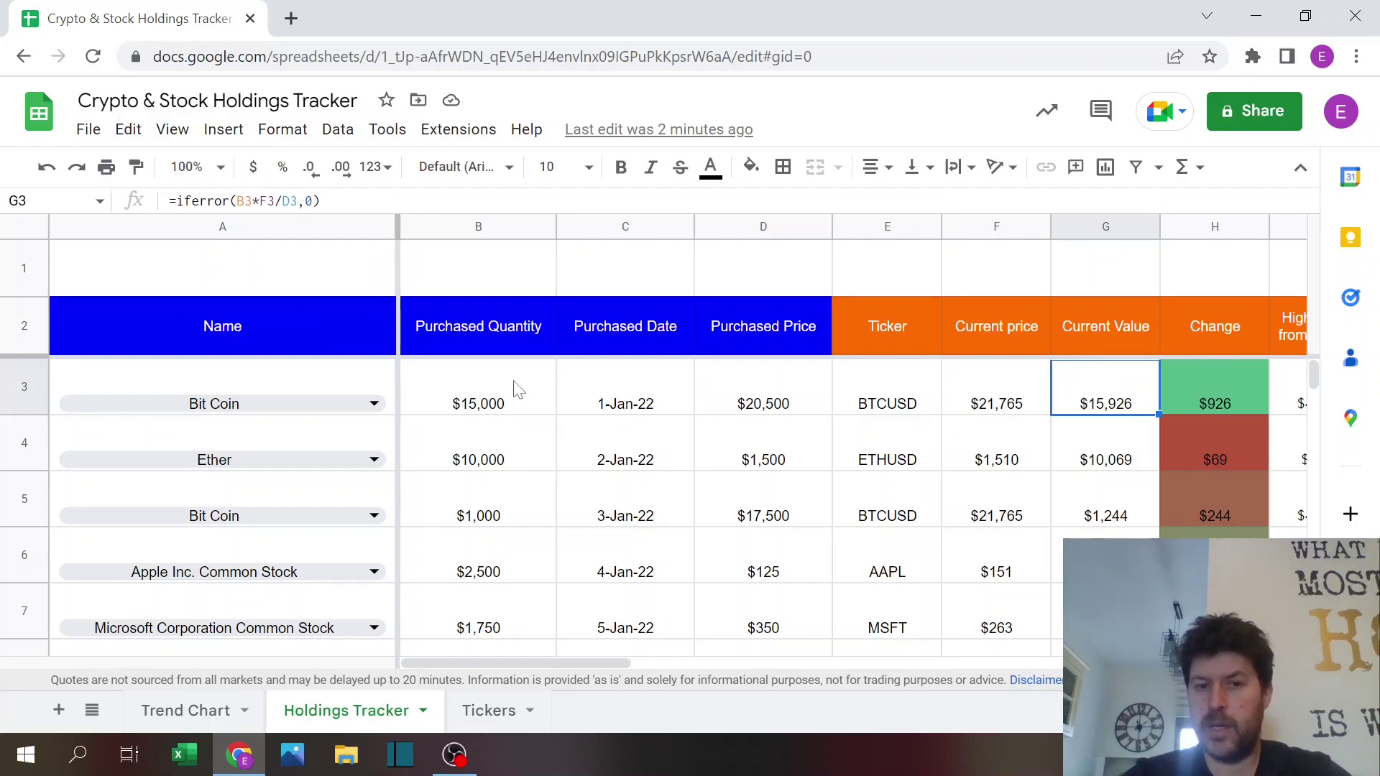
click(771, 393)
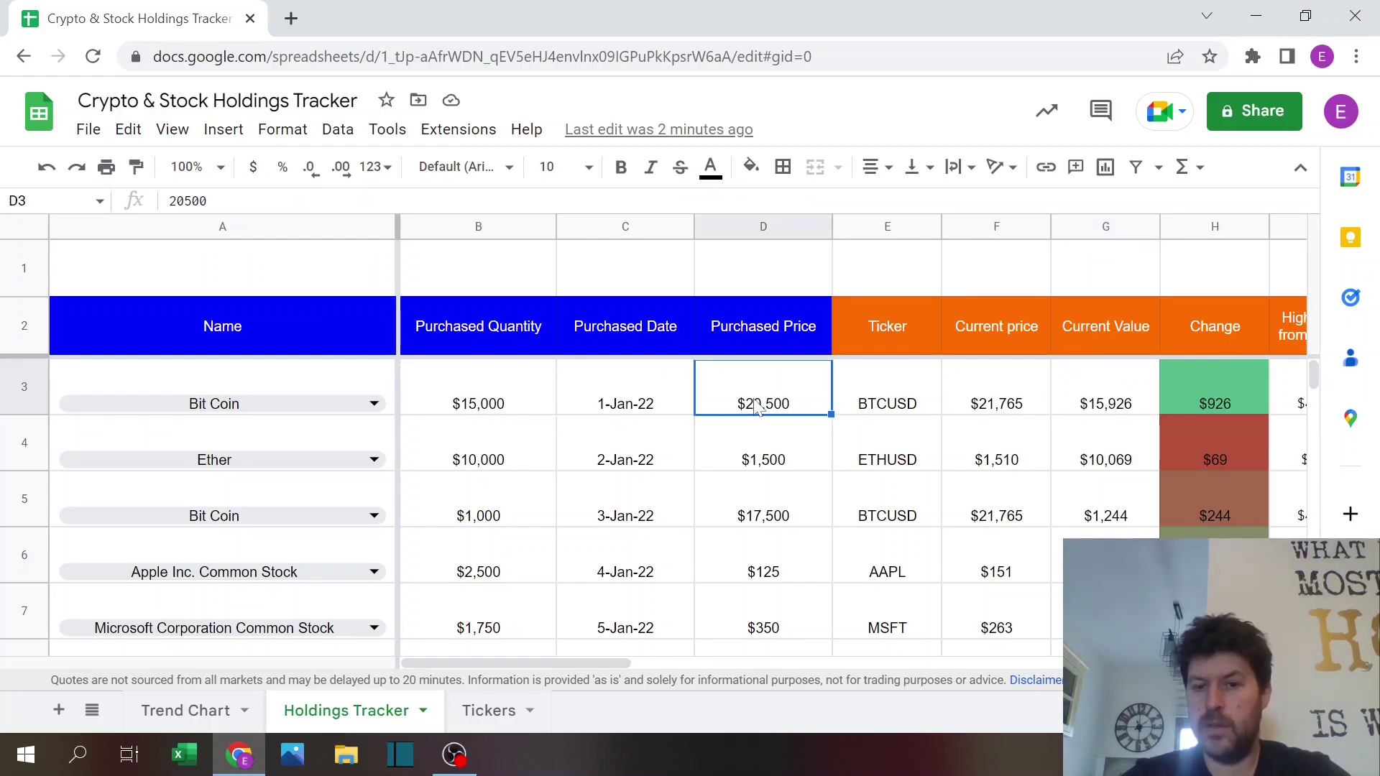
click(1005, 398)
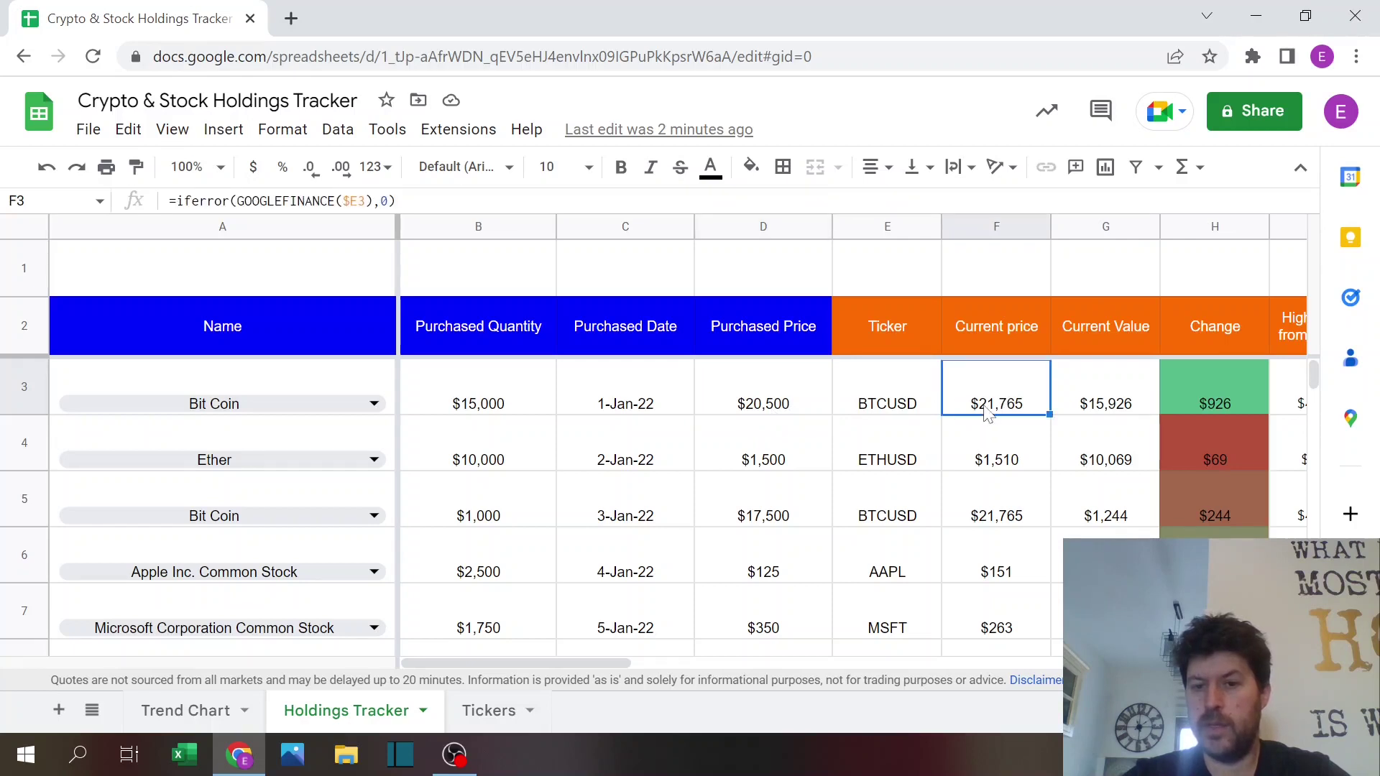
click(1075, 404)
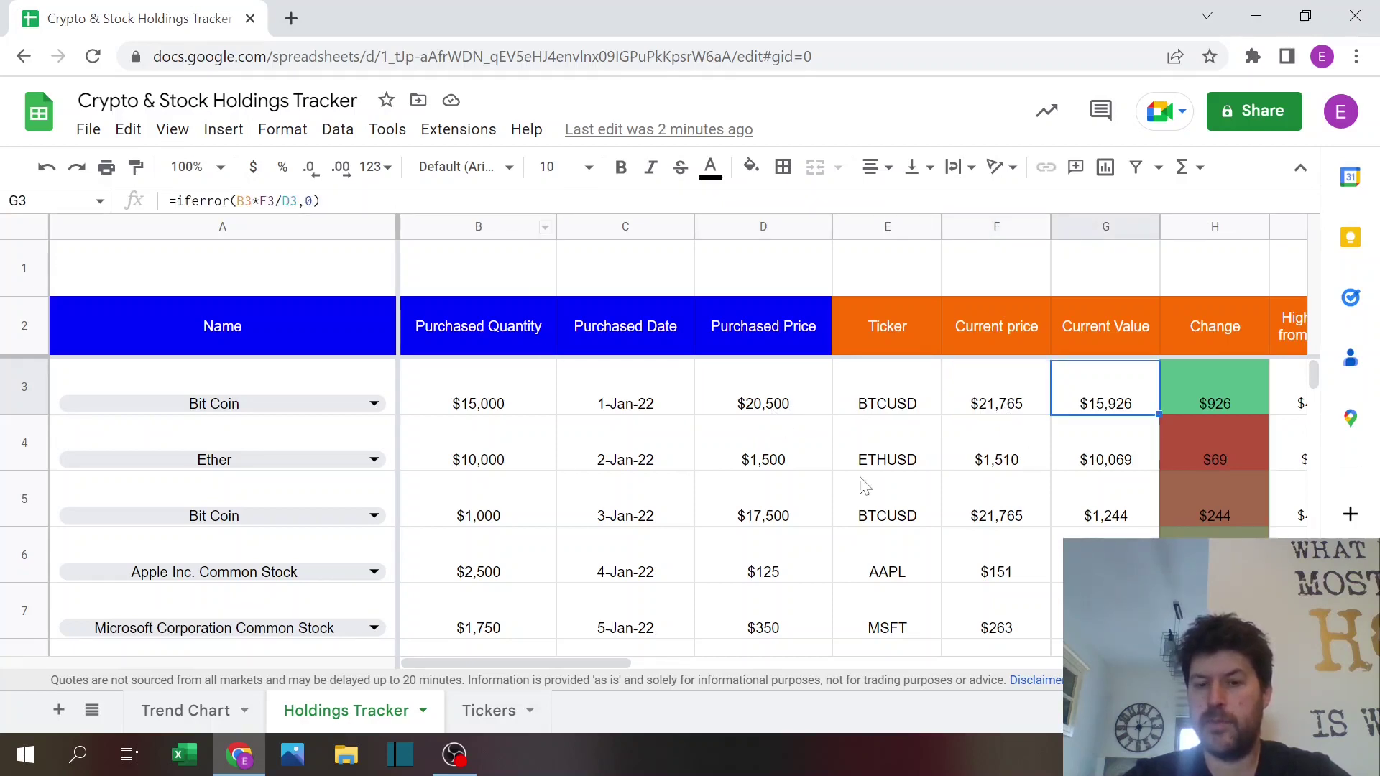
key(Right)
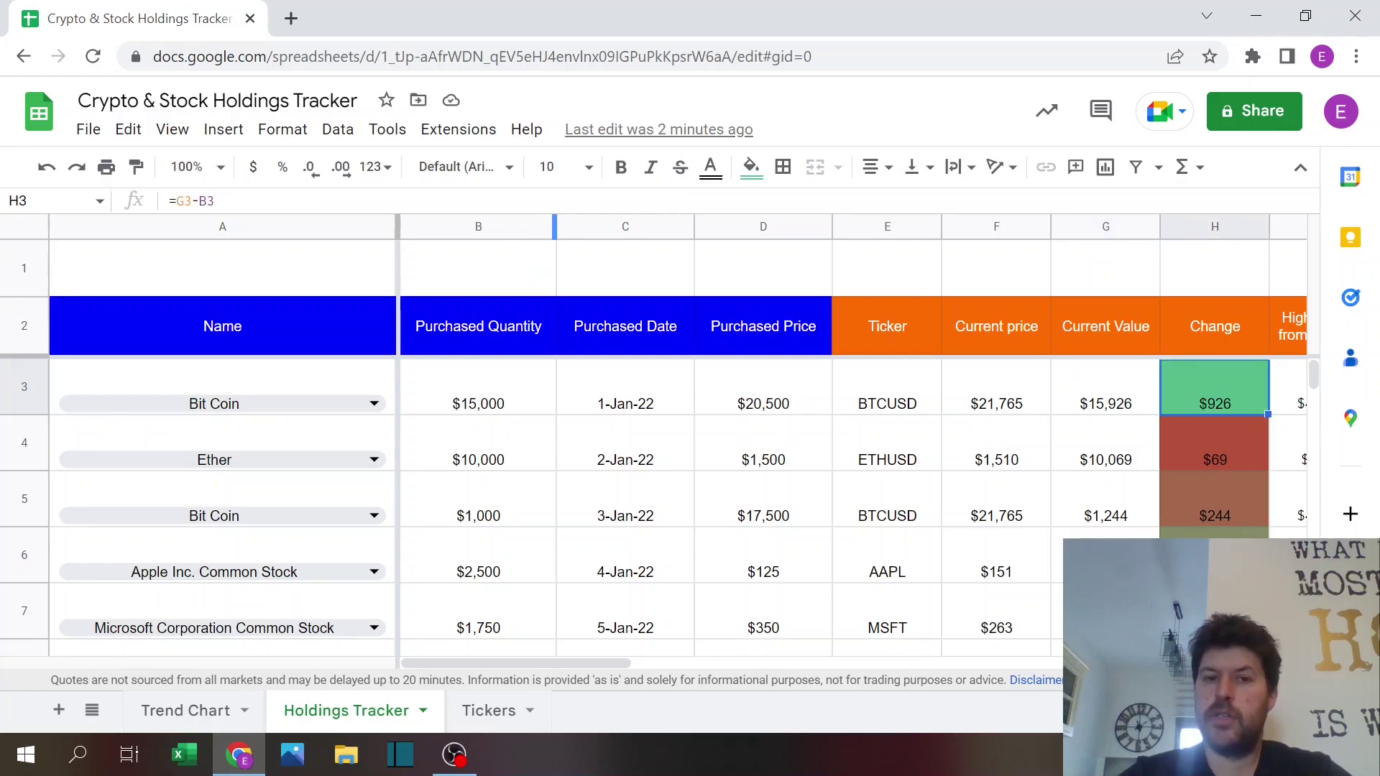
key(Return)
key(Escape)
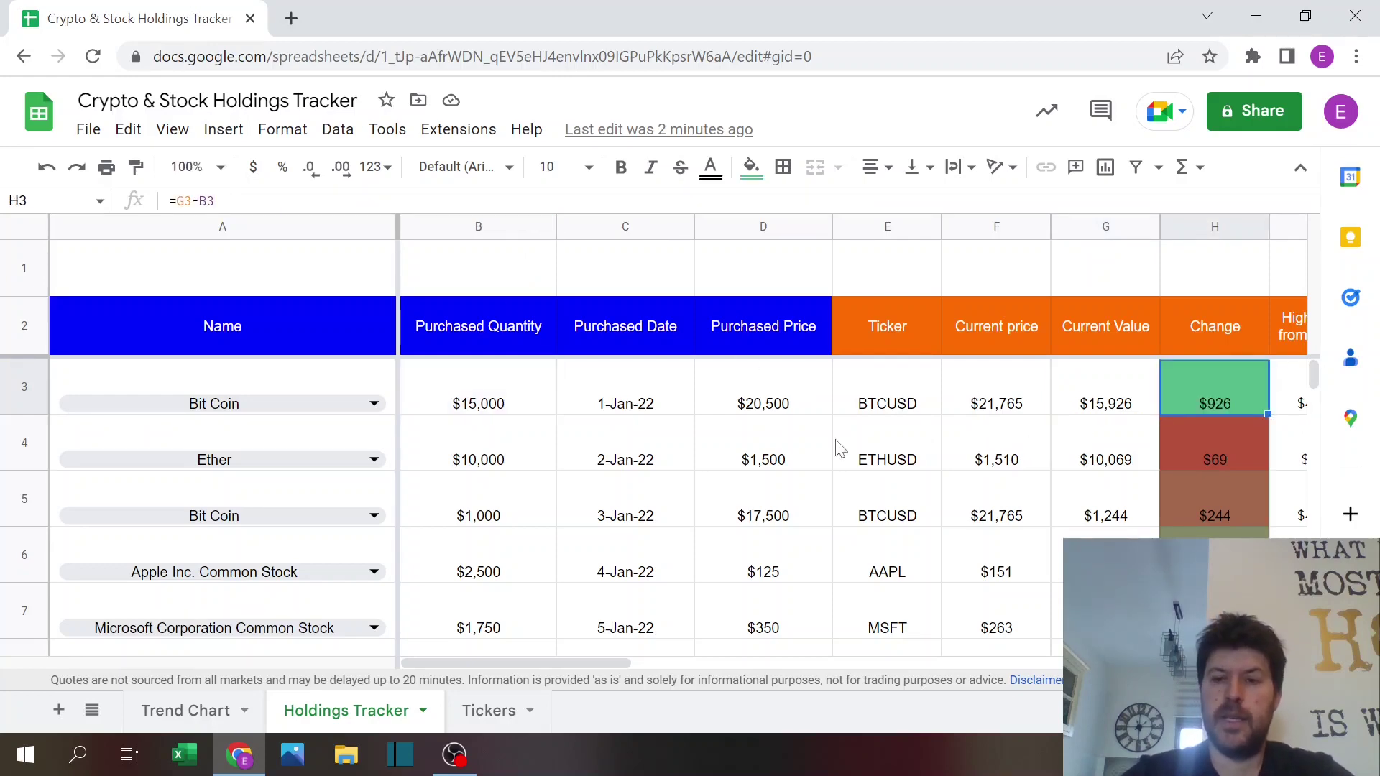
key(Right)
key(Right)
key(Right)
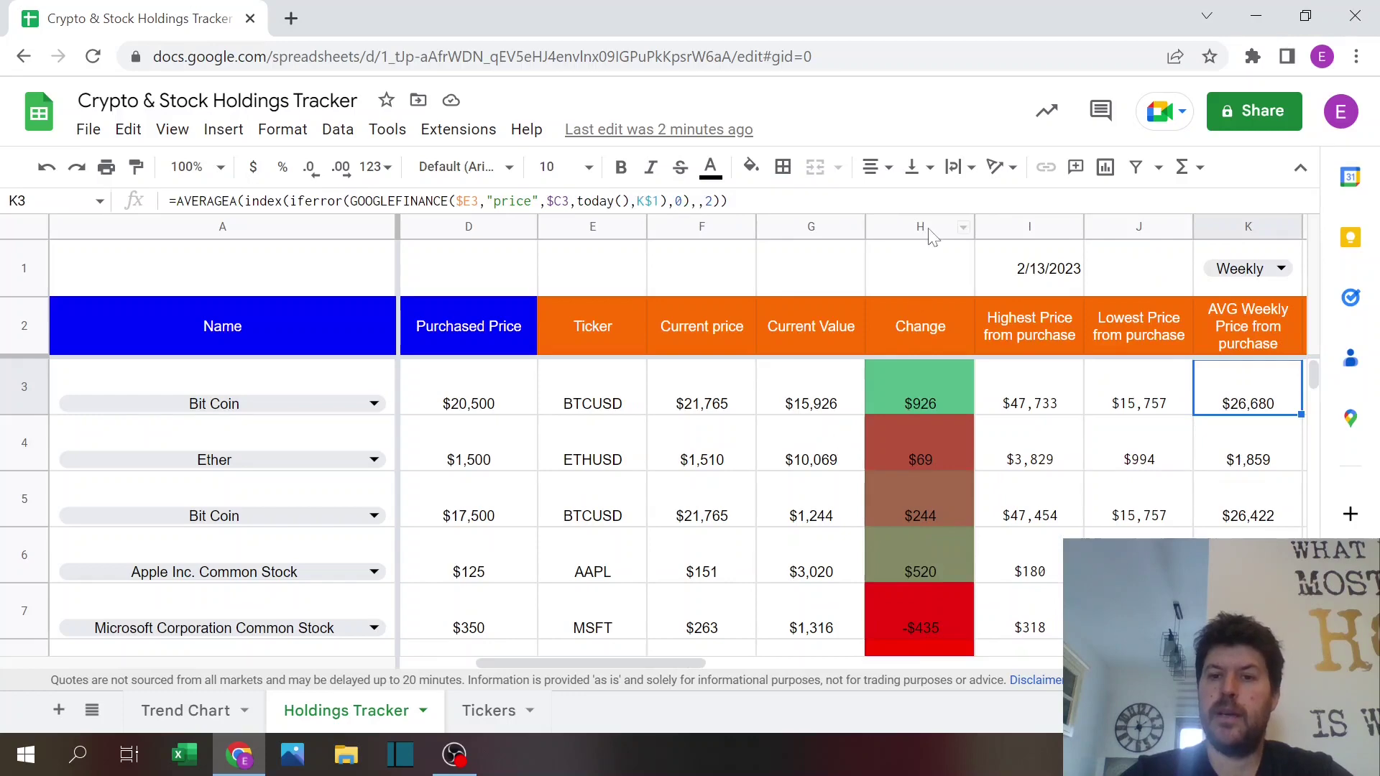
click(921, 220)
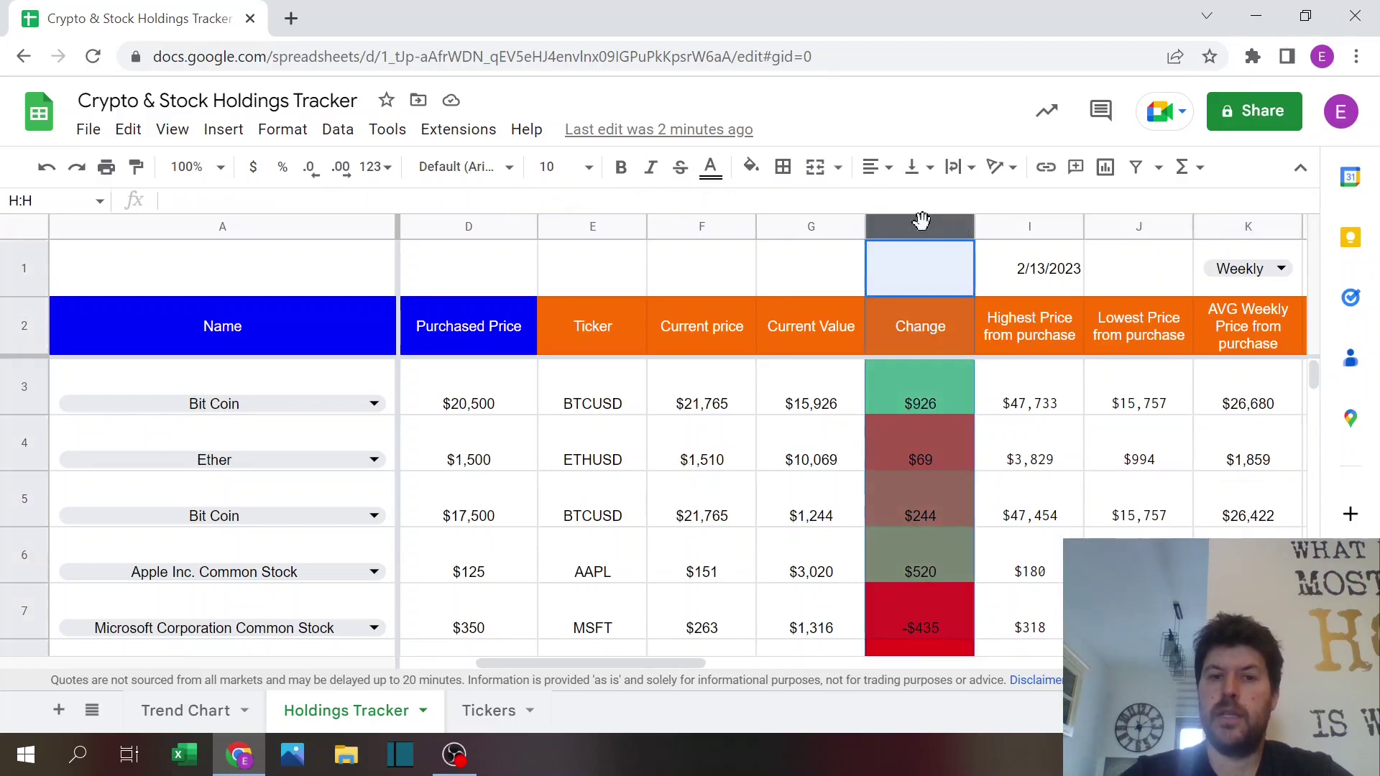
click(282, 130)
click(320, 496)
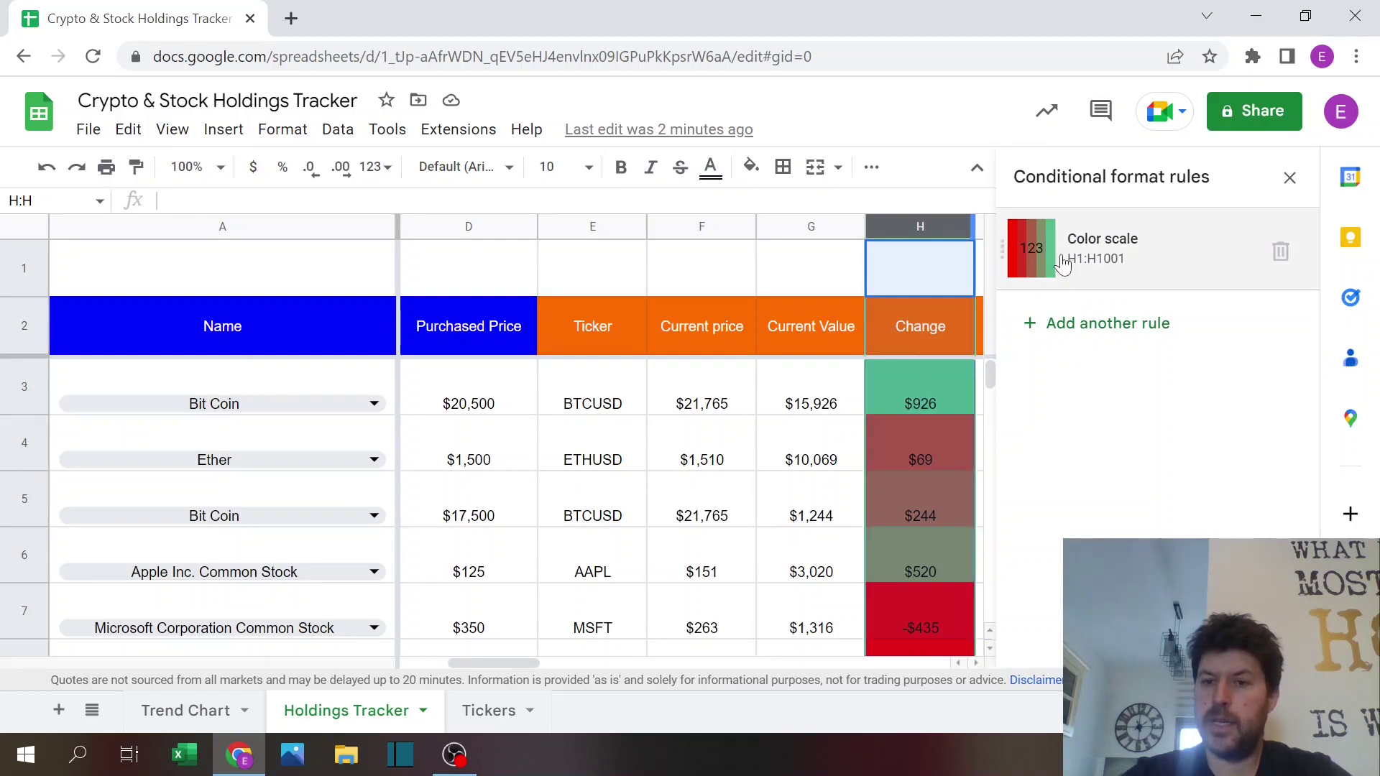
click(1062, 263)
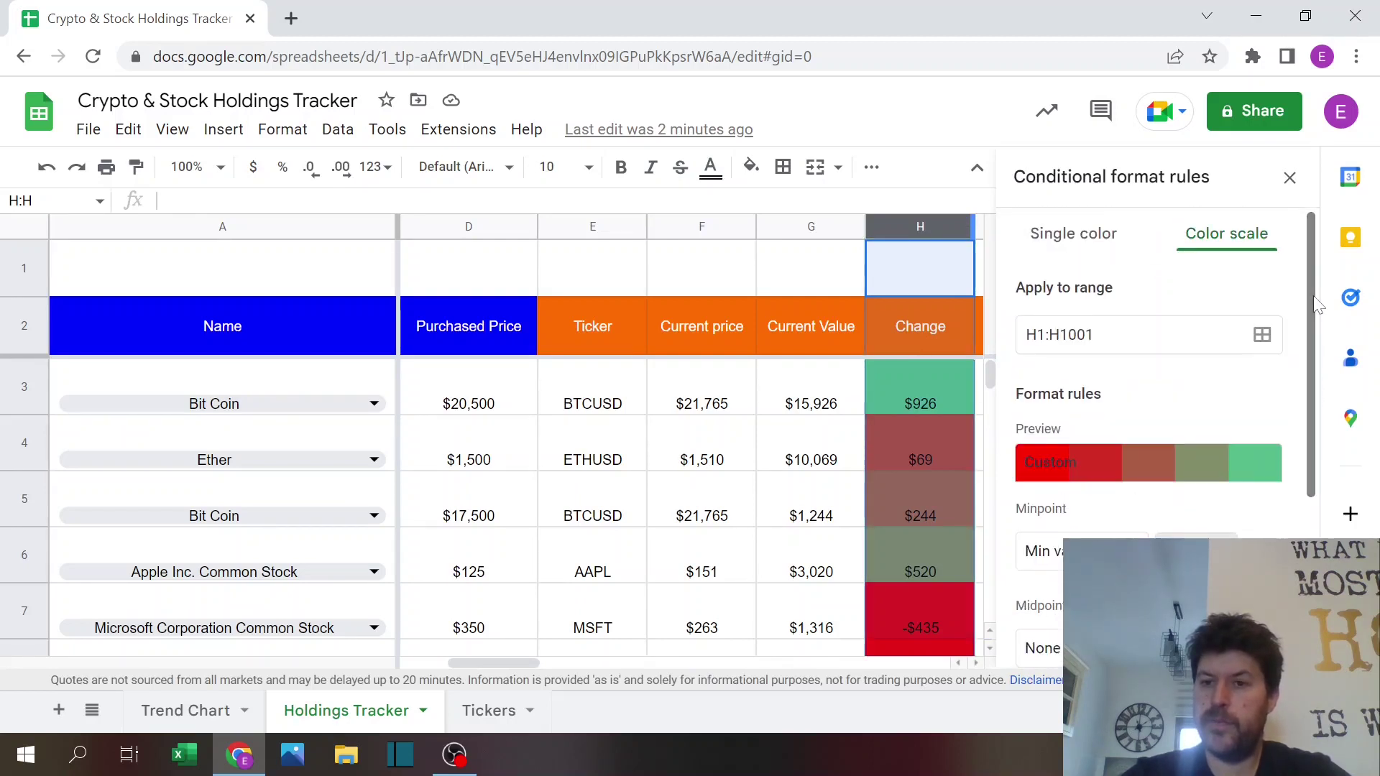
drag(1313, 295, 1308, 392)
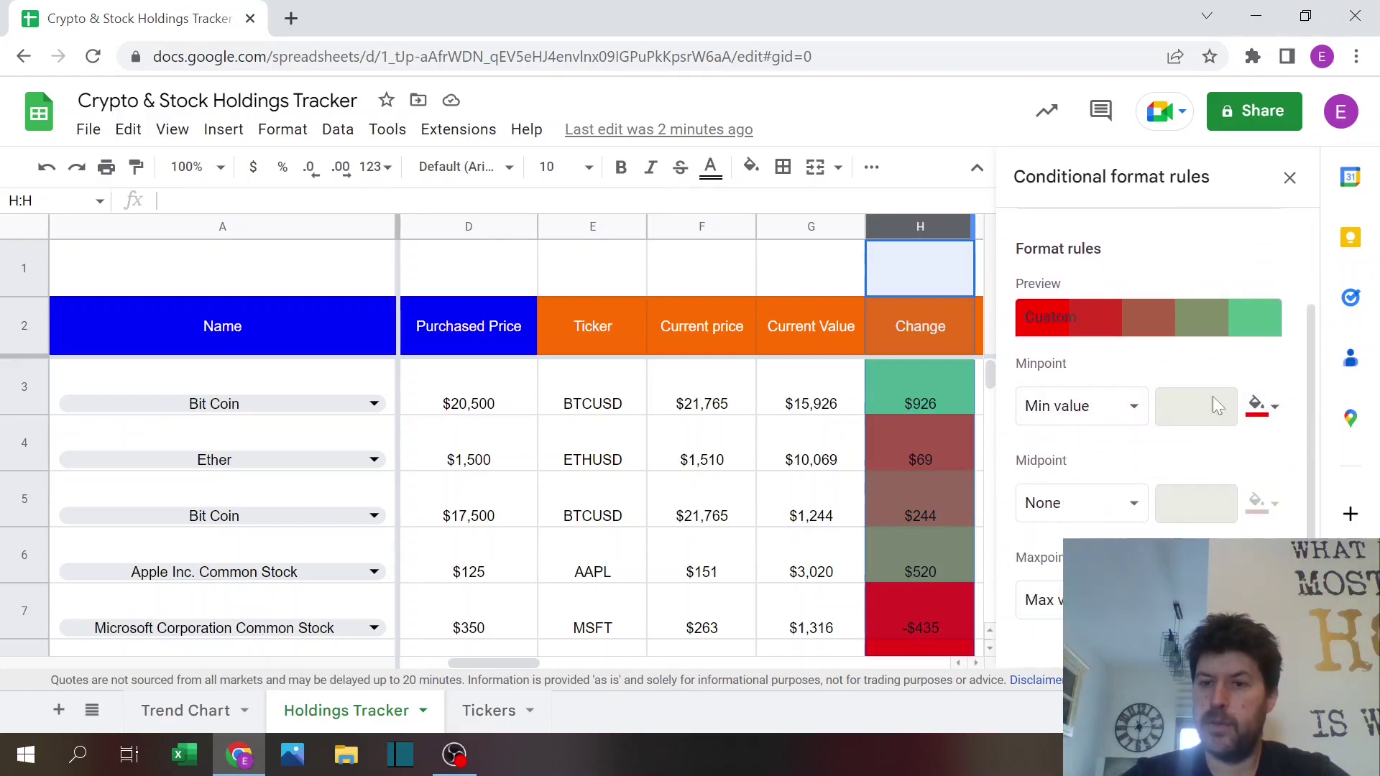
- Close the conditional formatting rules and review the Current Value and Change formulas in G5 and H5
click(1290, 178)
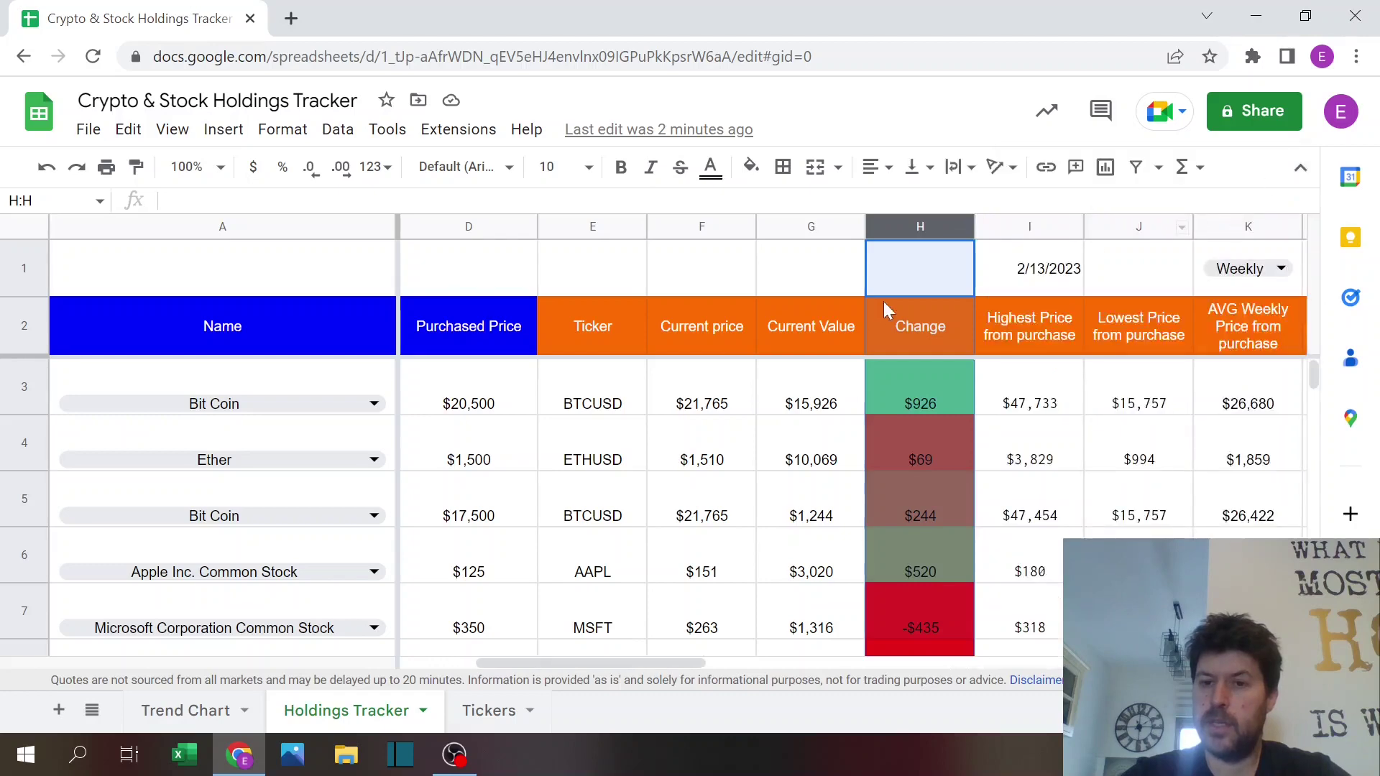
click(816, 515)
scroll(817, 516, down, 5)
click(817, 515)
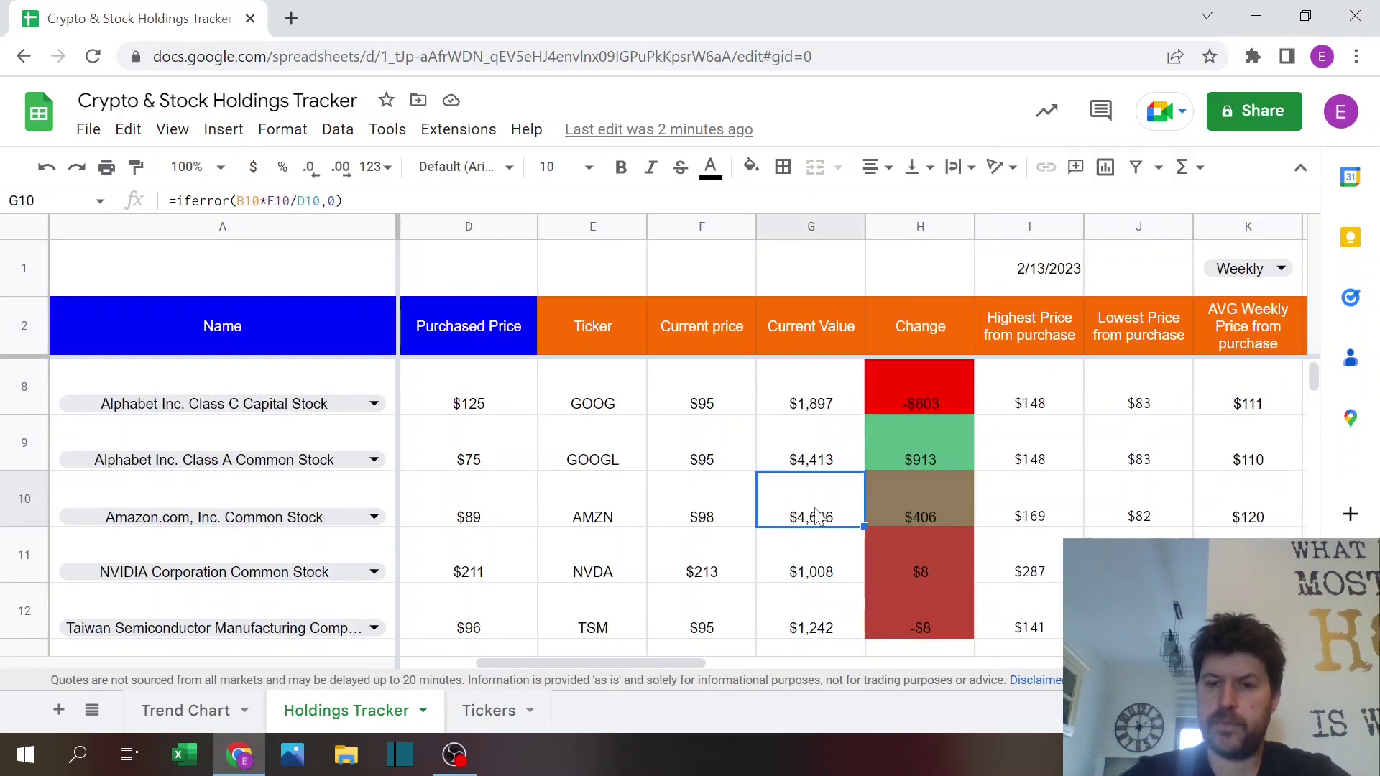
scroll(817, 515, up, 5)
click(817, 515)
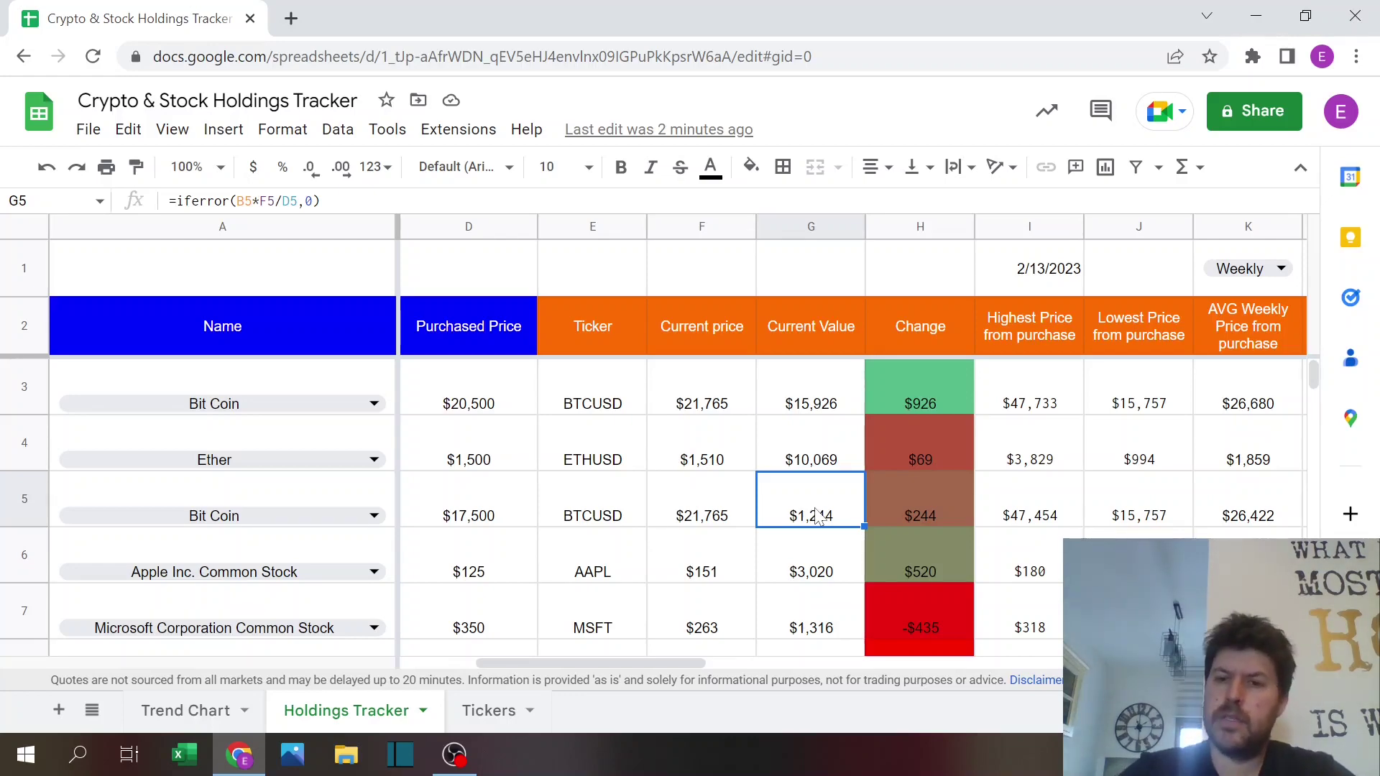
key(Right)
key(Right)
key(Right)
key(Right)
key(Right)
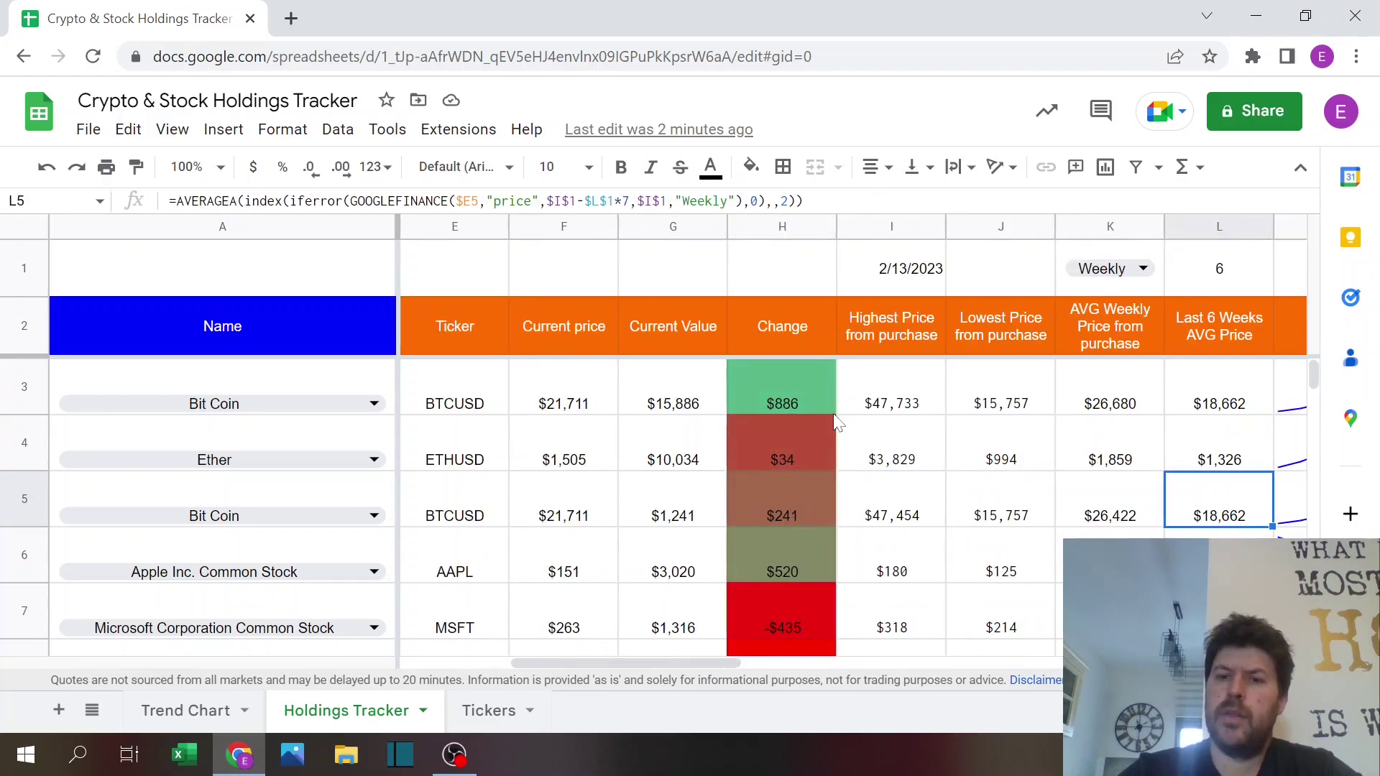
- Commit I3's =MAX(INDEX(GOOGLEFINANCE(...),,2)) highest-price formula and move to the bottom of column I
click(892, 388)
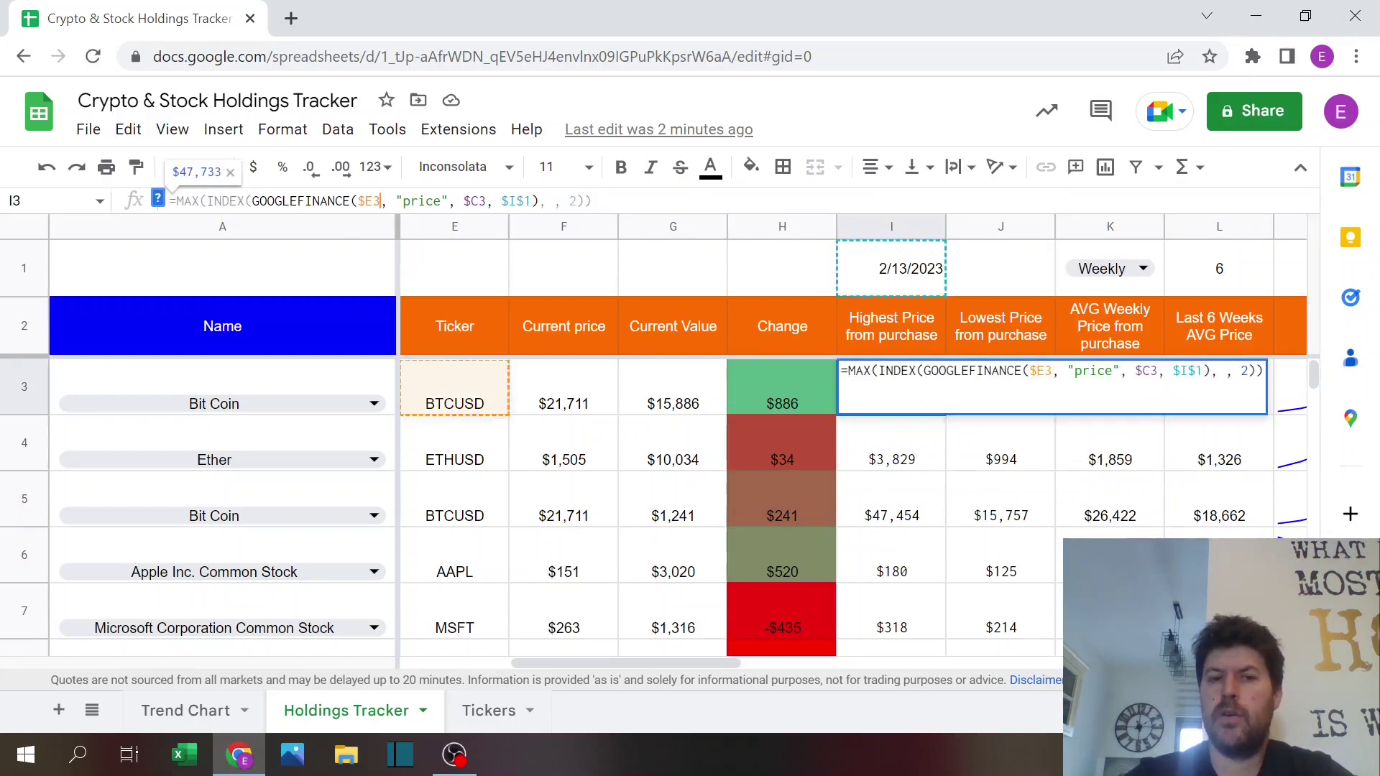
click(425, 201)
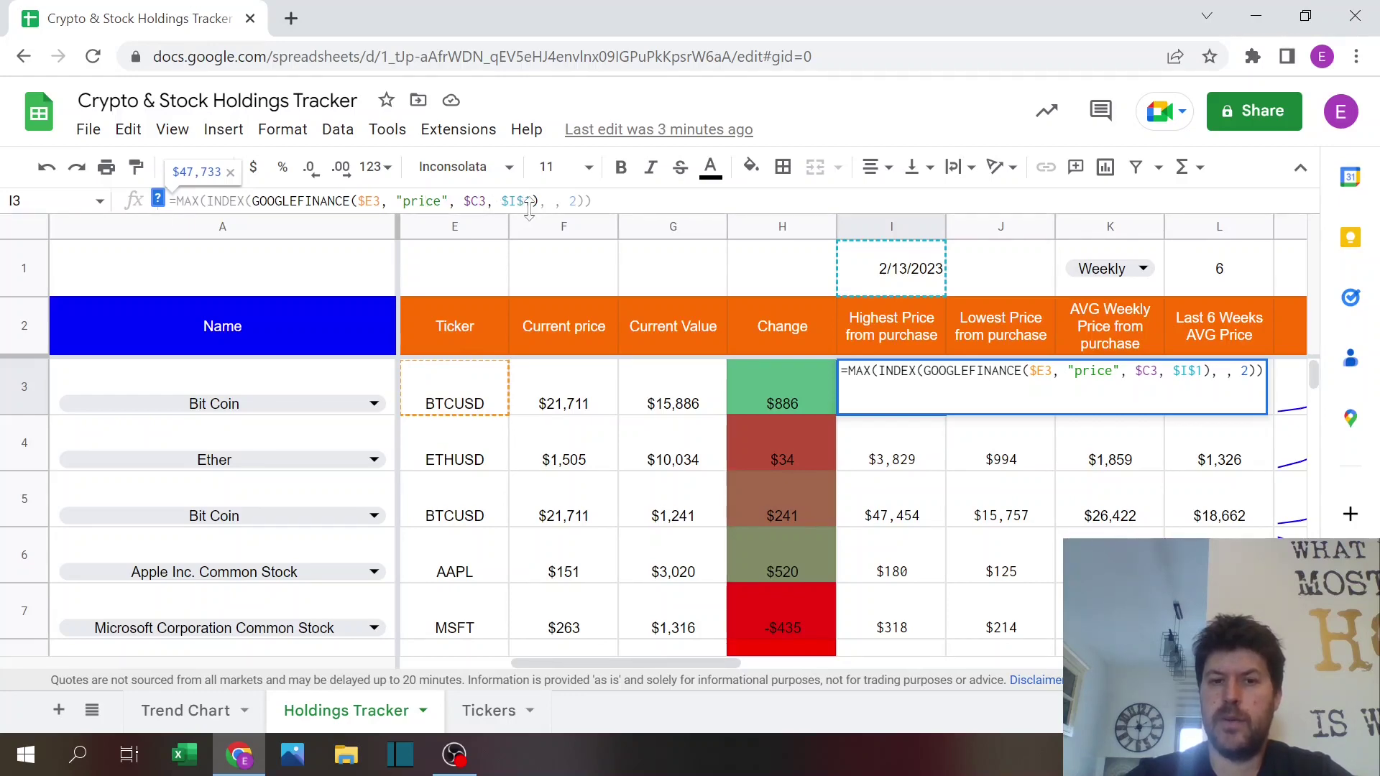
click(157, 199)
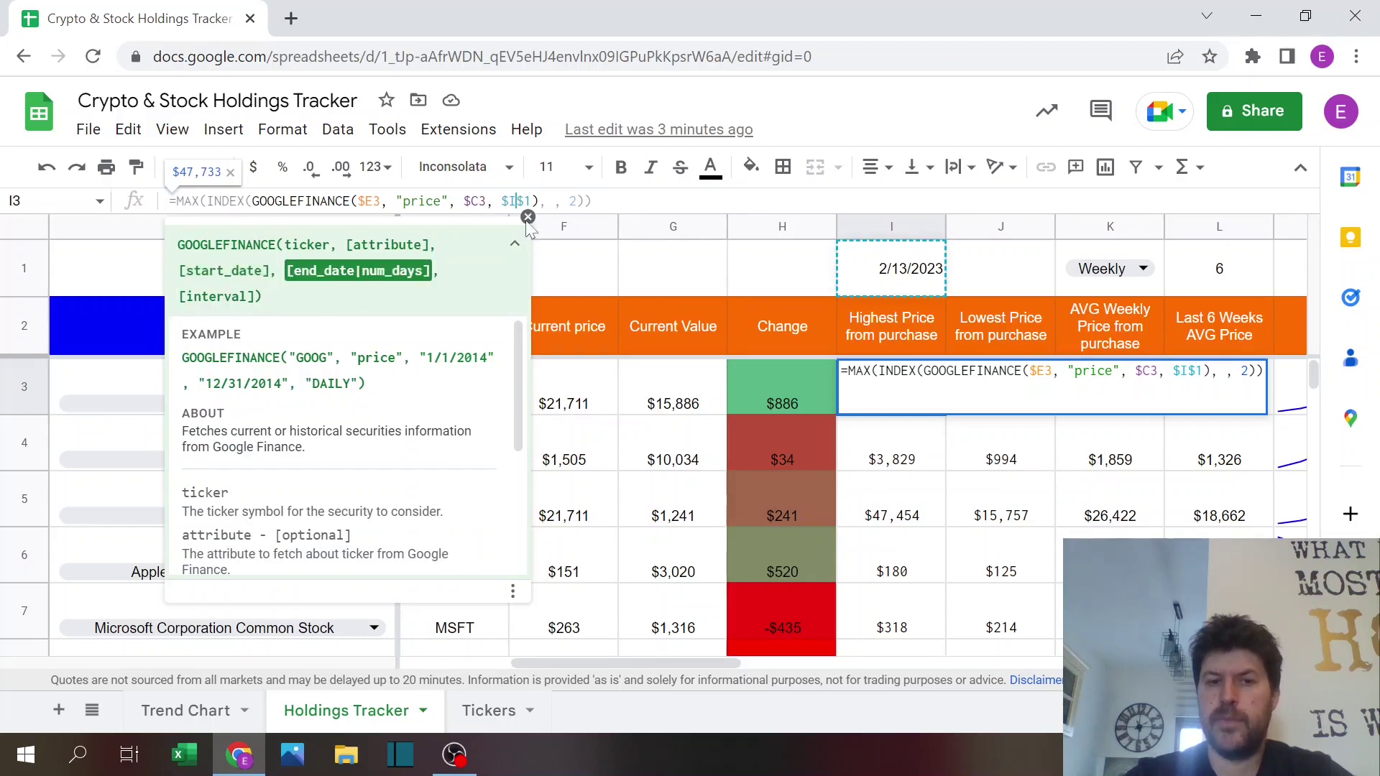
key(Return)
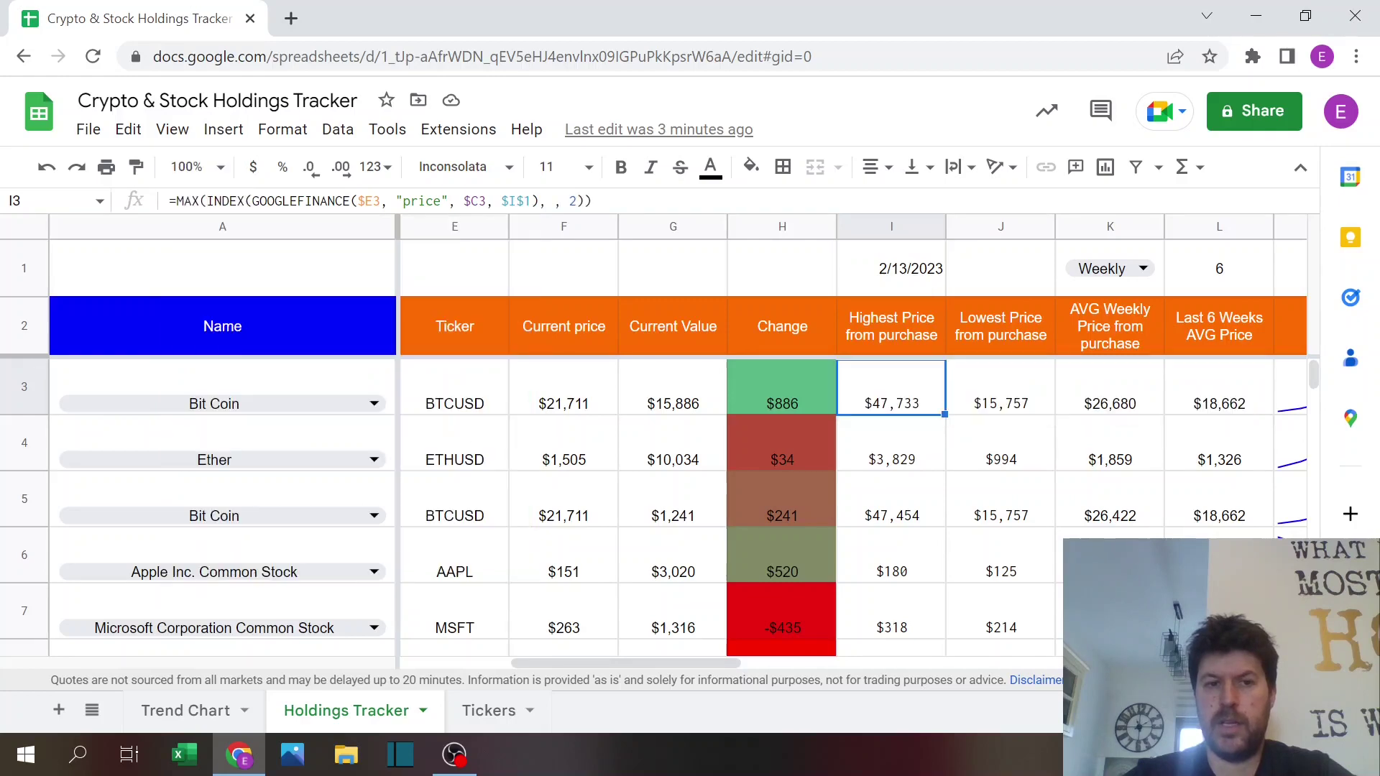
key(Page_Down)
key(Page_Down)
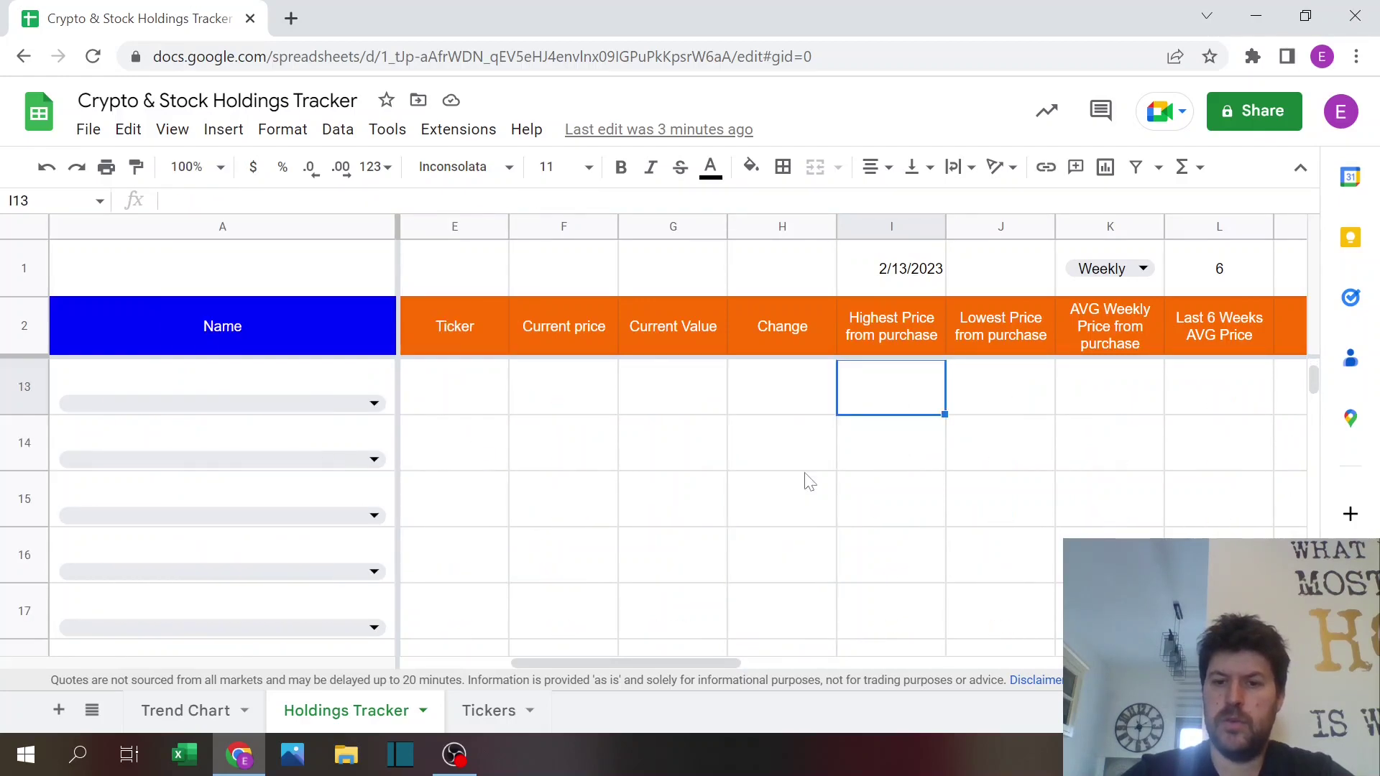
key(Up)
key(Up)
- Clear TSM's lowest-price cell J12, returning to I12
click(873, 452)
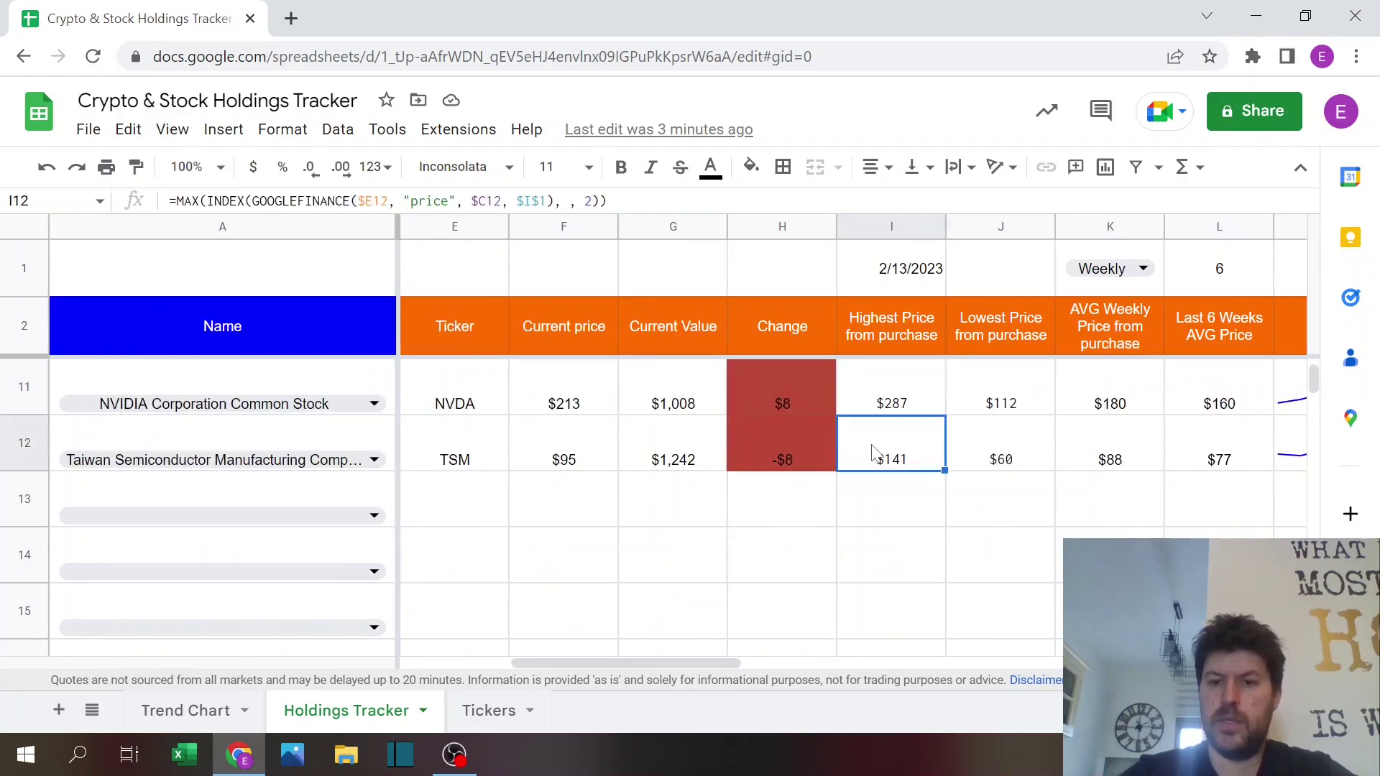
key(Escape)
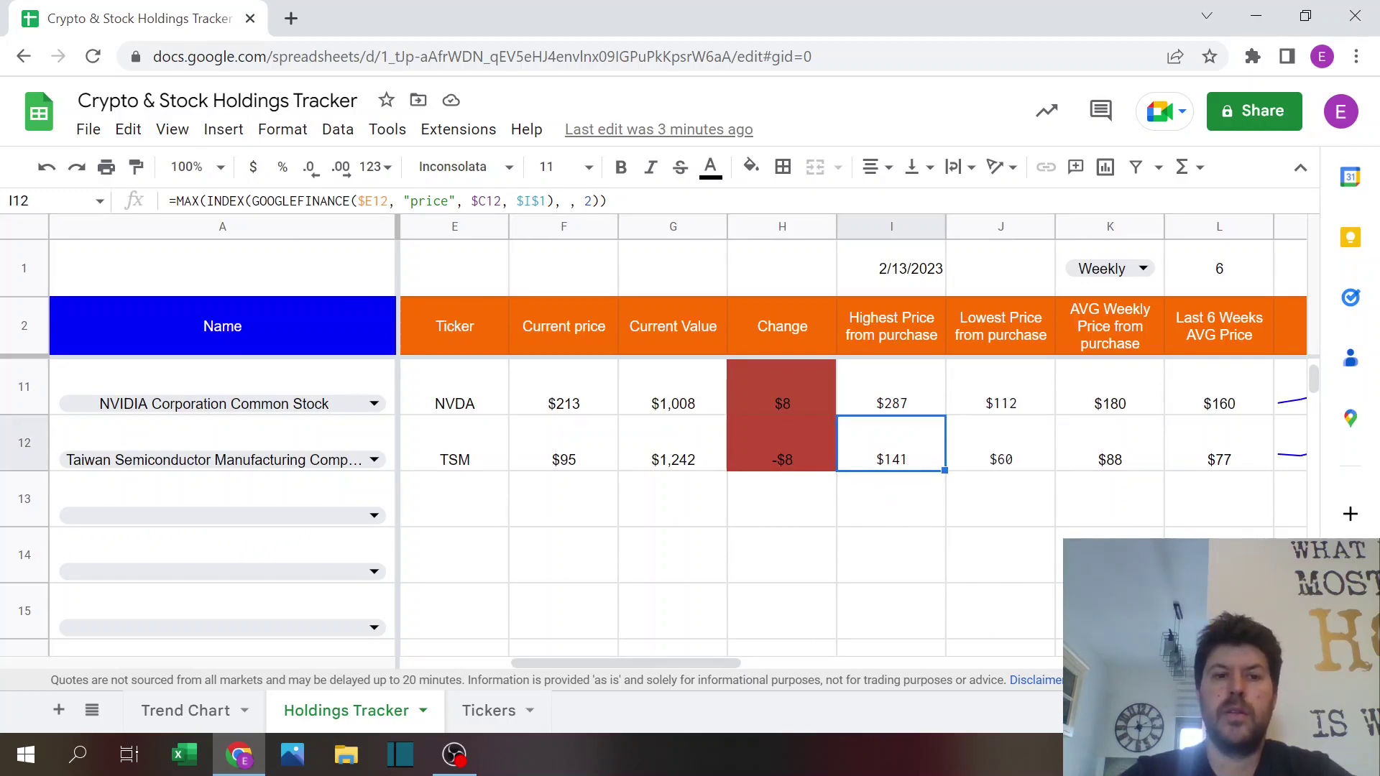
click(985, 463)
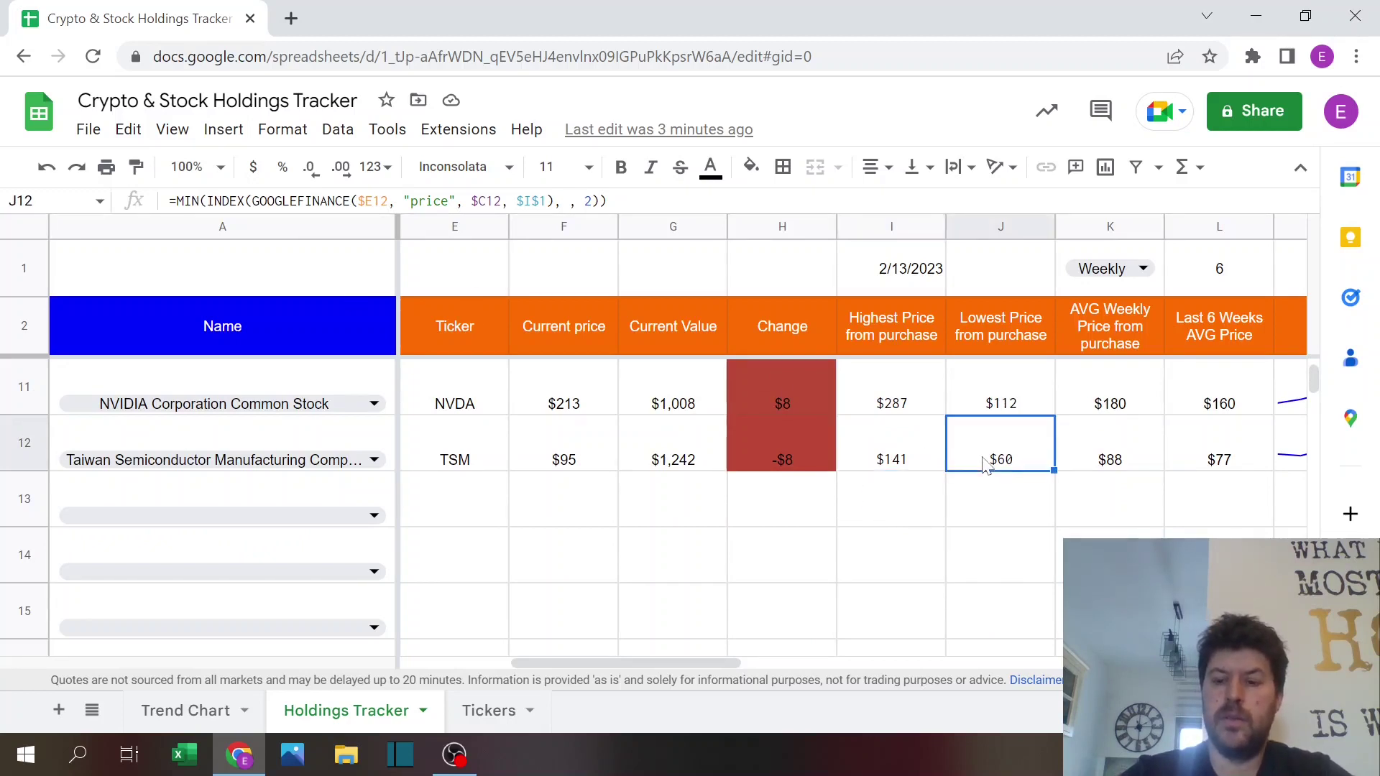
key(Delete)
key(Left)
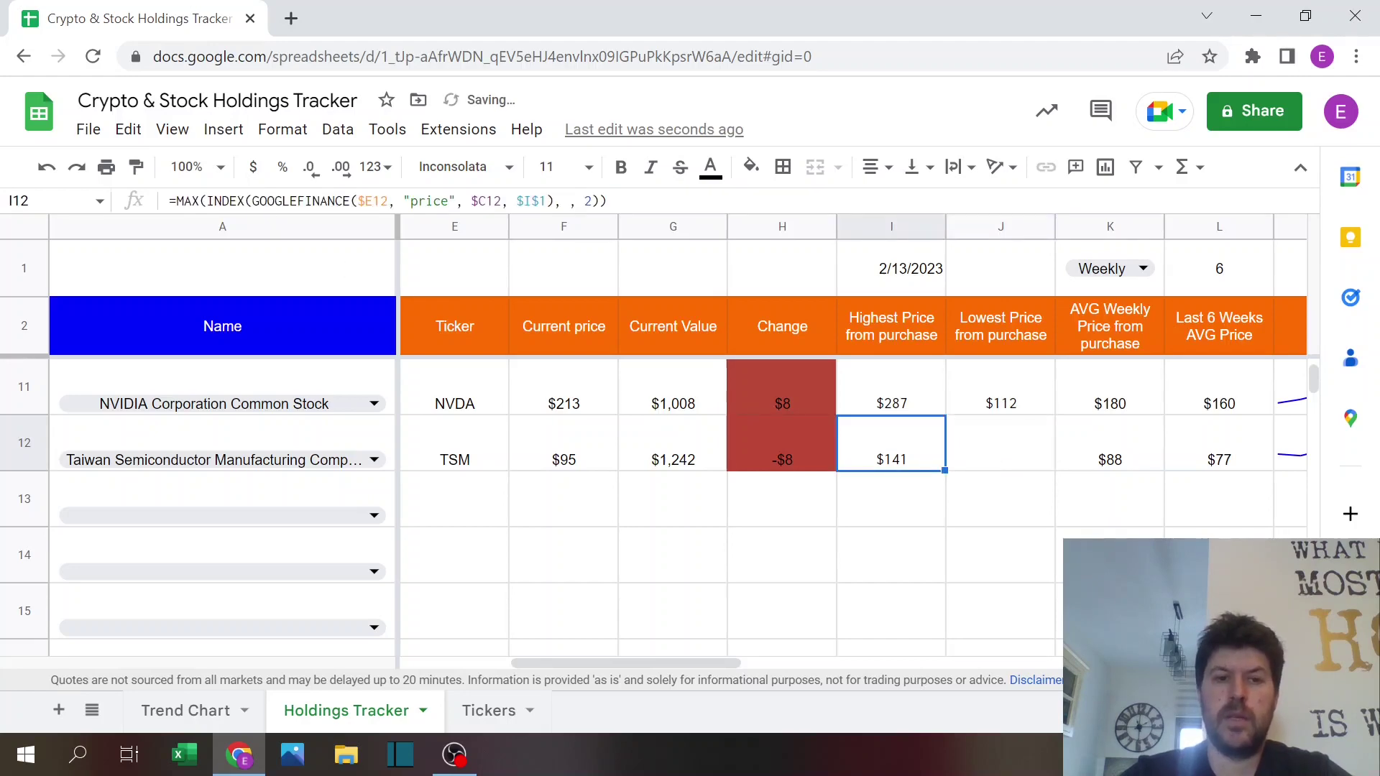
- Strip MAX(INDEX( and ,,2)) from I12 so it spills TSM's raw GOOGLEFINANCE Date/Close history
drag(182, 206, 177, 204)
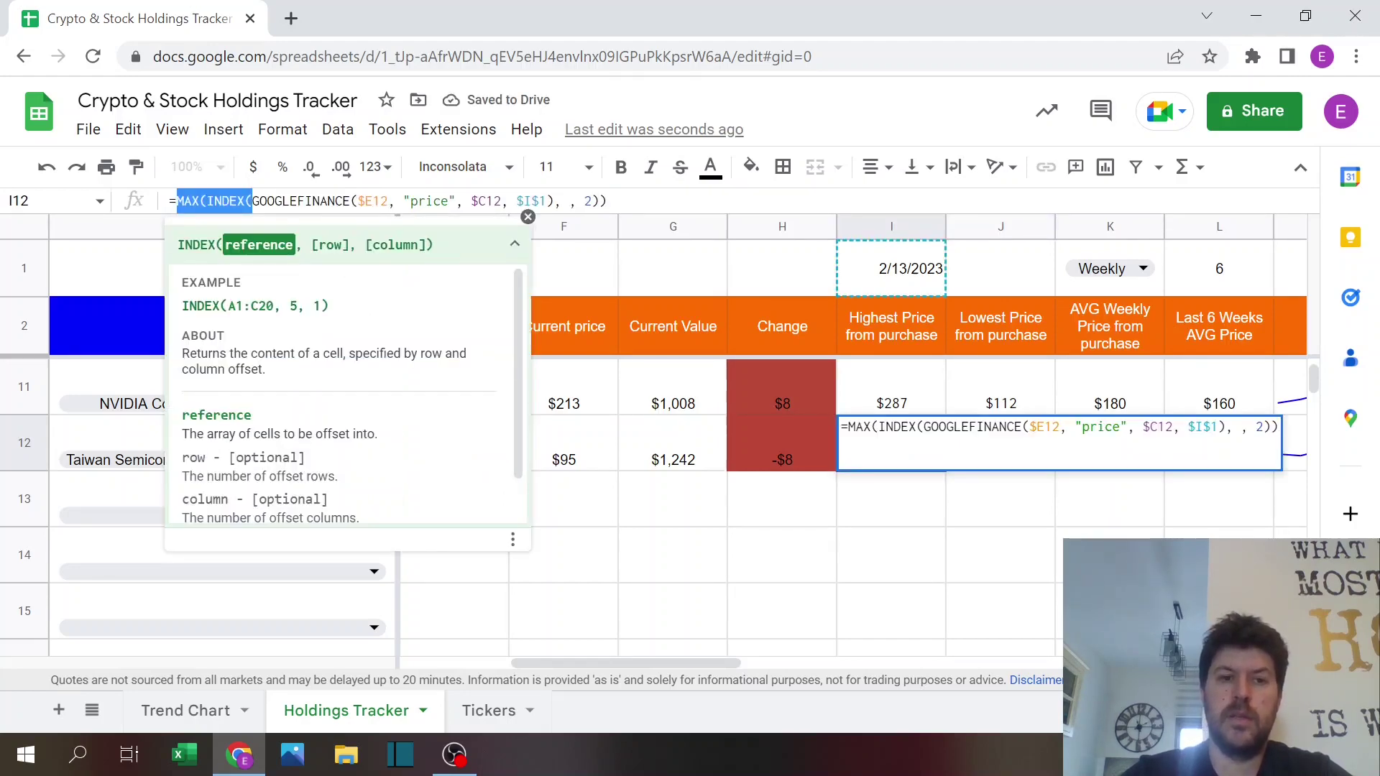
key(BackSpace)
key(BackSpace)
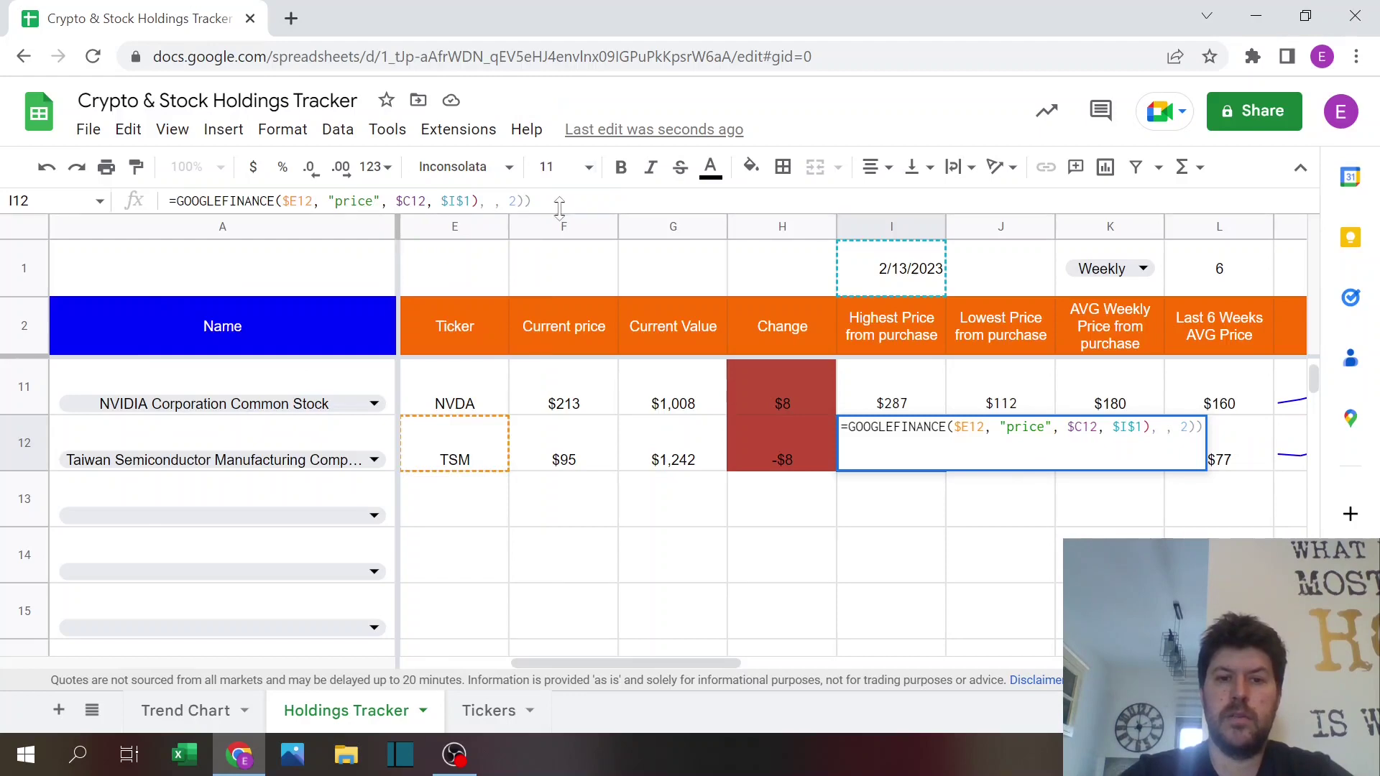
text(=)
key(BackSpace)
key(BackSpace)
key(BackSpace)
key(BackSpace)
key(BackSpace)
key(BackSpace)
key(BackSpace)
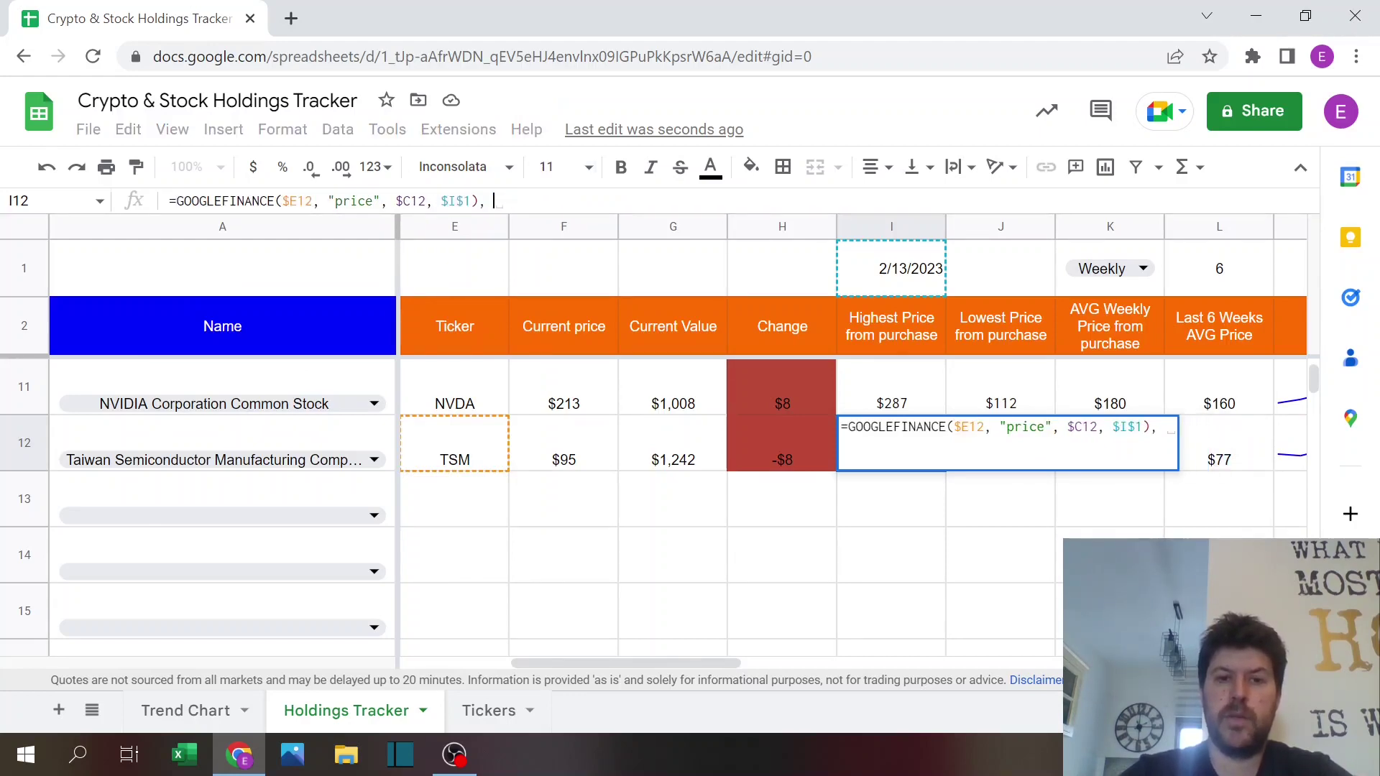
key(Return)
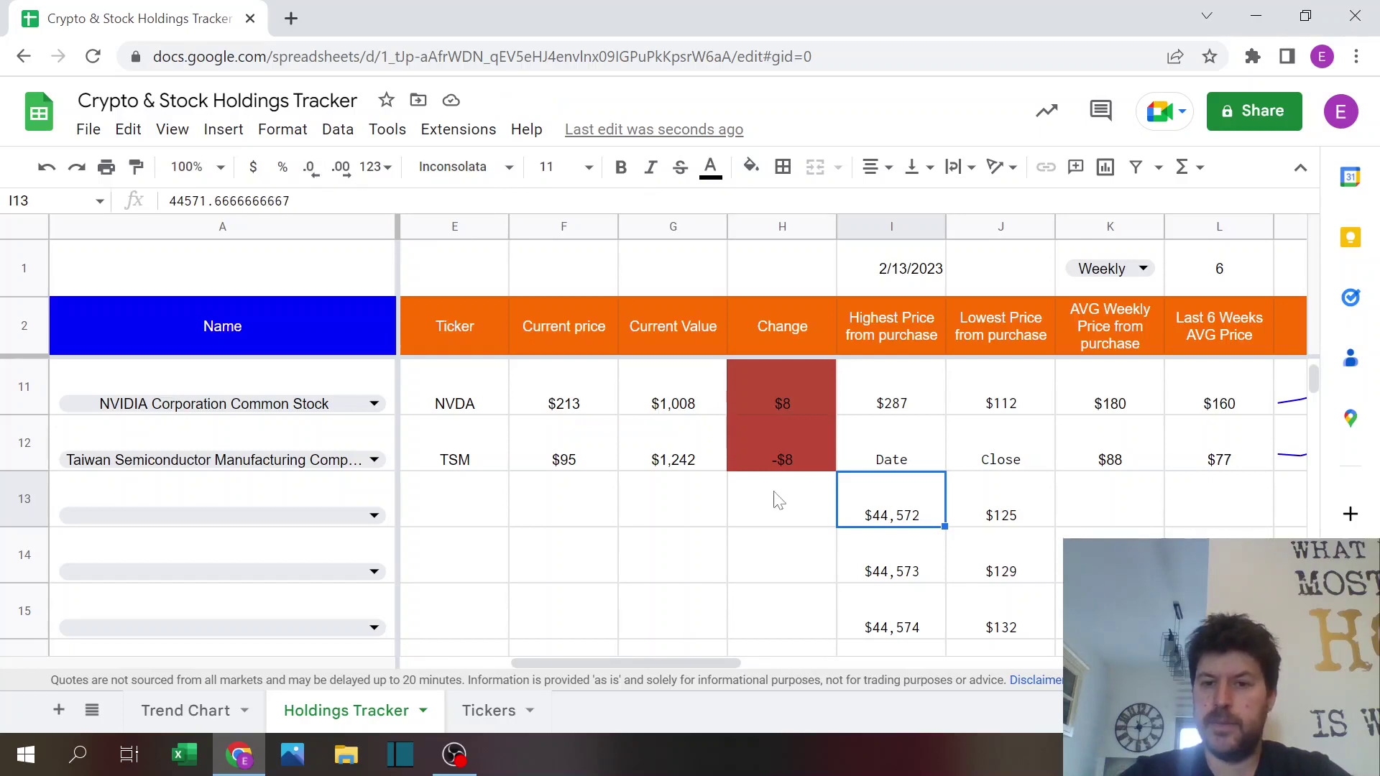
- Paint I1's date format onto I13:I15 so dates read like 1/10/2022
click(889, 271)
click(136, 167)
click(909, 521)
drag(906, 573, 896, 591)
click(905, 517)
key(Right)
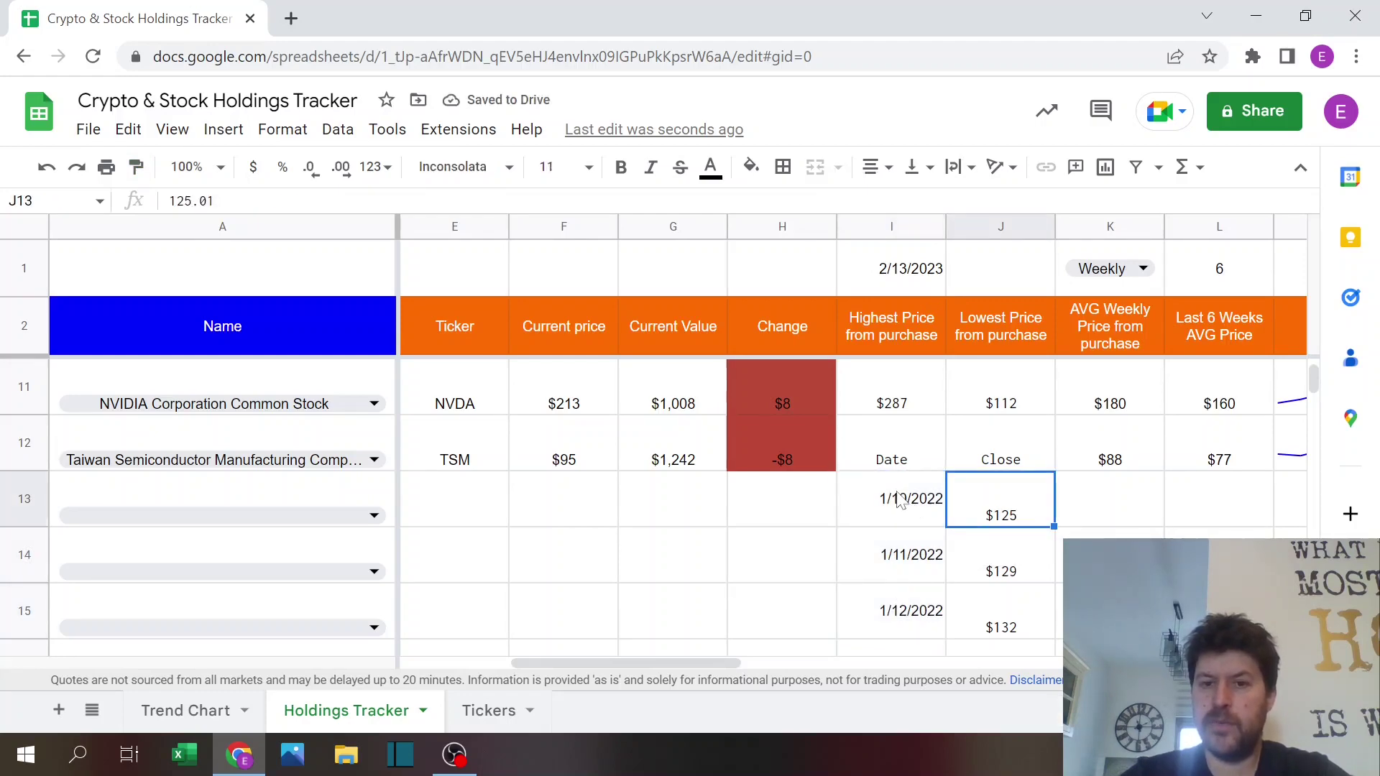
- Wrap I12's GOOGLEFINANCE formula back in INDEX(...,,2) and confirm it
click(903, 467)
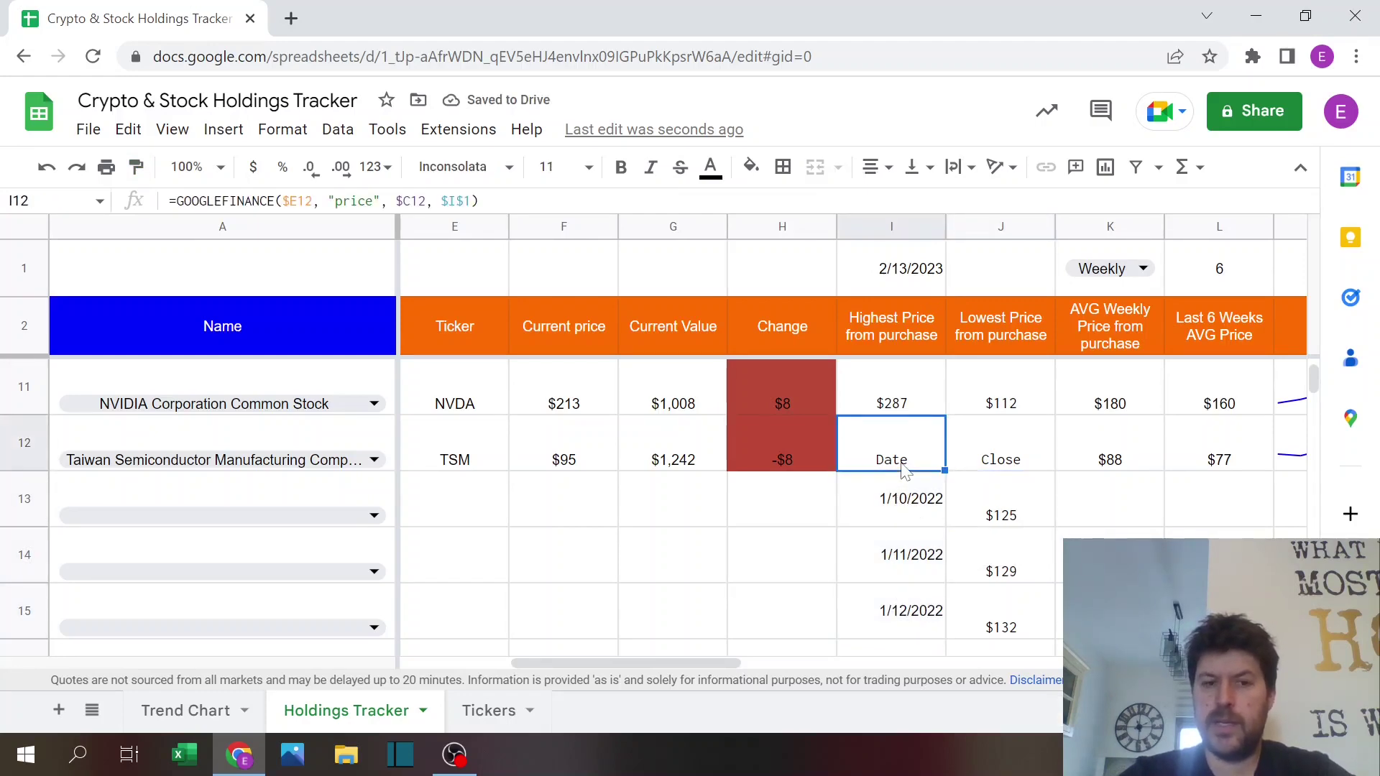
click(916, 406)
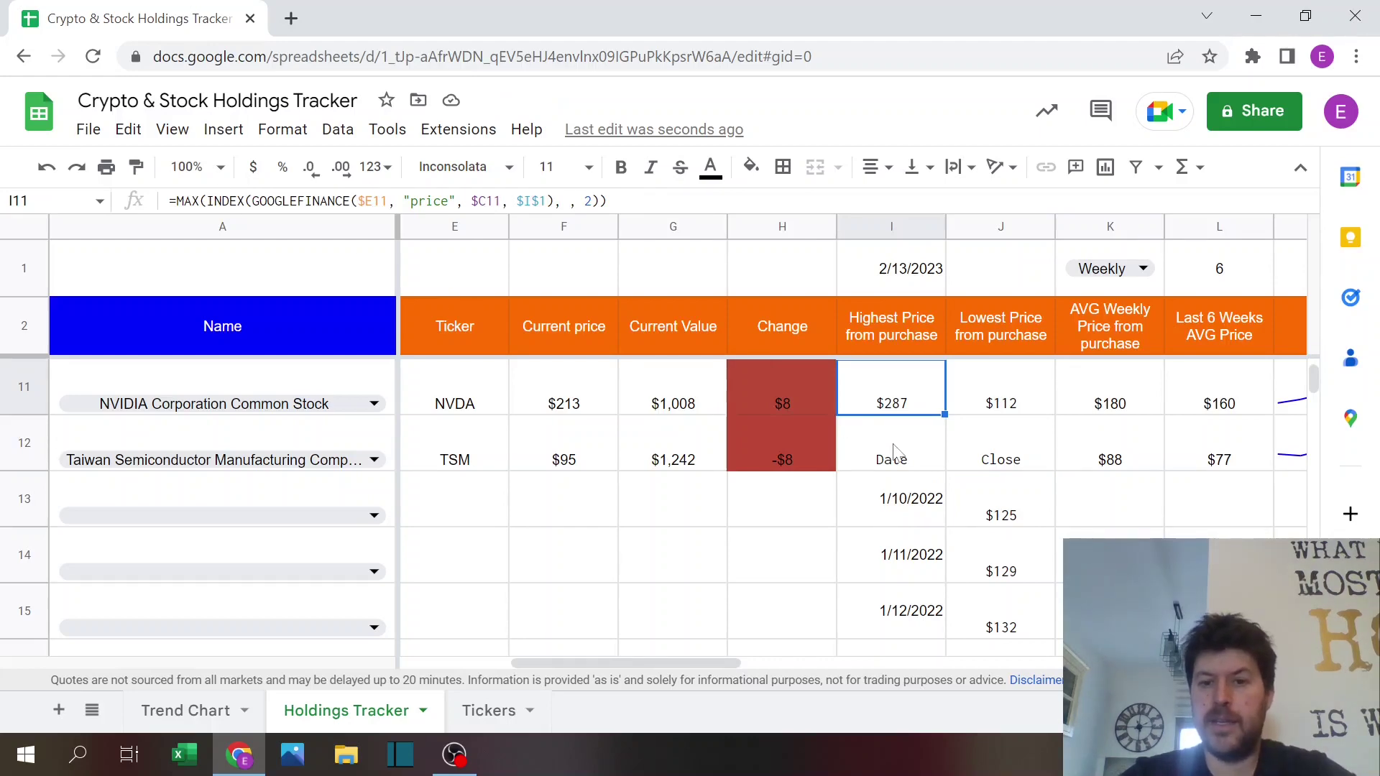
click(899, 453)
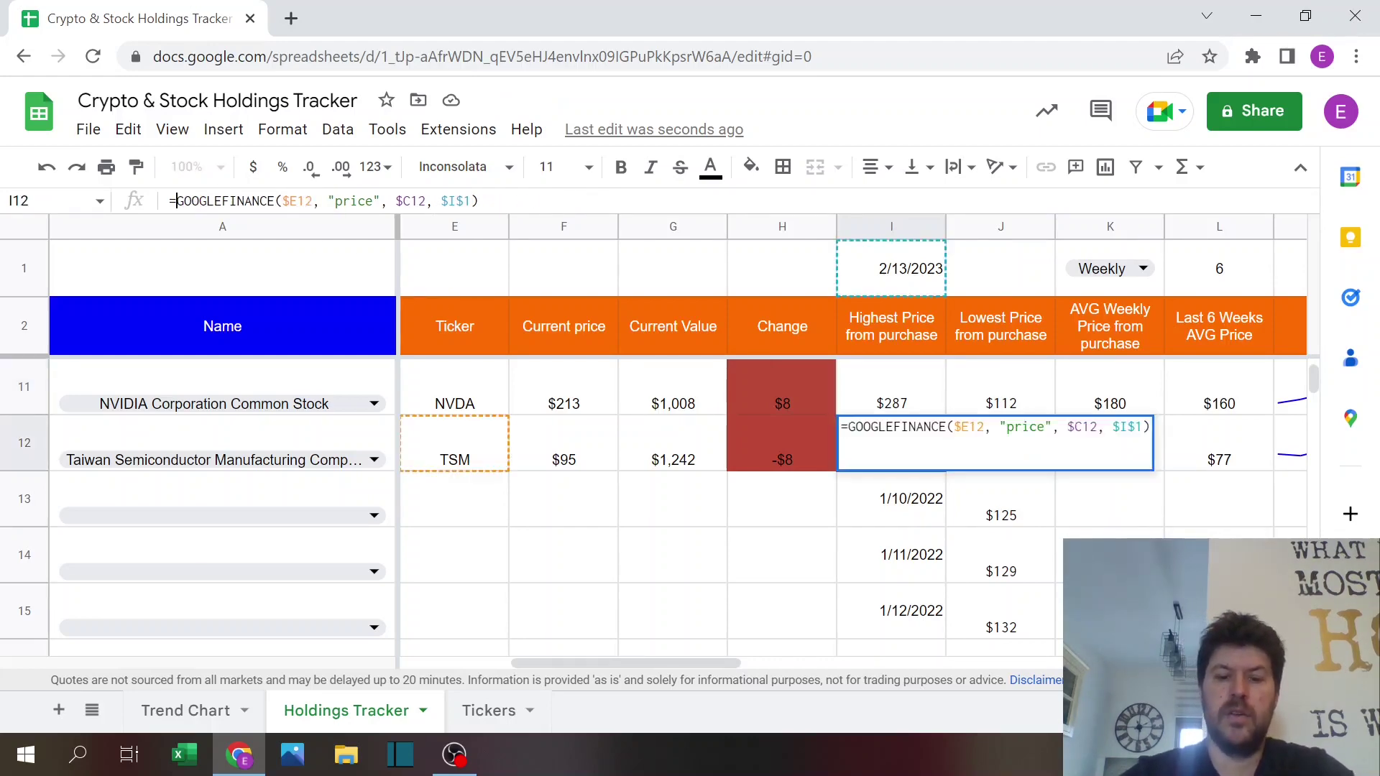
text(index()
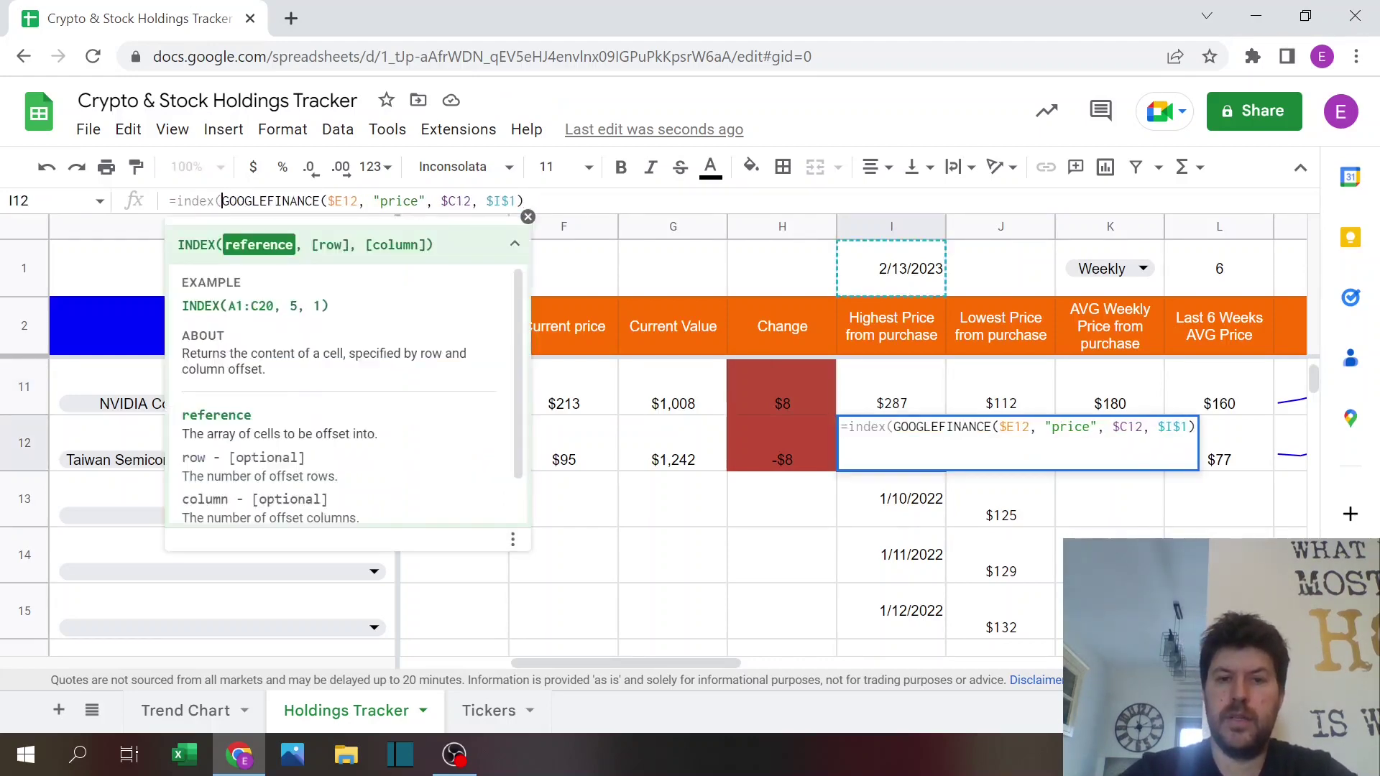
key(End)
text(,,2))
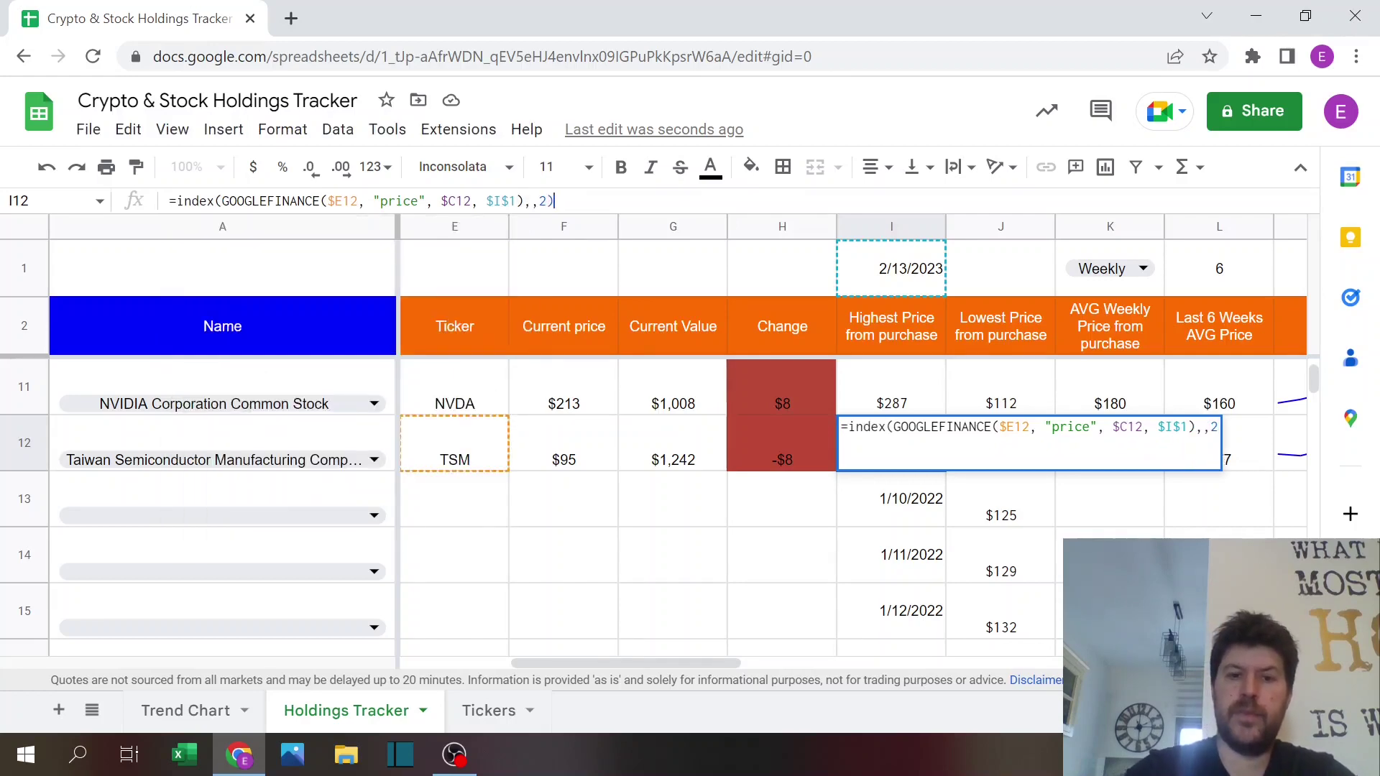
key(Return)
key(Up)
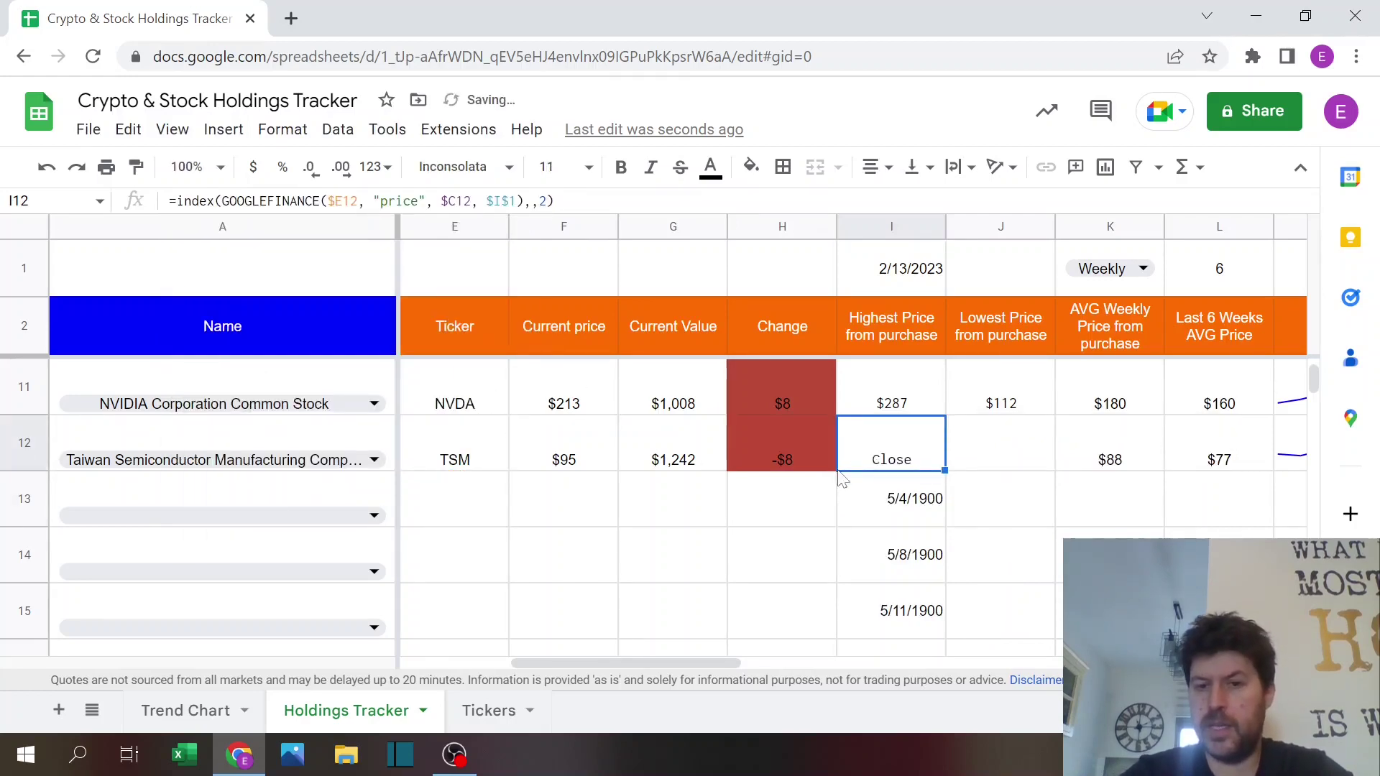
- Undo and redo to restore TSM's MAX ($141) and MIN ($60) formulas in I12 and J12
click(909, 394)
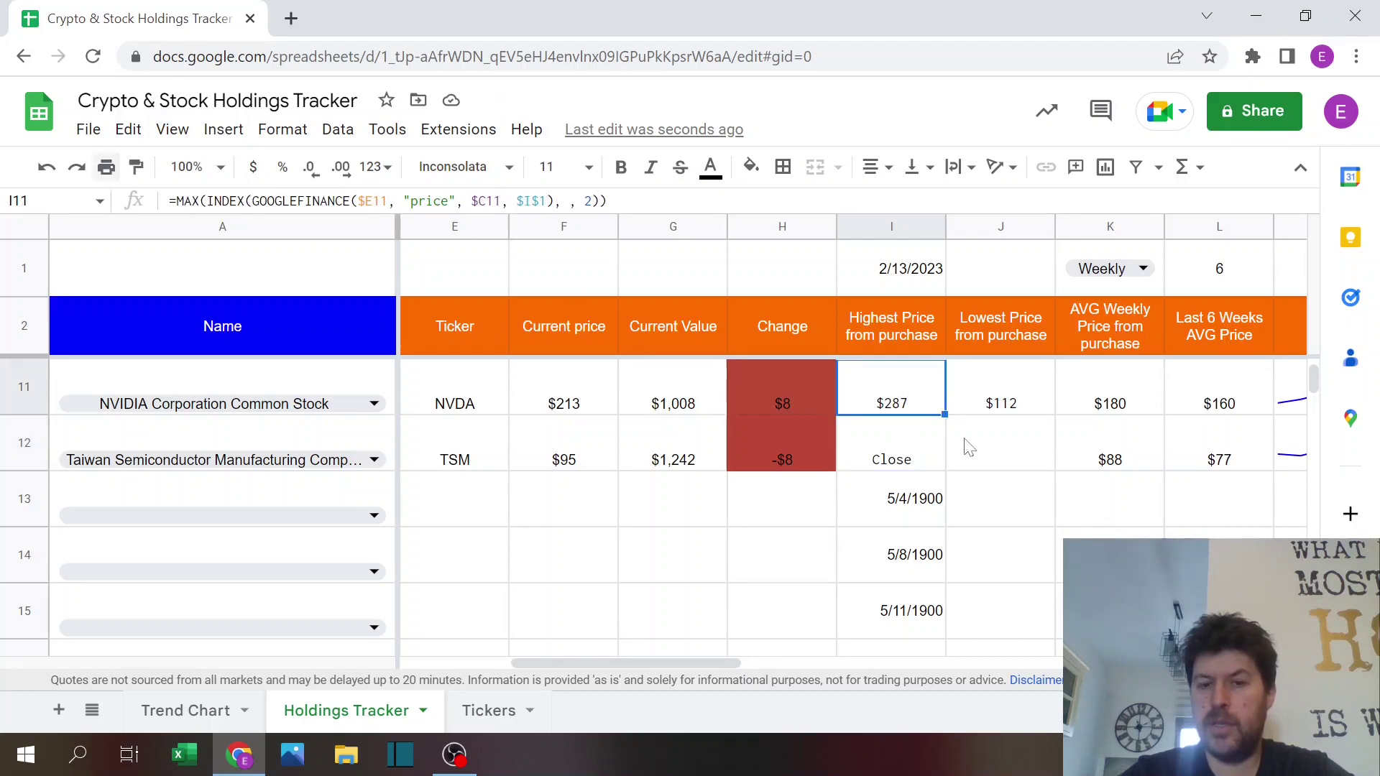
key(ctrl+z)
key(ctrl+z)
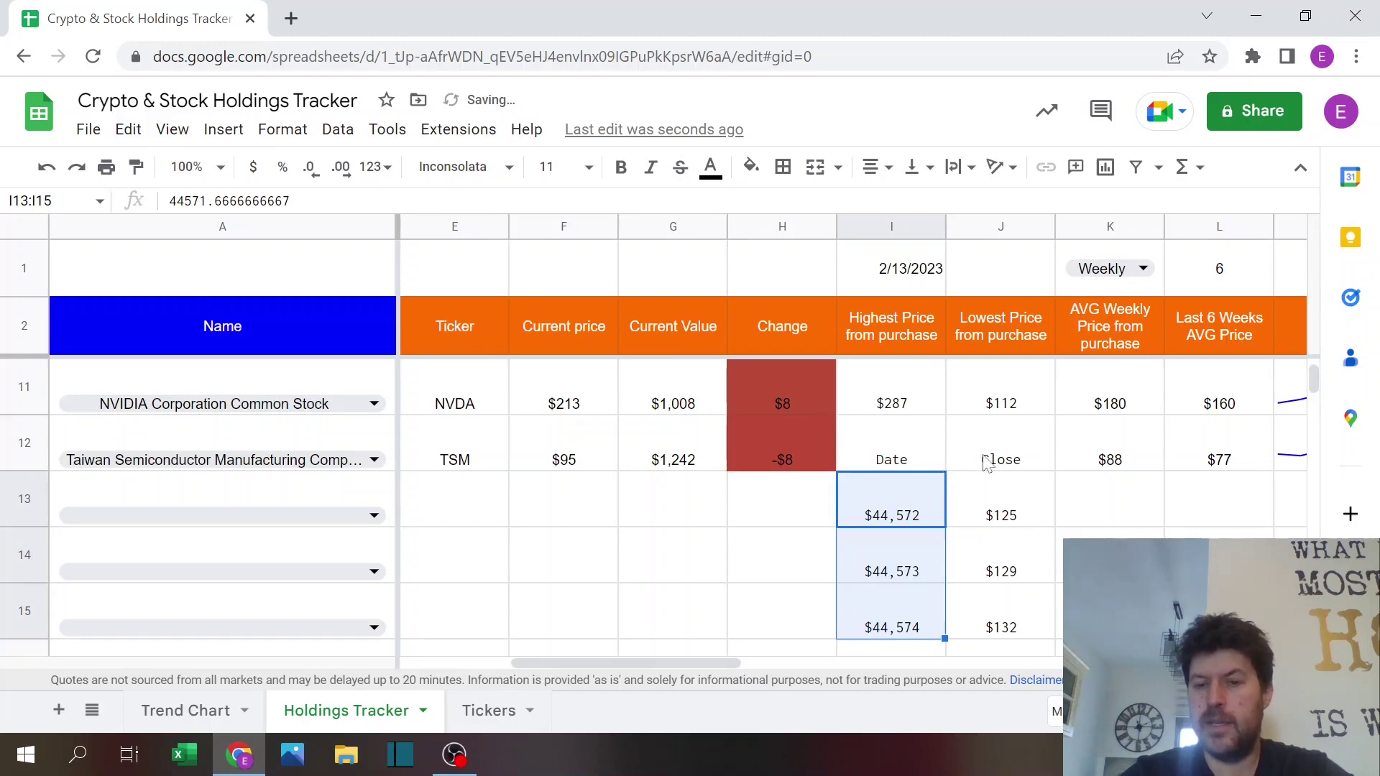
key(ctrl+y)
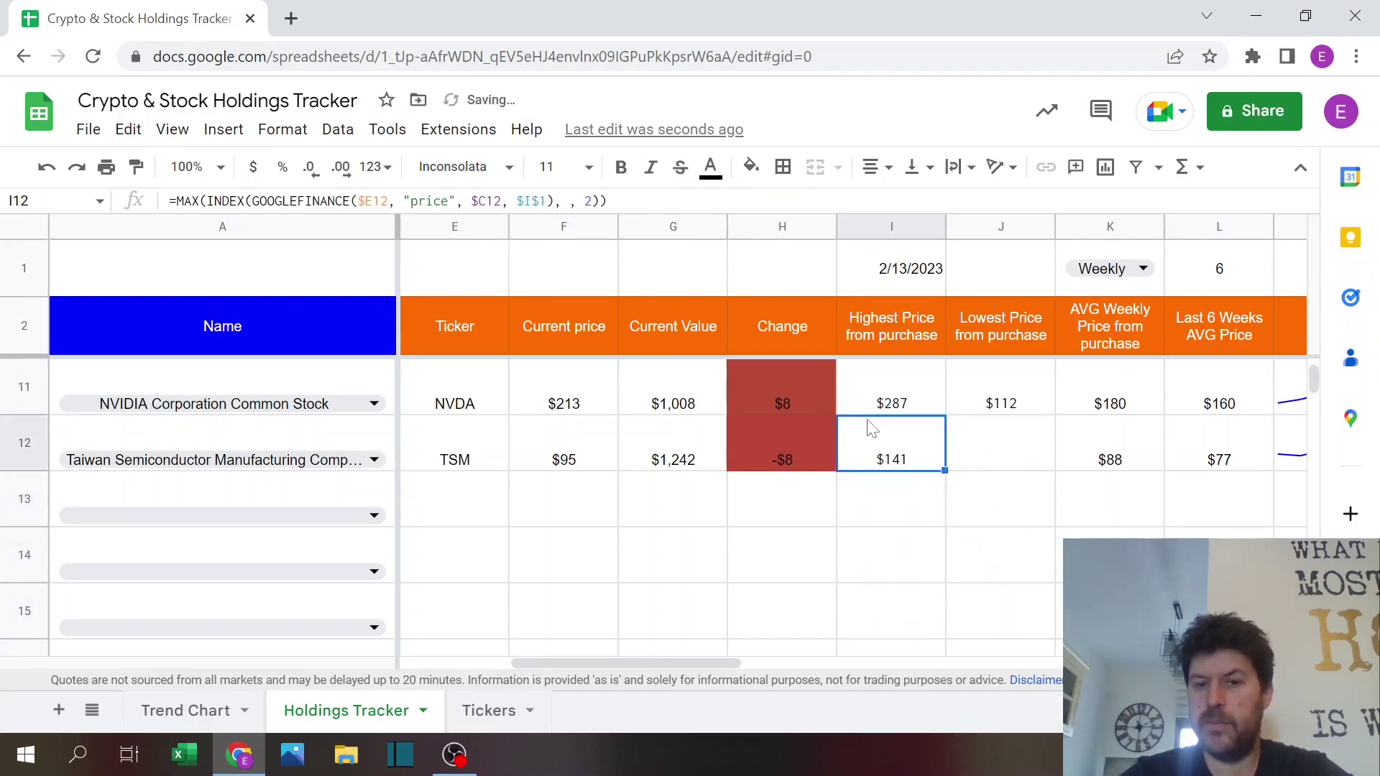
key(ctrl+y)
click(904, 463)
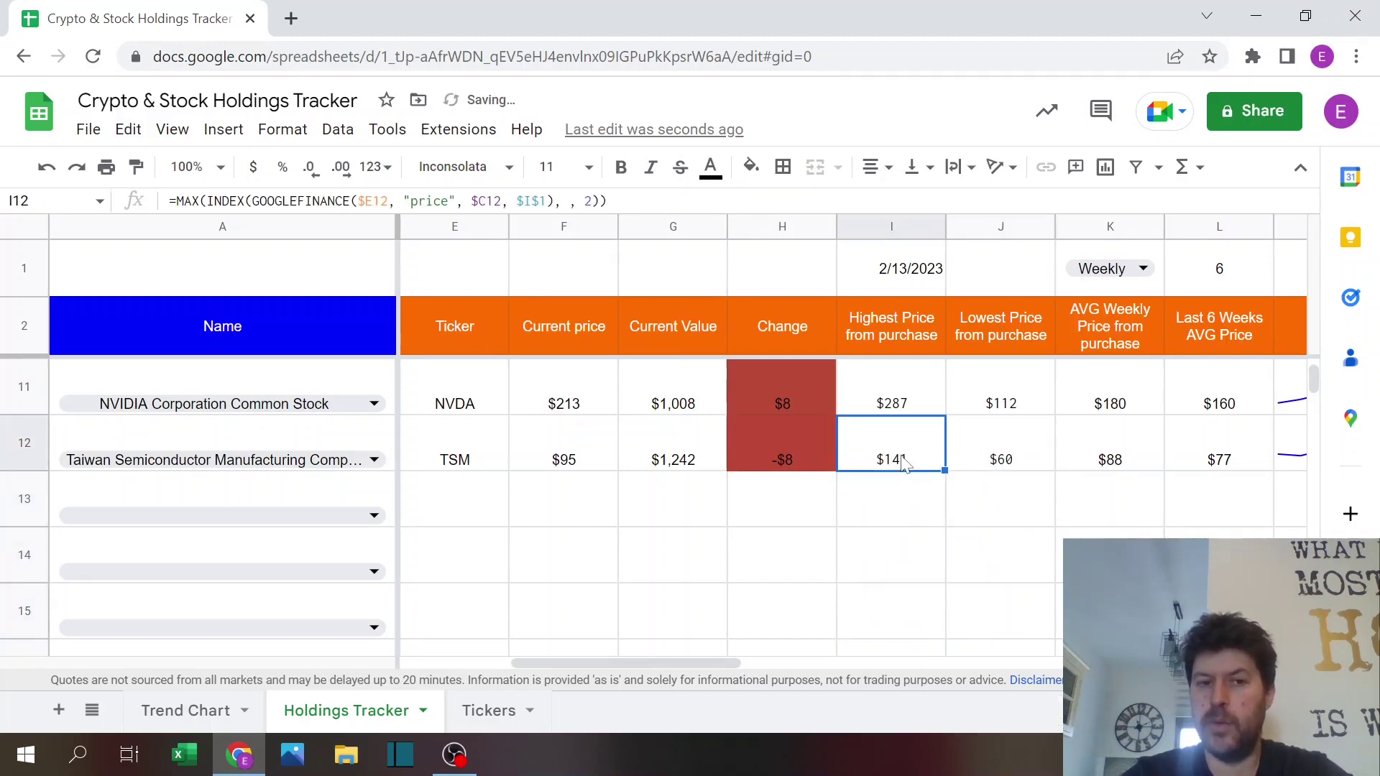
click(1022, 449)
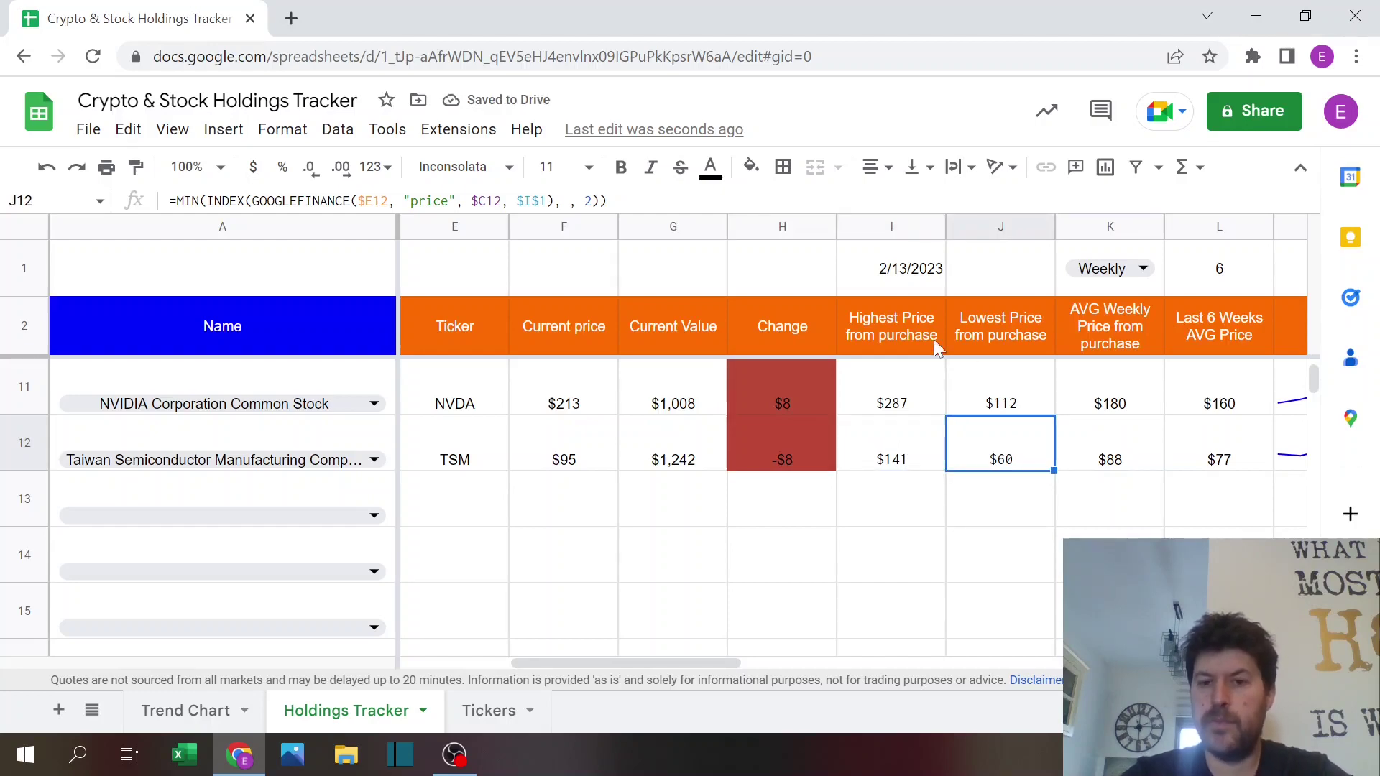
click(912, 325)
key(Return)
key(Return)
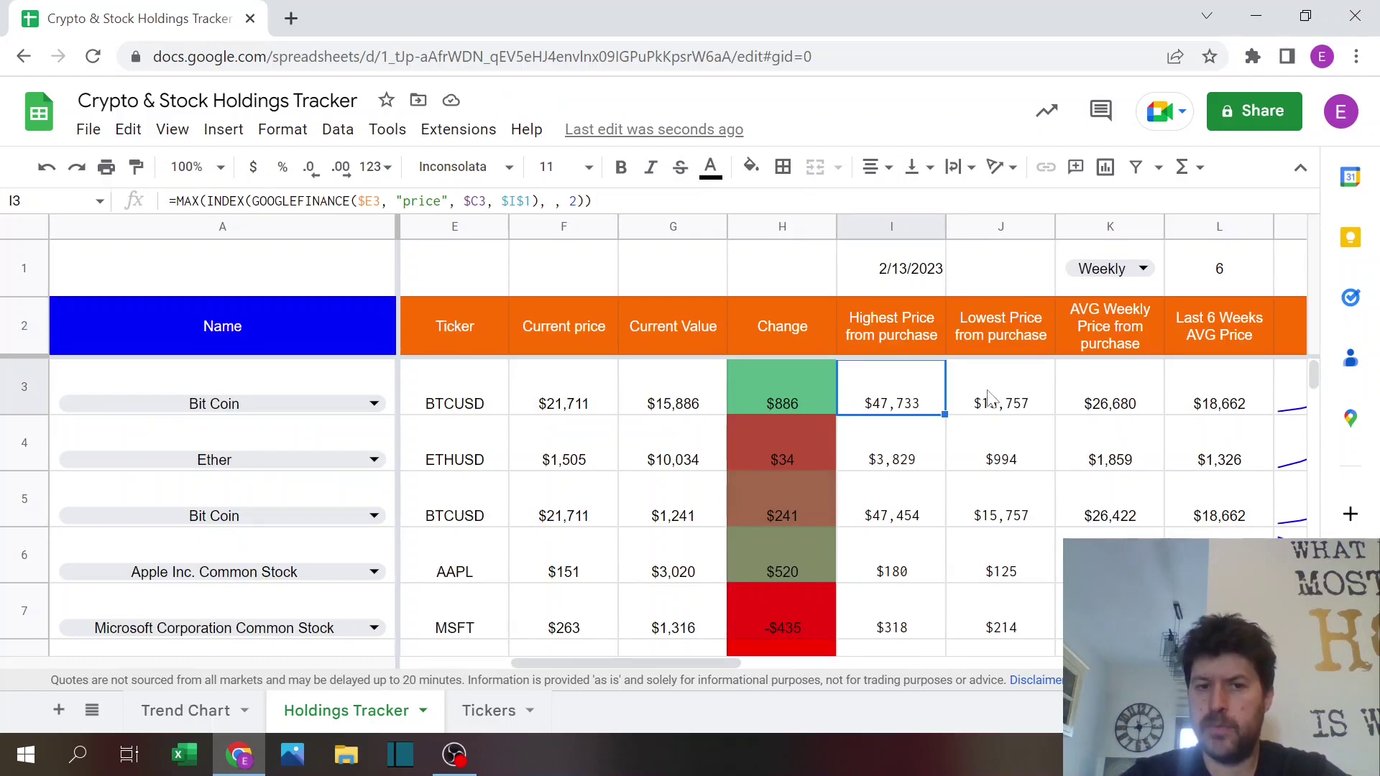
click(930, 288)
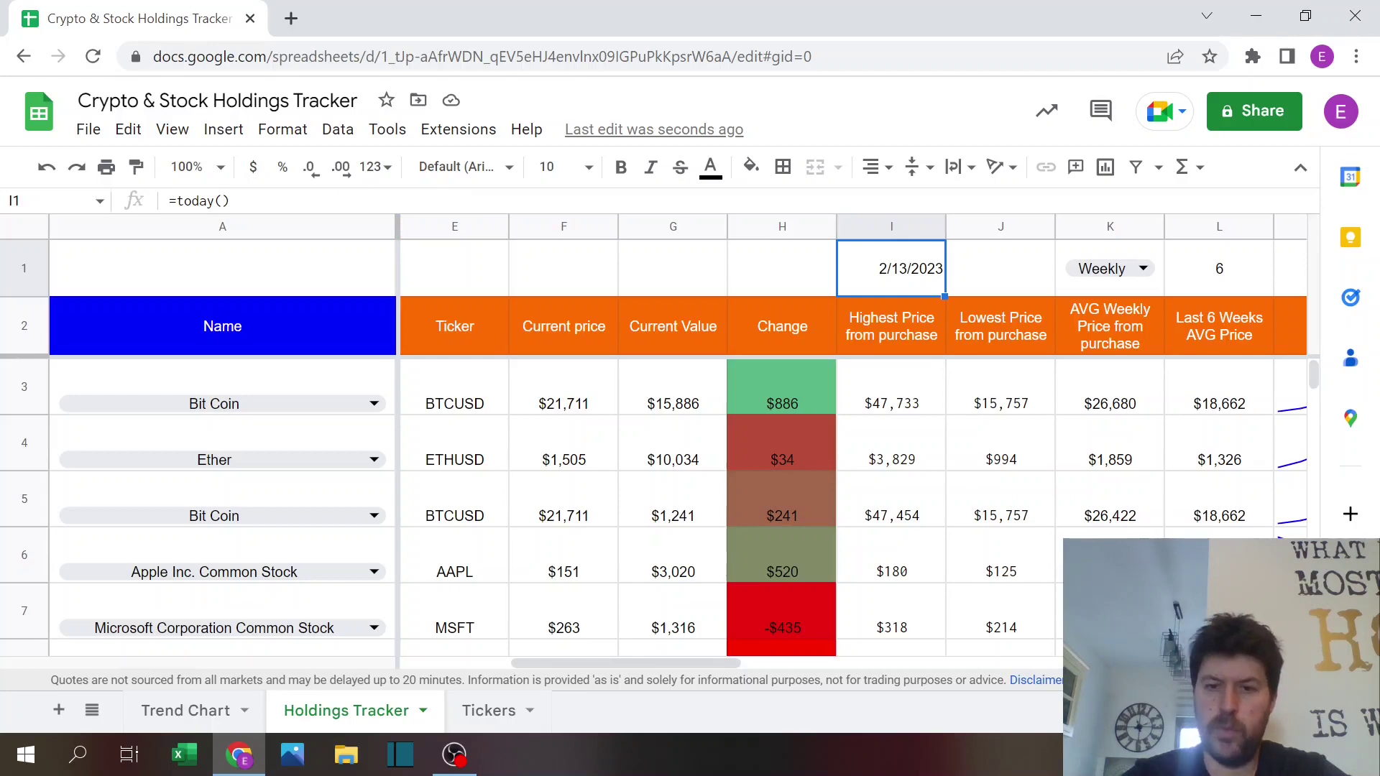
click(895, 392)
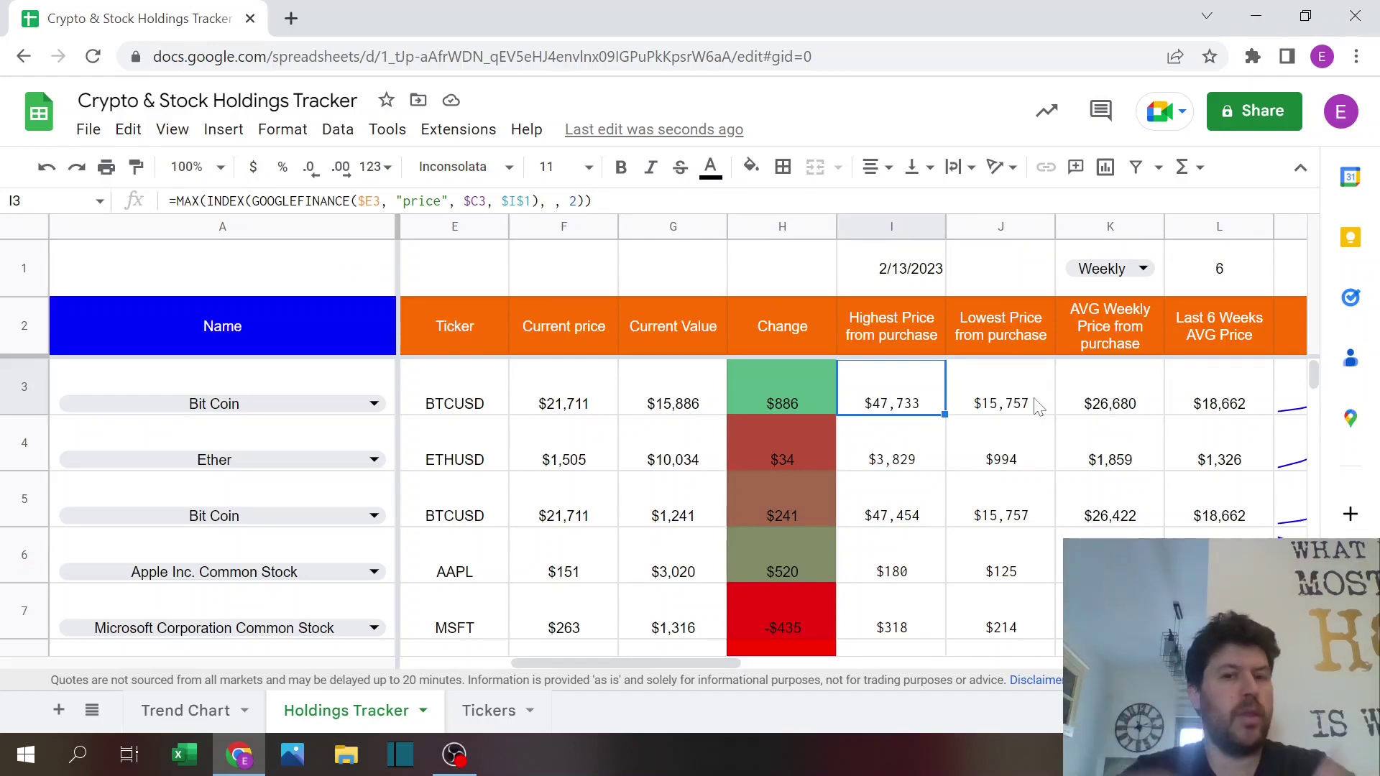
key(Right)
key(Right)
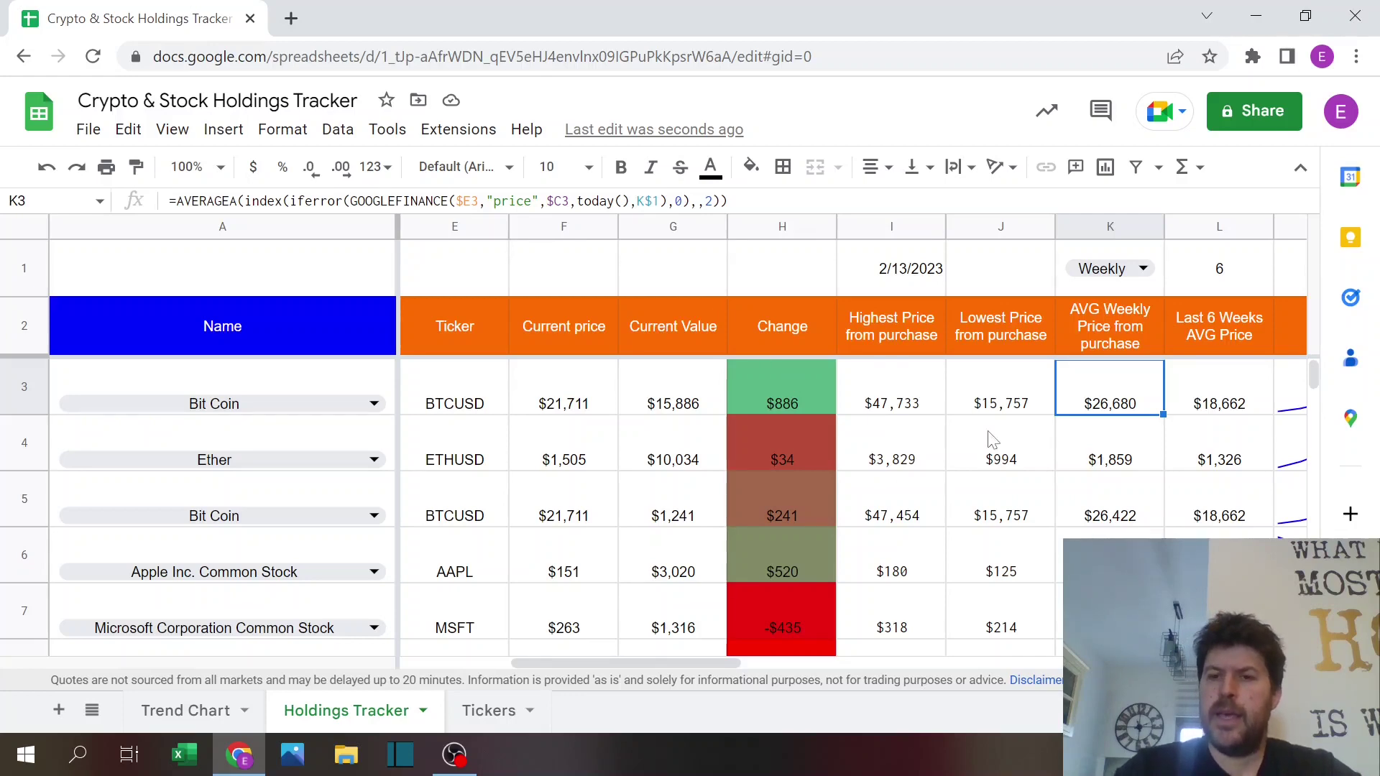
- Switch K1's averaging interval to Daily, then back to Weekly
click(1126, 335)
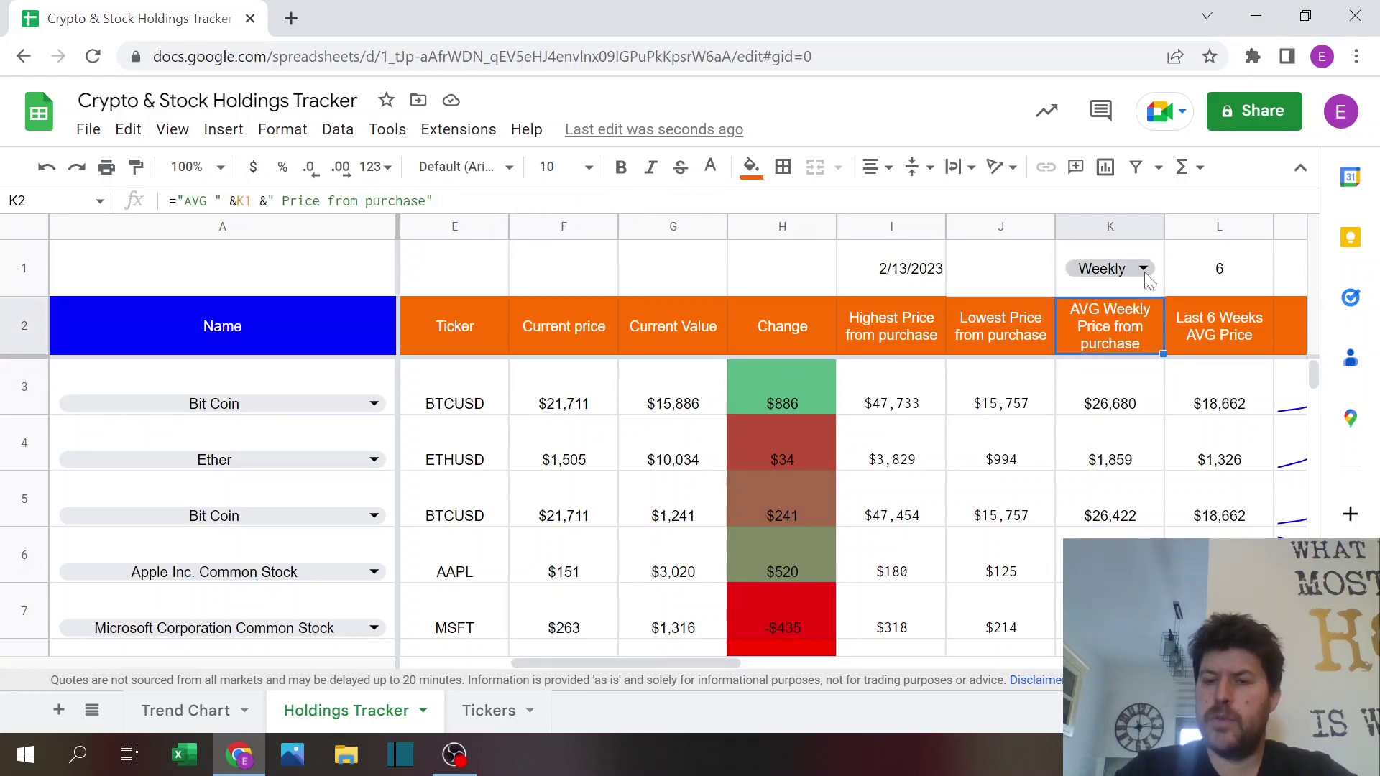
click(1146, 275)
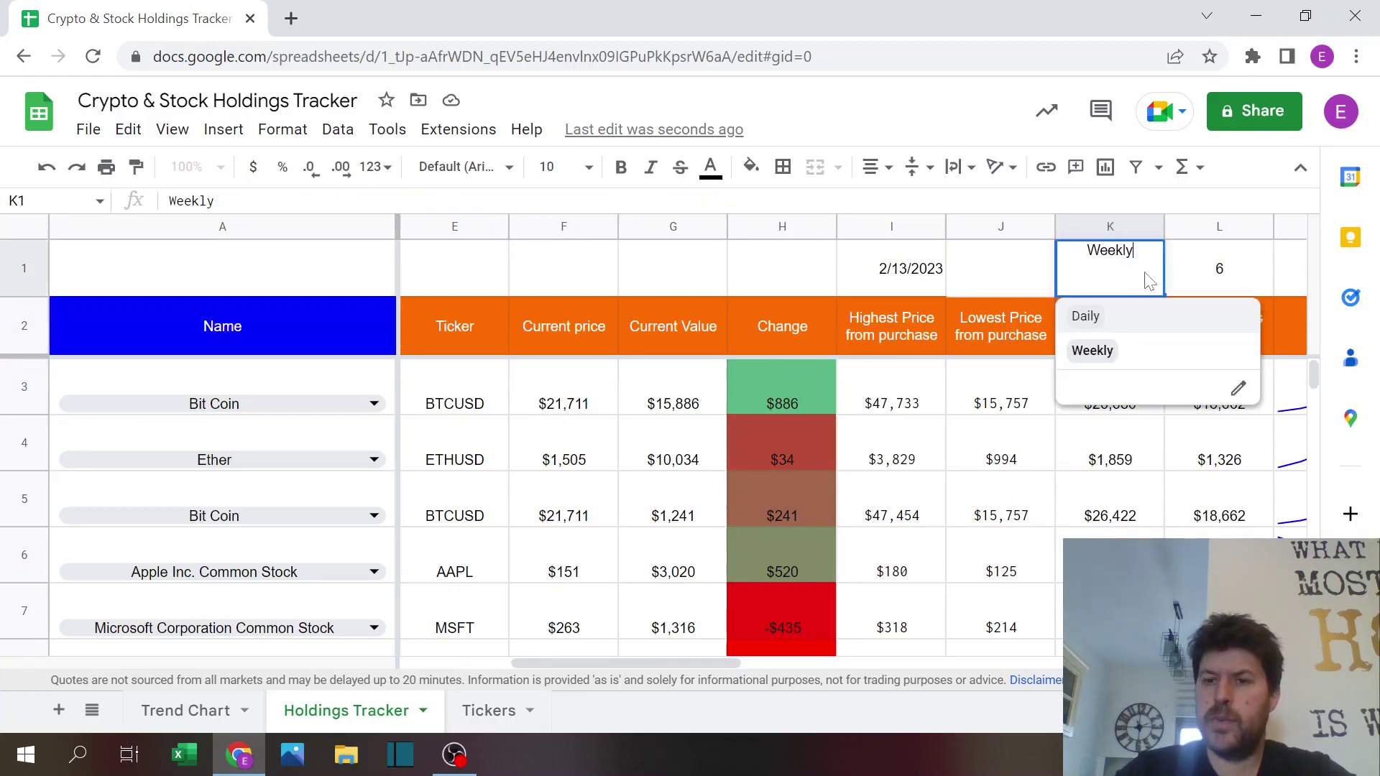
click(1126, 317)
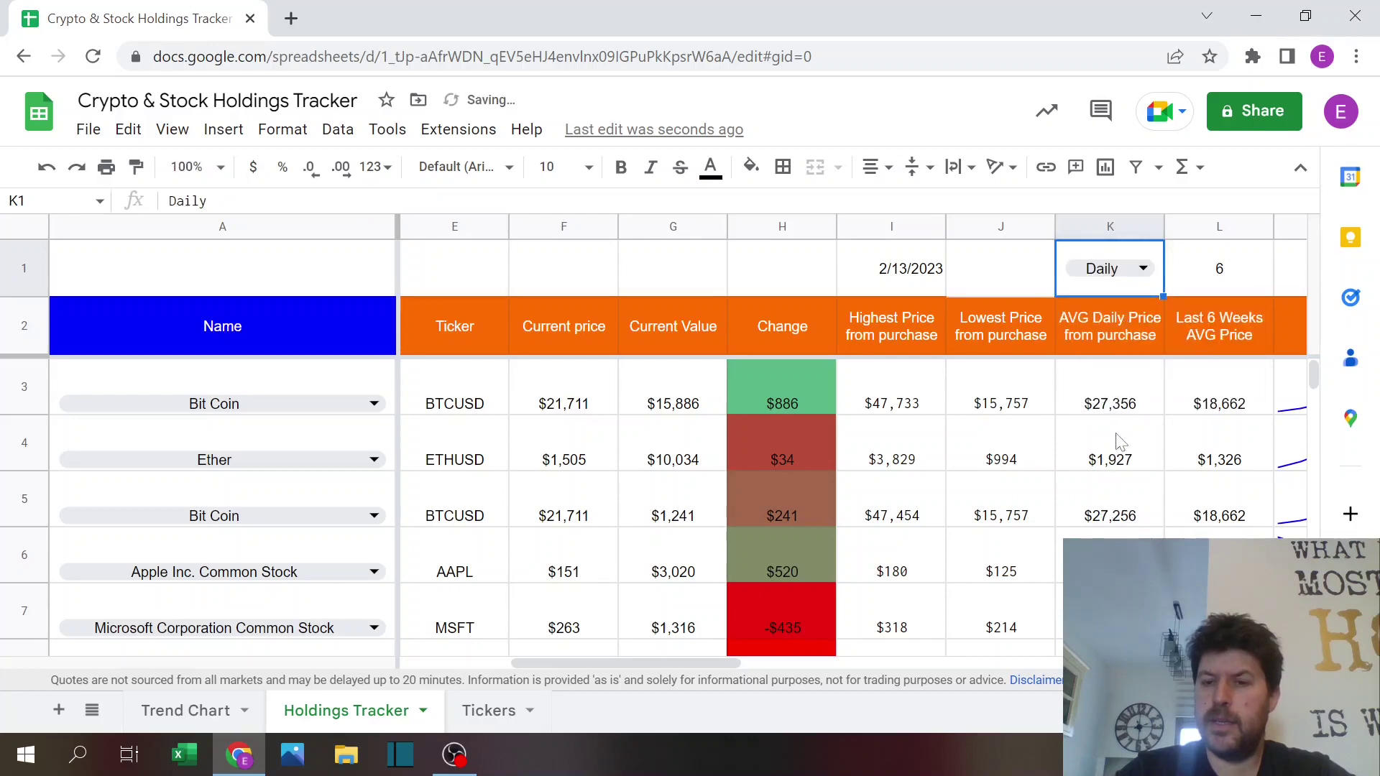
click(1143, 269)
click(1104, 350)
- Open Bit Coin's $26,680 weekly average formula in K3 for editing
mouse_move(1133, 382)
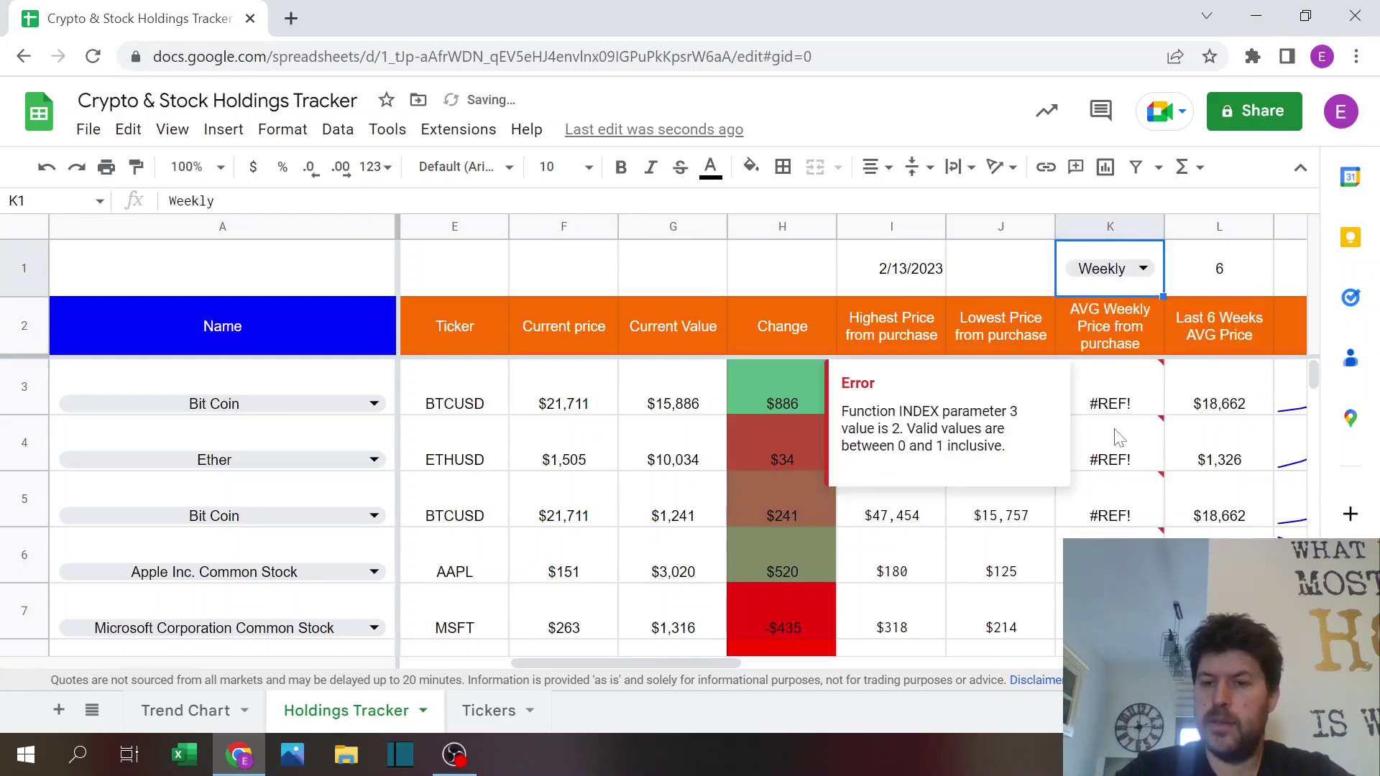
click(1122, 391)
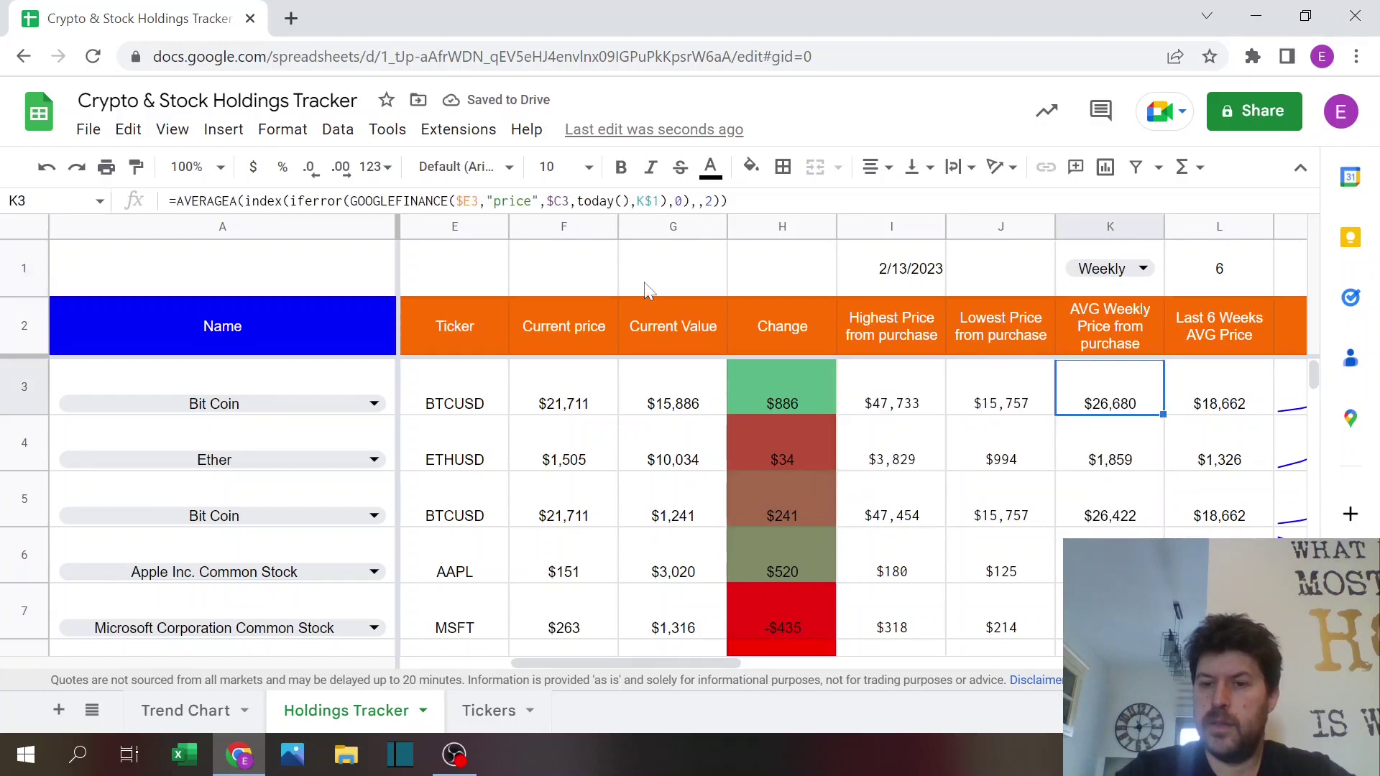
click(653, 200)
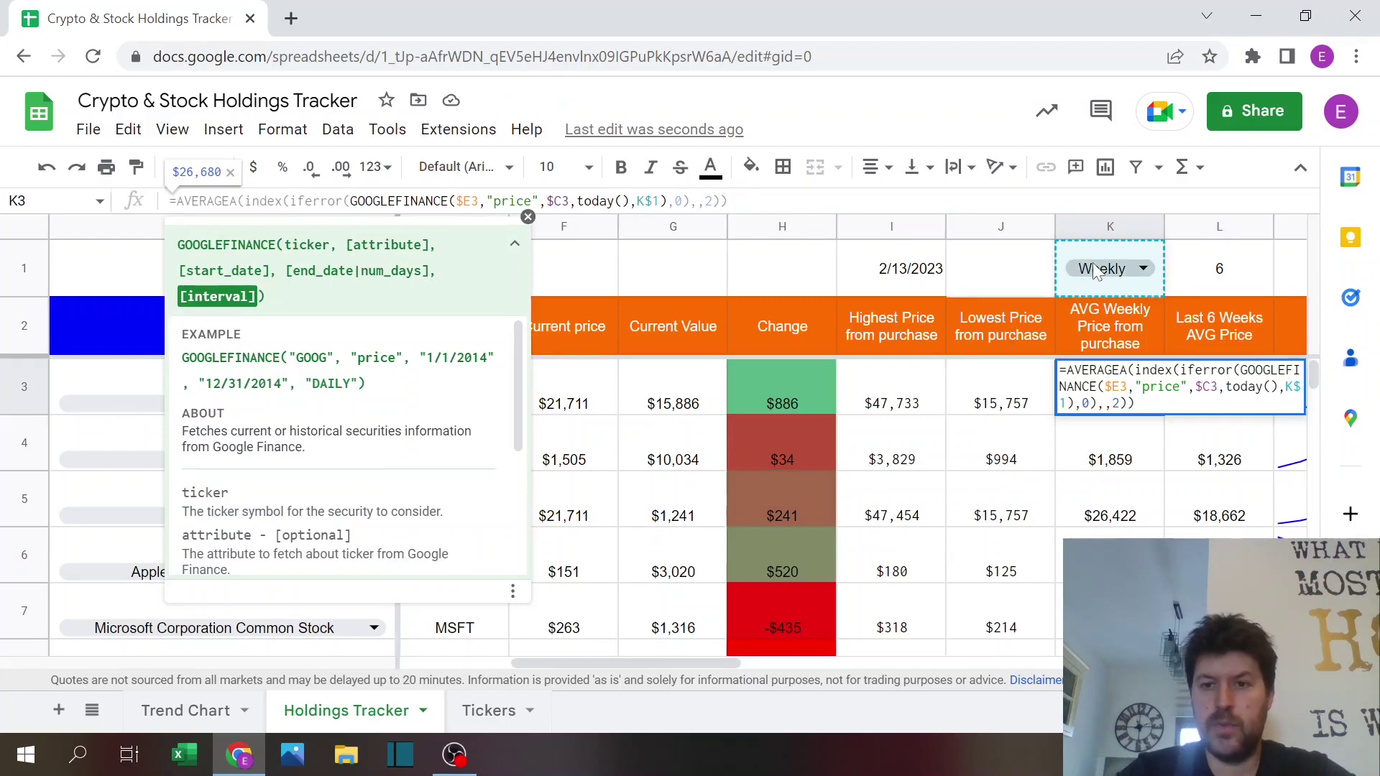
key(Escape)
click(480, 712)
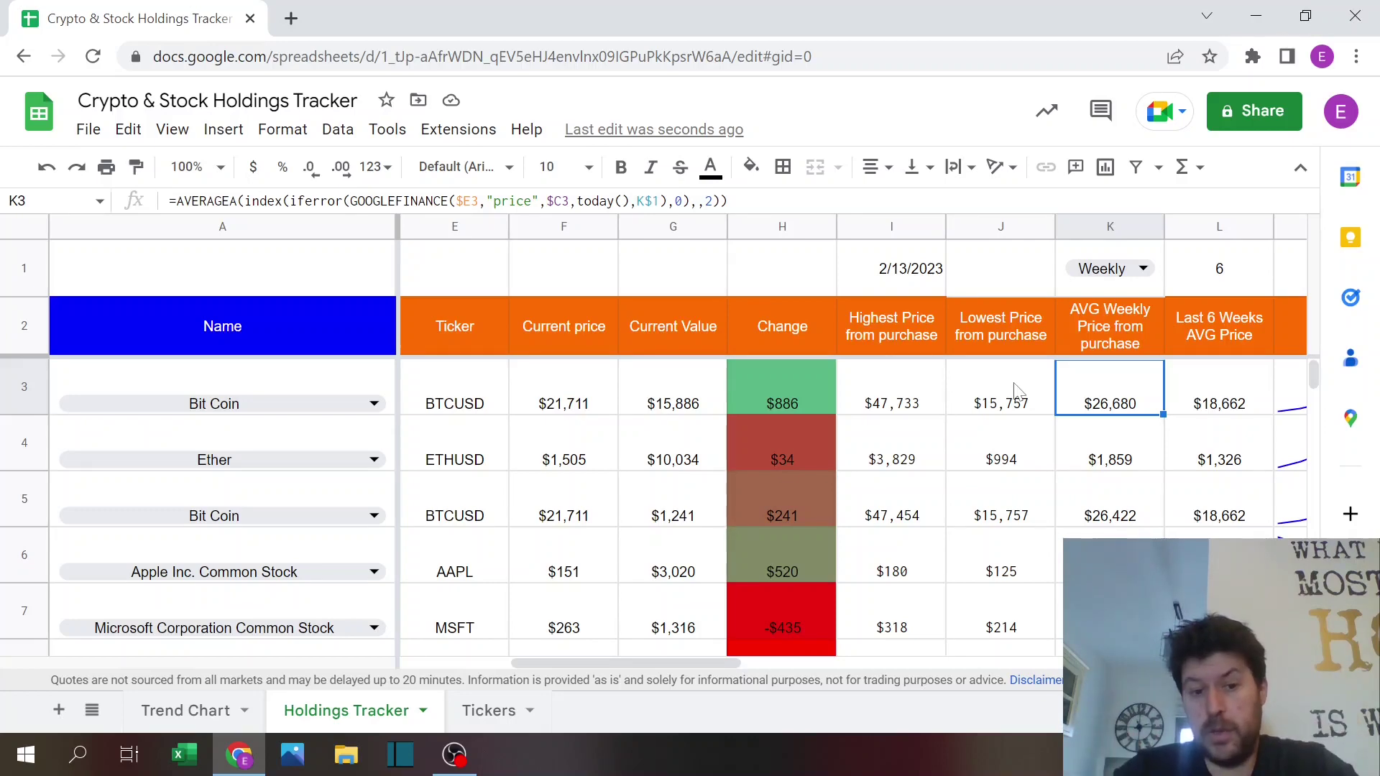
key(Right)
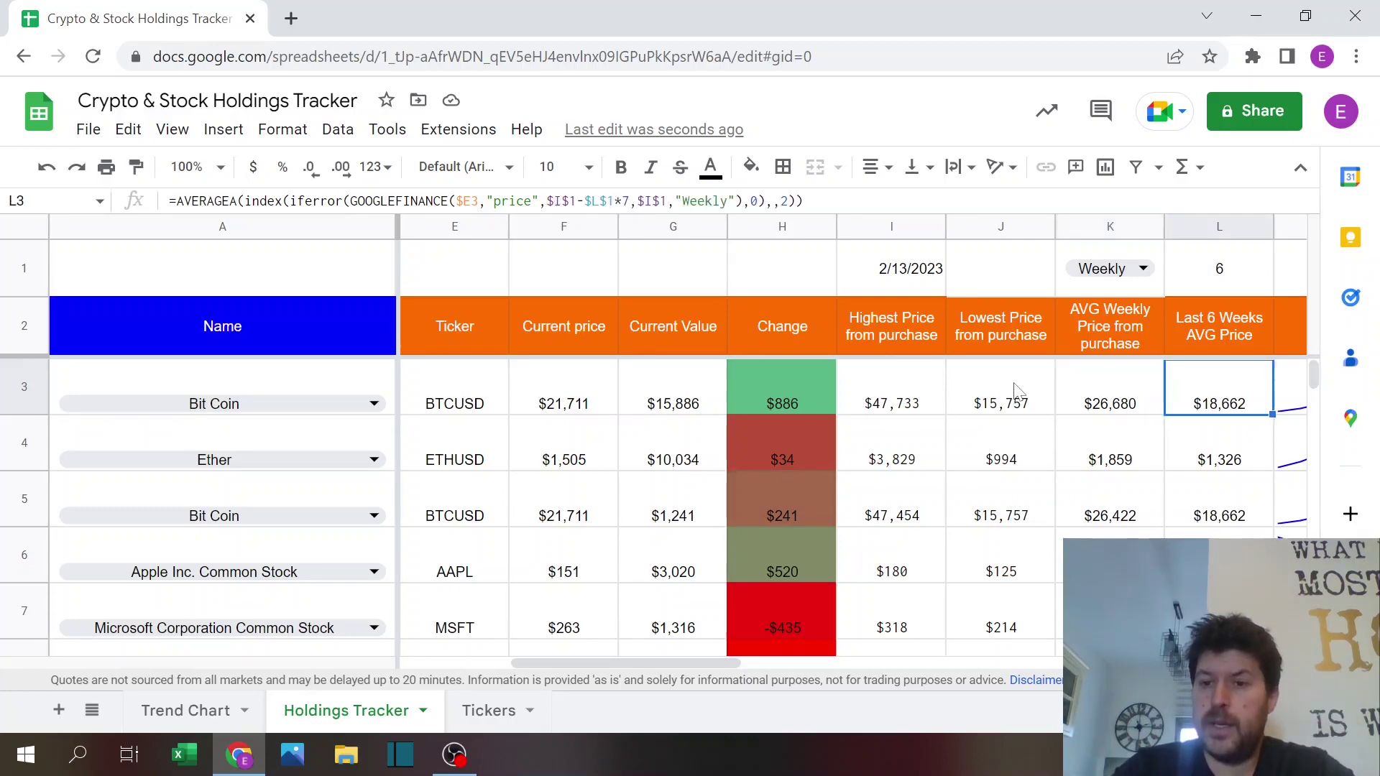
key(Right)
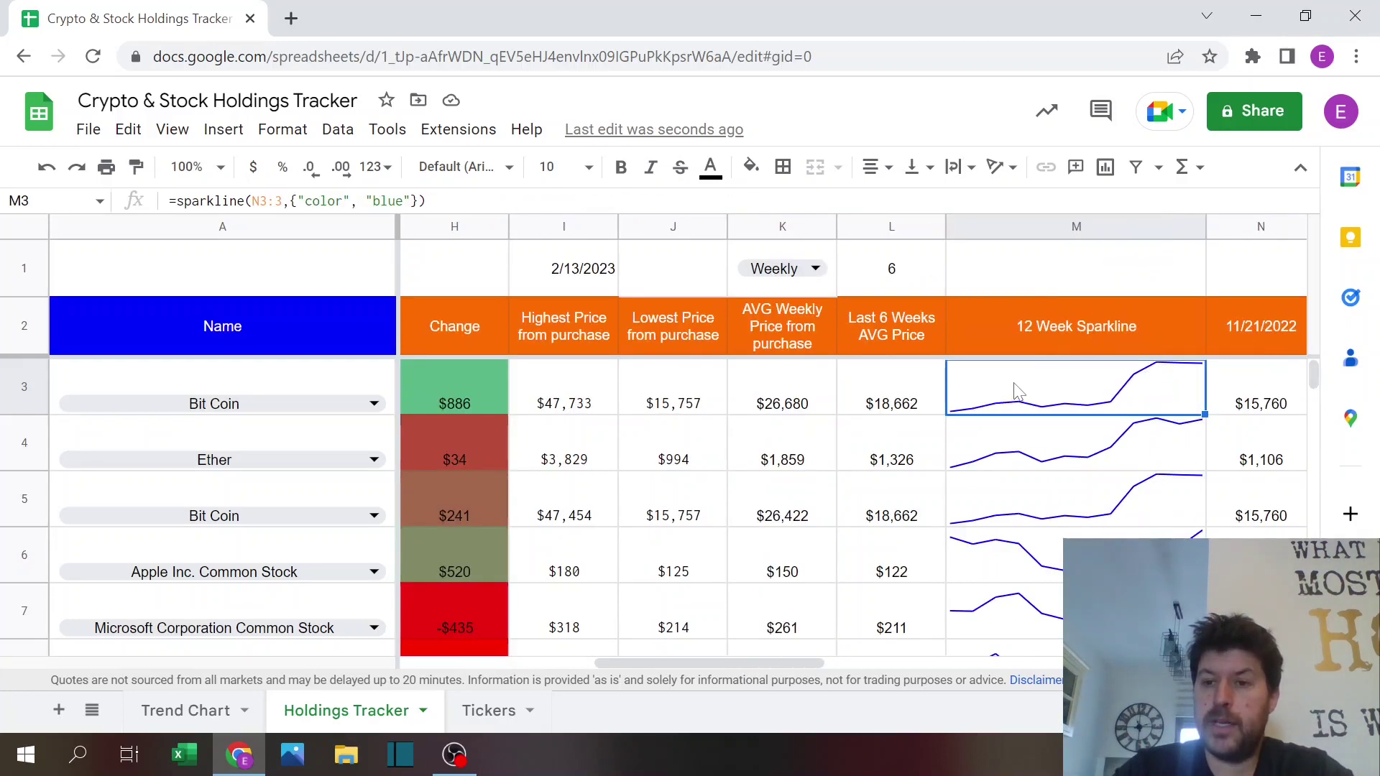
key(Left)
click(892, 269)
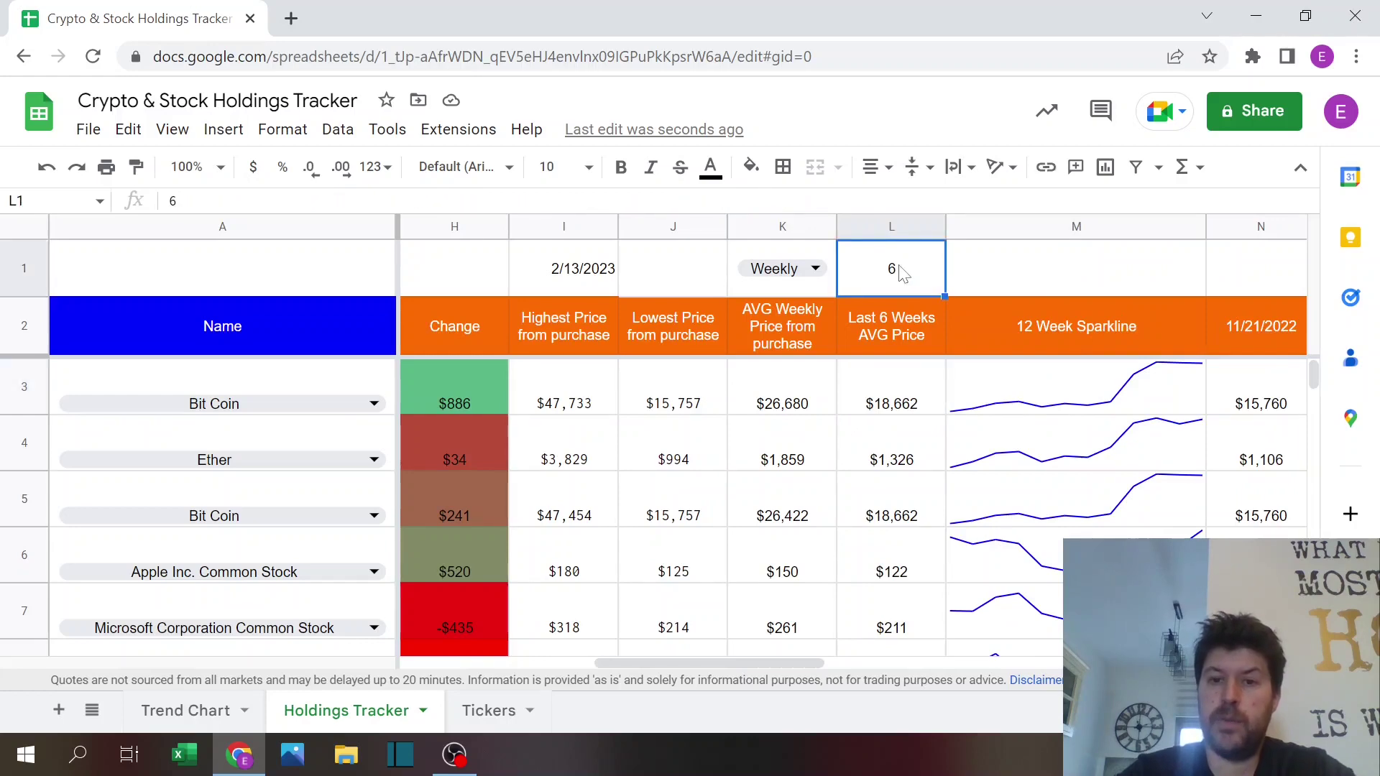
text(12)
key(Return)
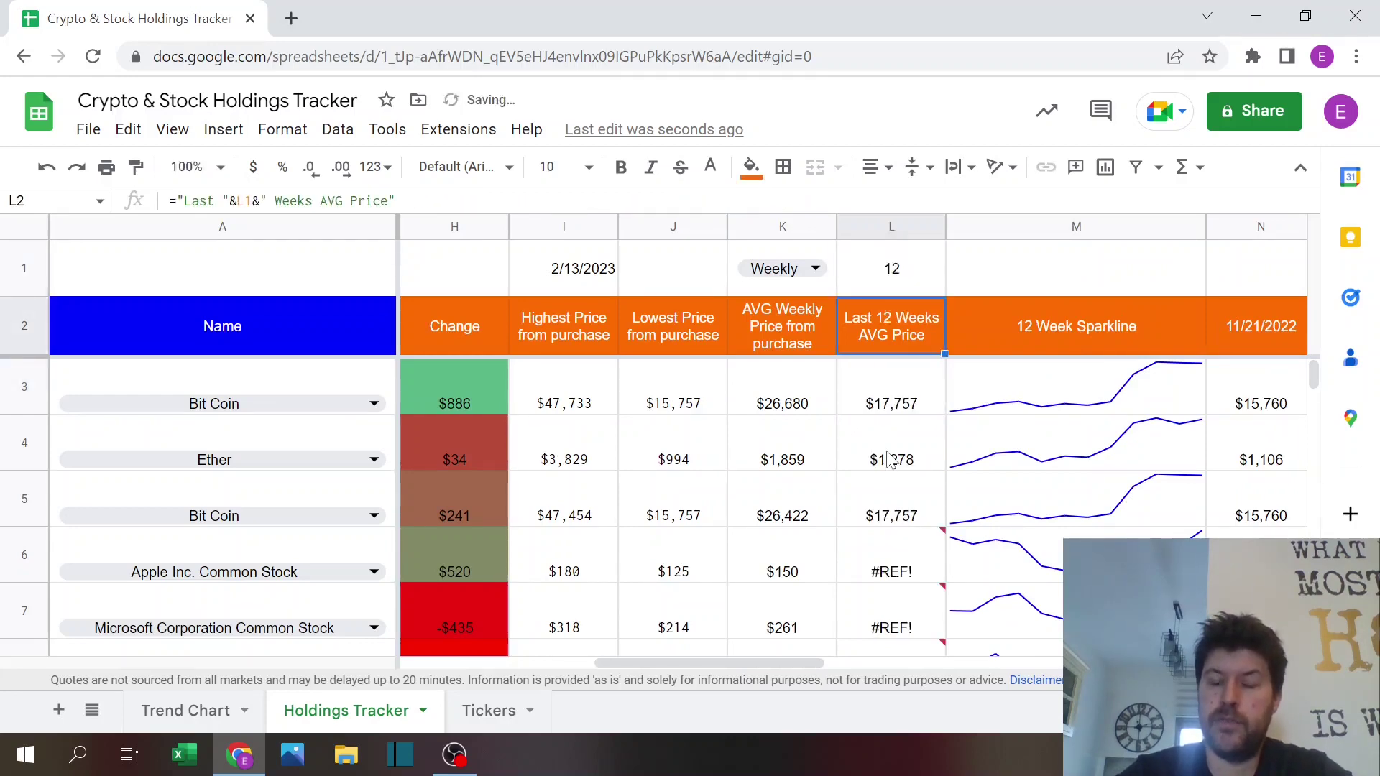
click(891, 399)
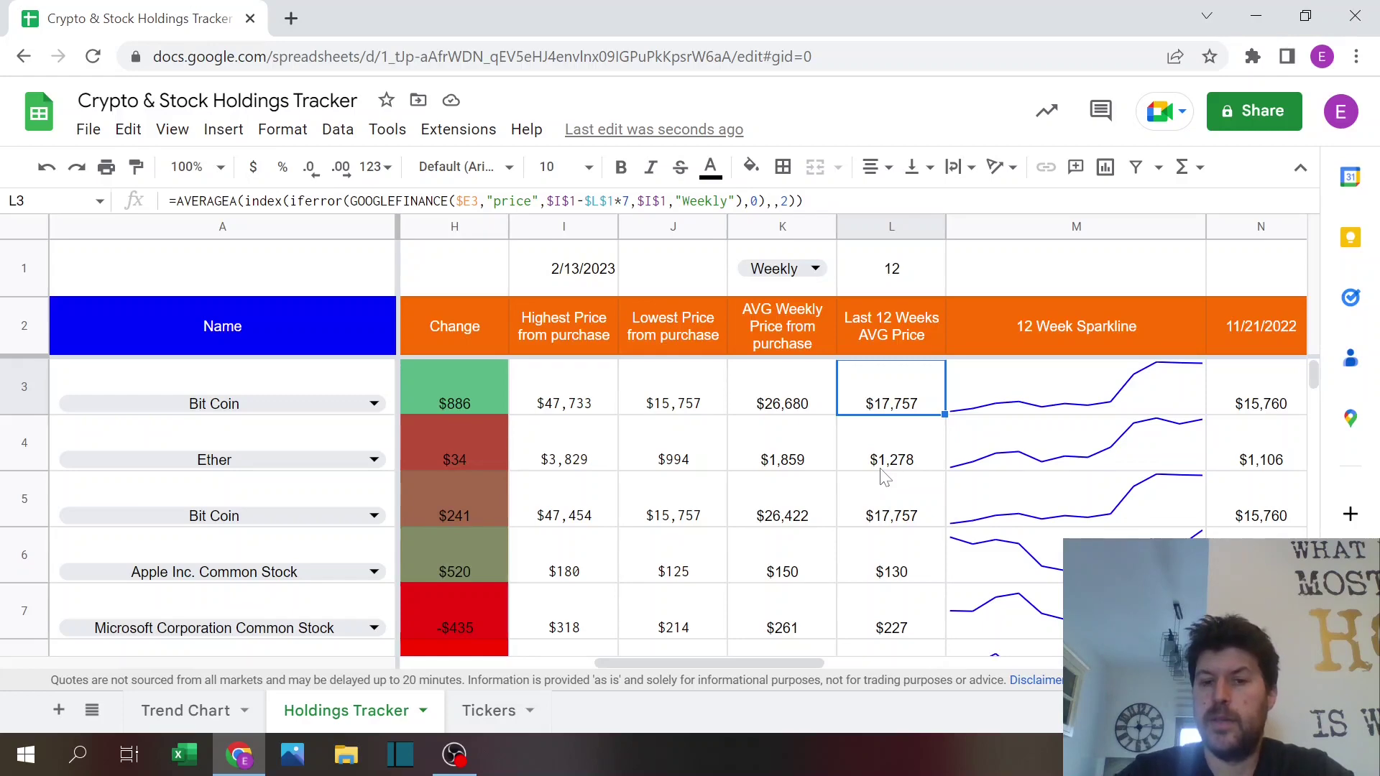
click(857, 245)
text(6)
key(Return)
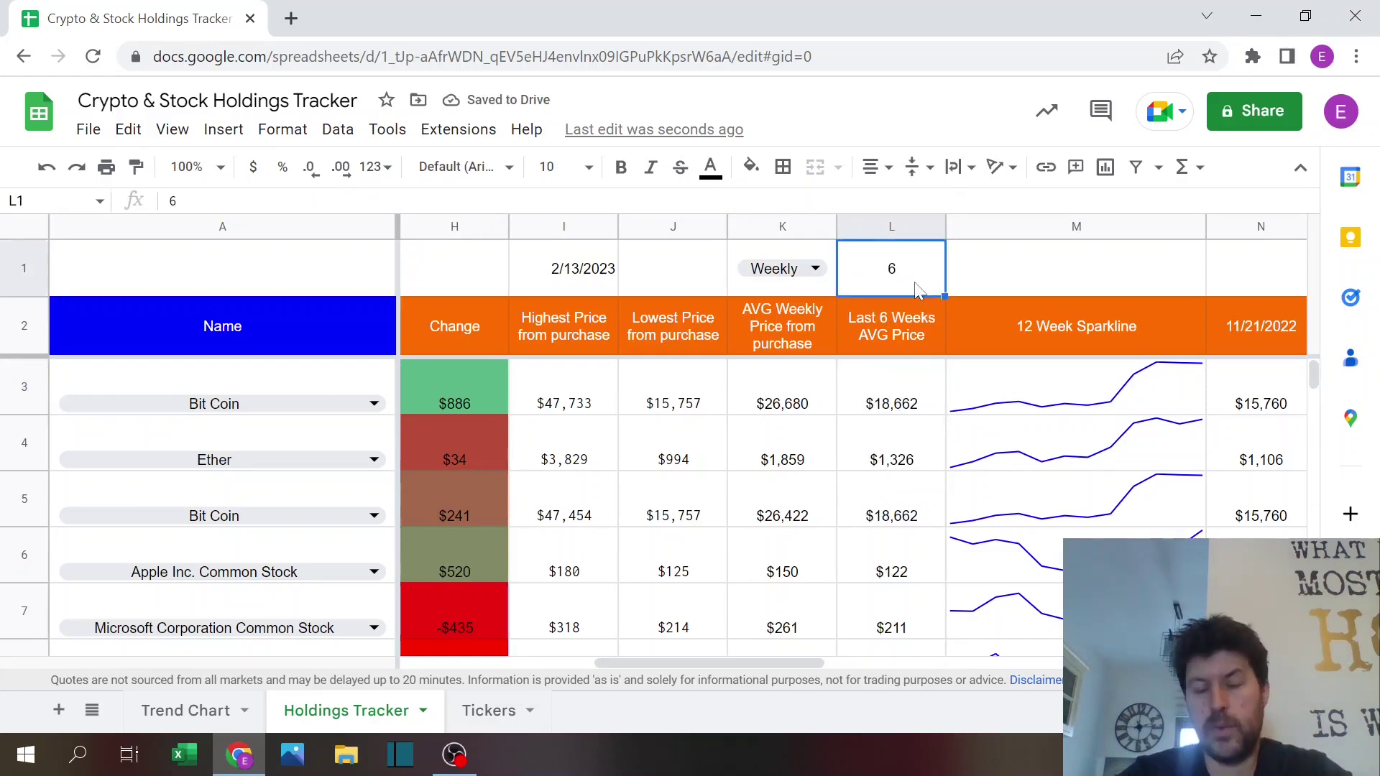
click(903, 333)
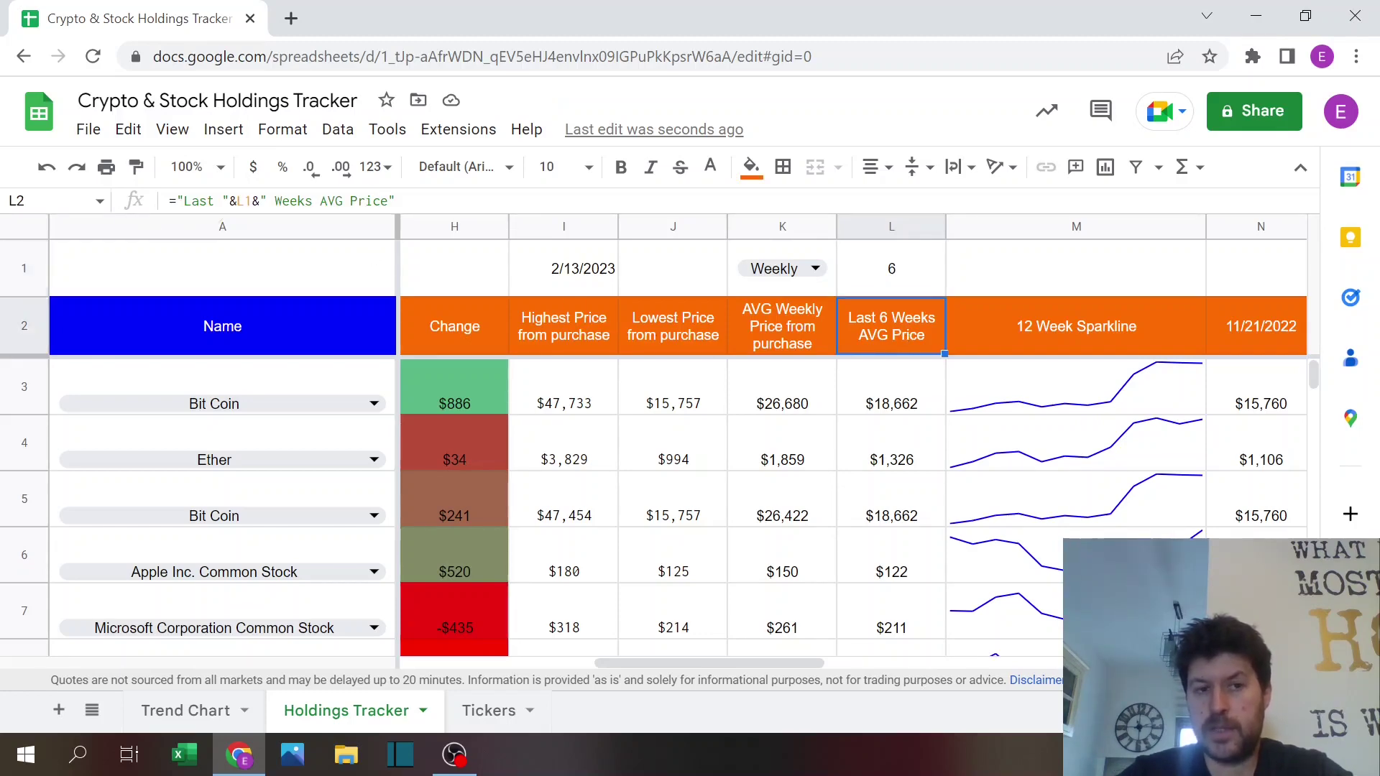
double_click(903, 333)
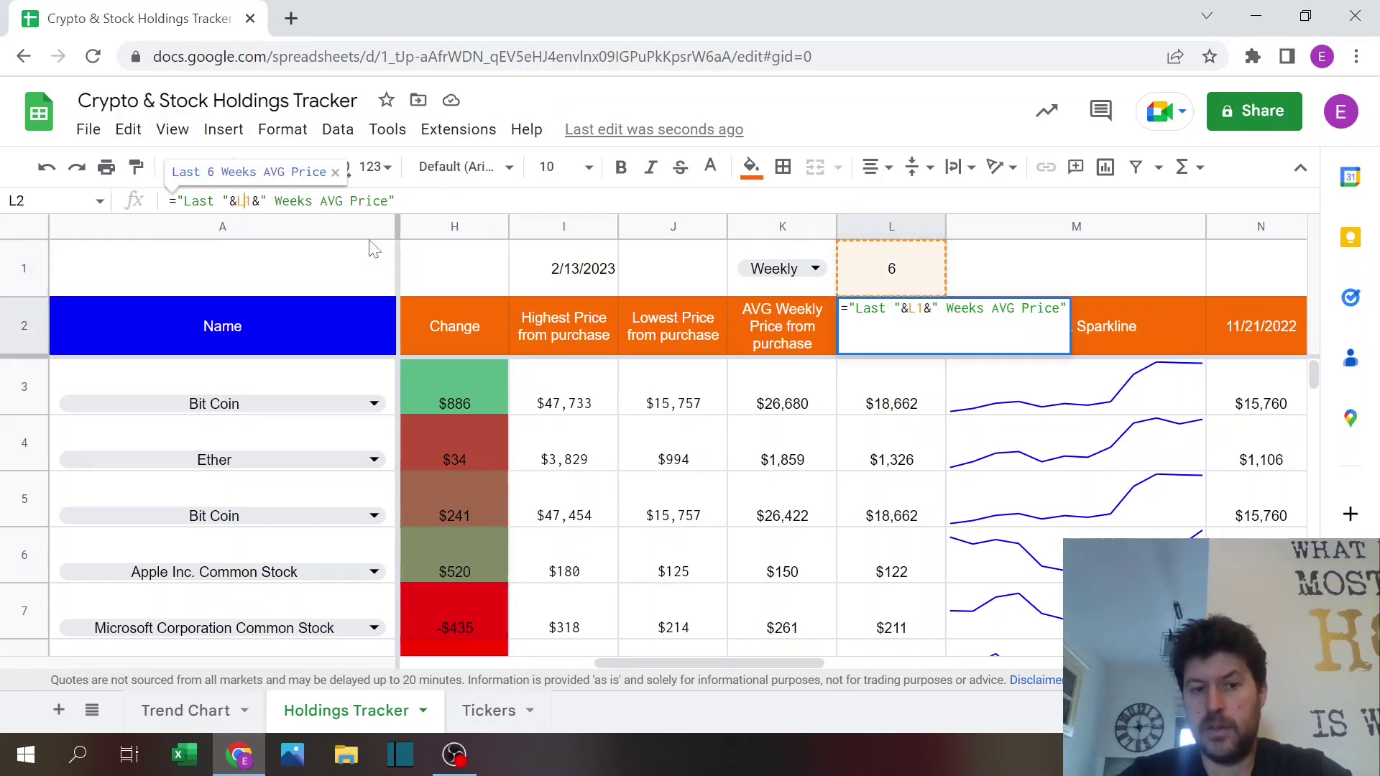
key(Escape)
key(Left)
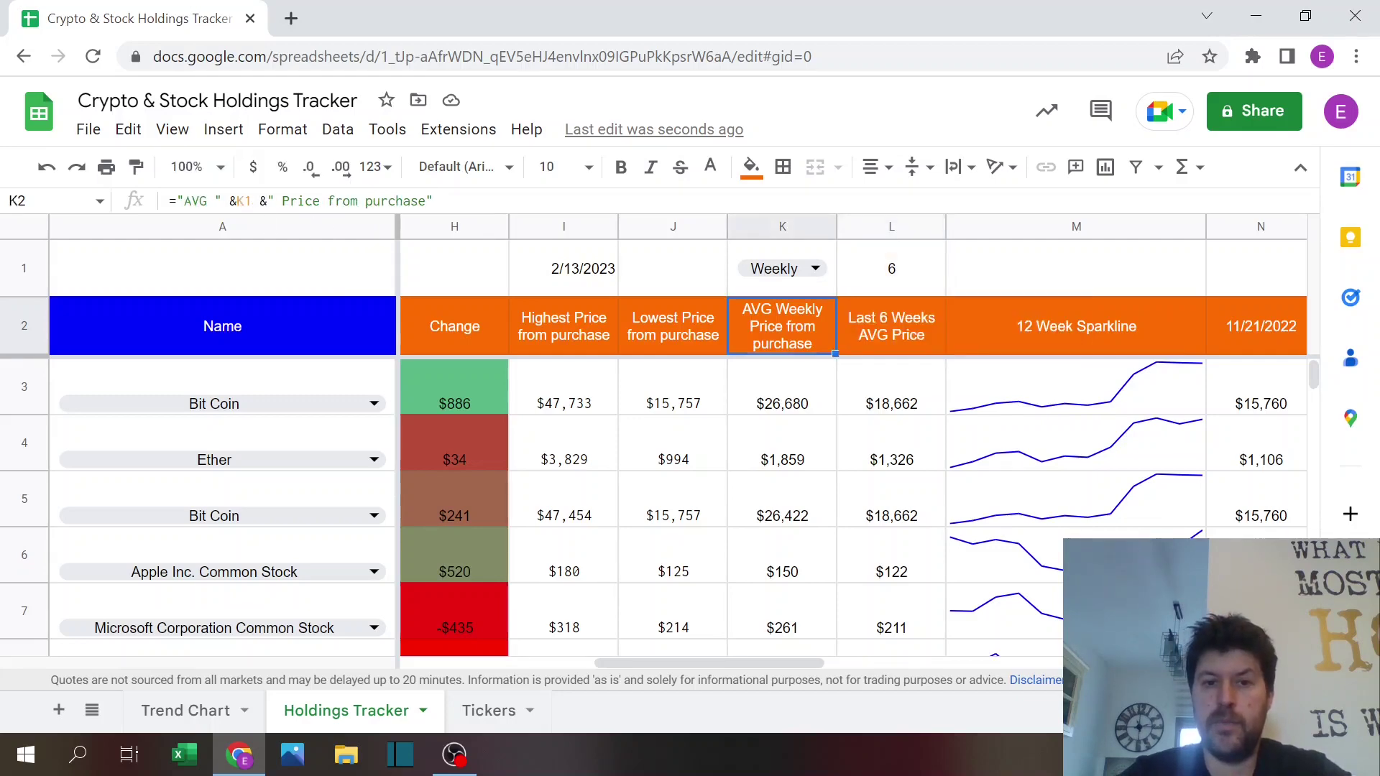
click(994, 325)
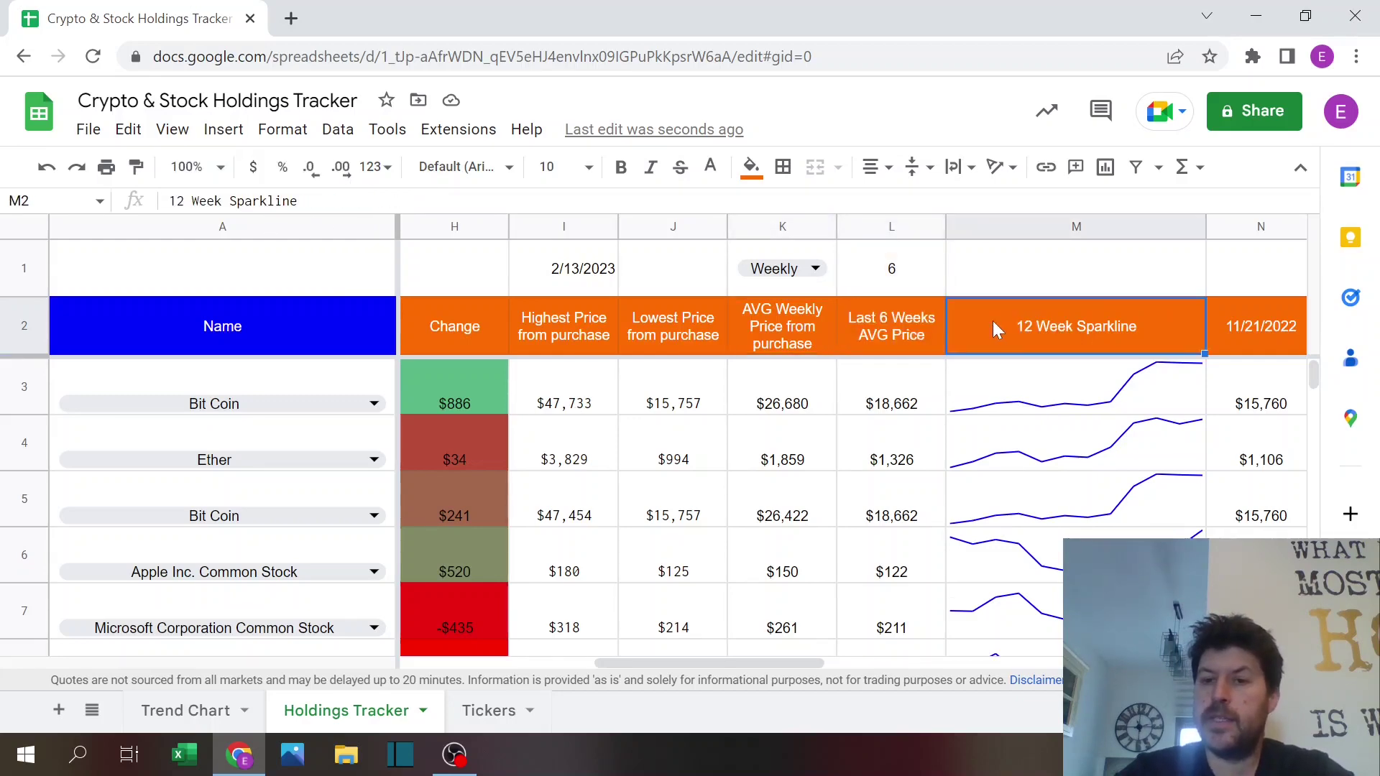
click(1004, 393)
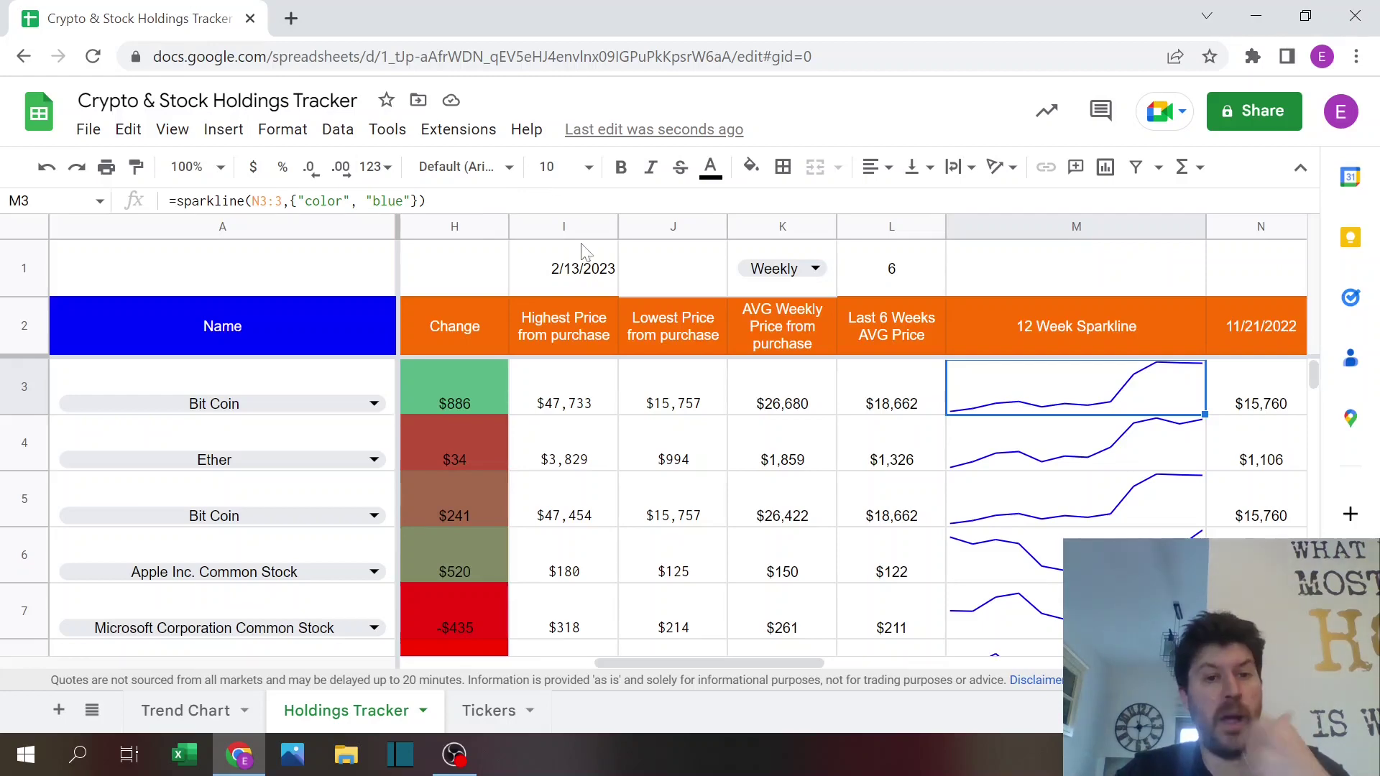
- Check M3's sparkline range against the weekly prices N3:T3 and their date headers
double_click(1172, 406)
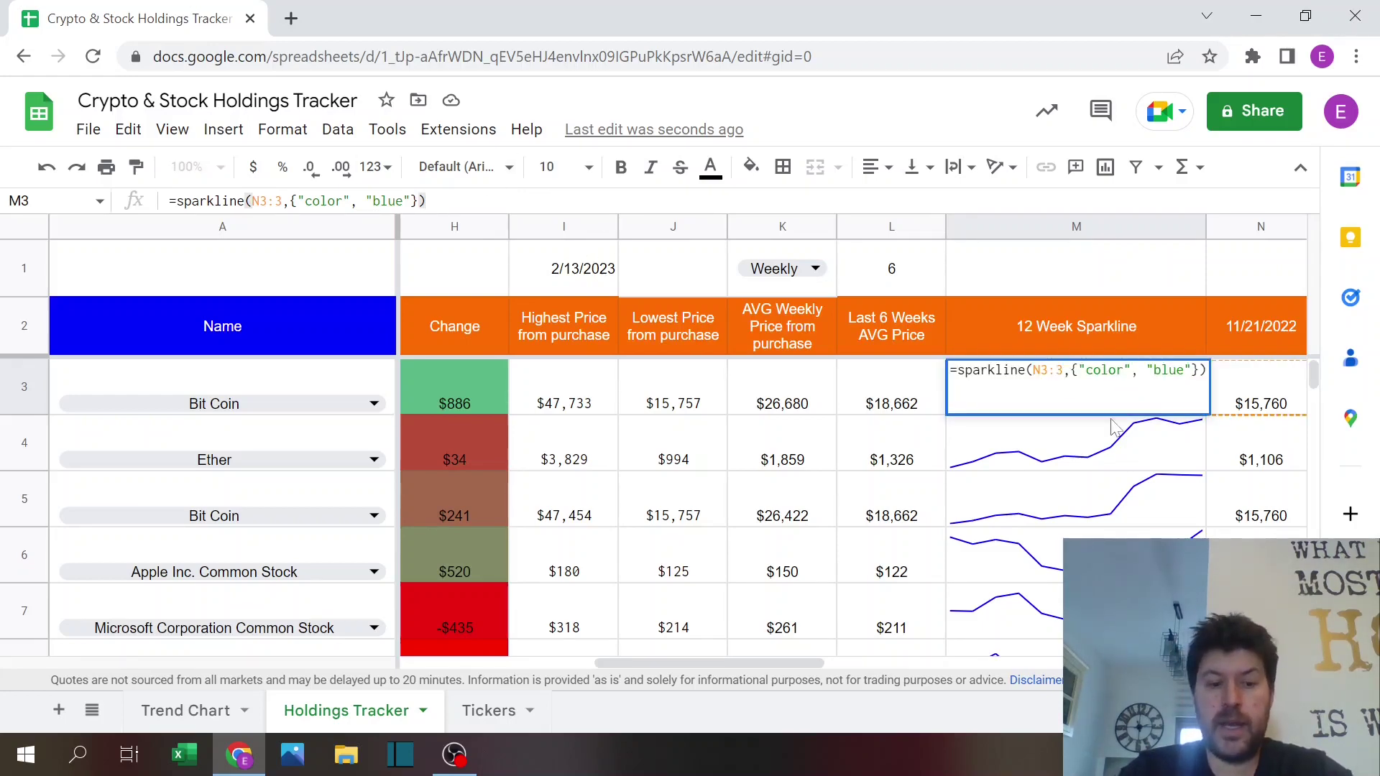
key(Tab)
key(Tab)
key(Tab)
key(Tab)
key(Tab)
key(Tab)
key(Tab)
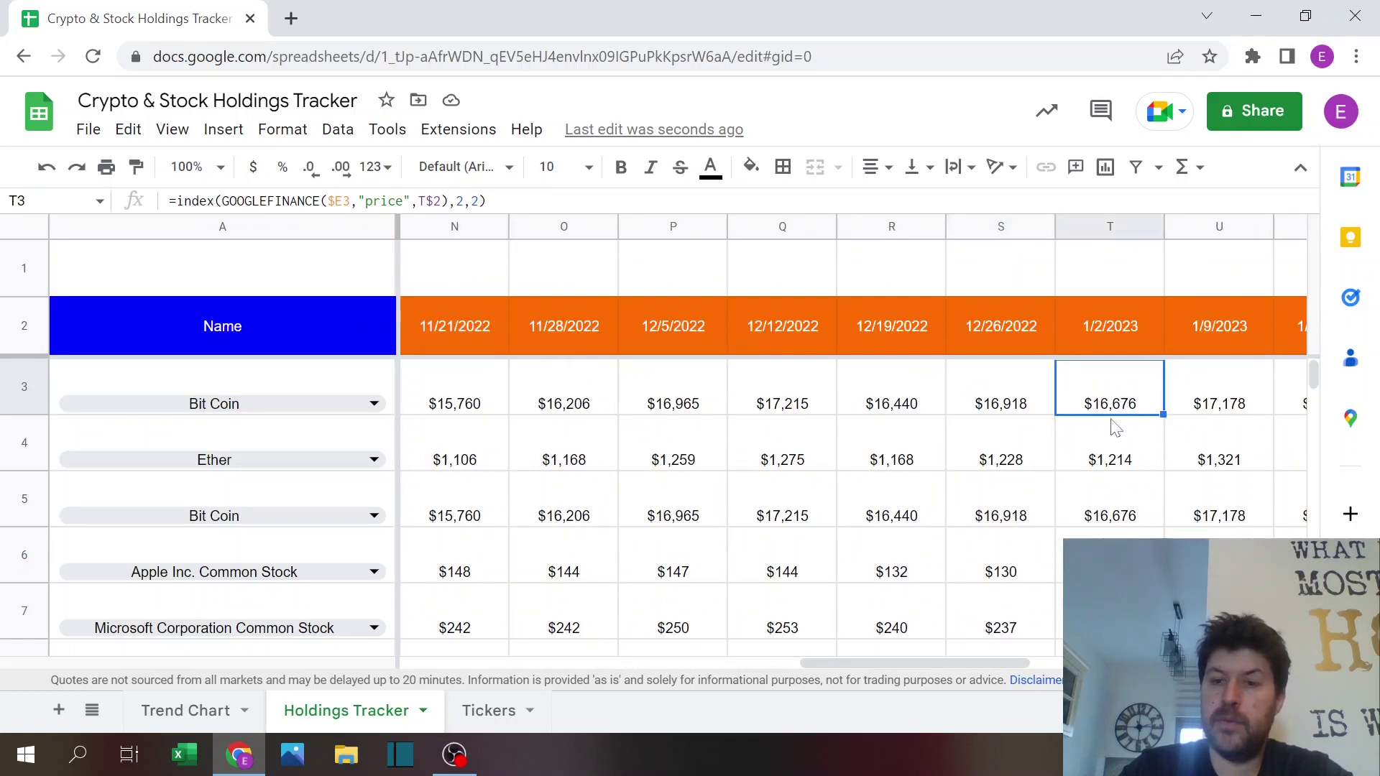
key(Left)
key(Left)
key(Left)
key(Left)
key(Left)
key(Left)
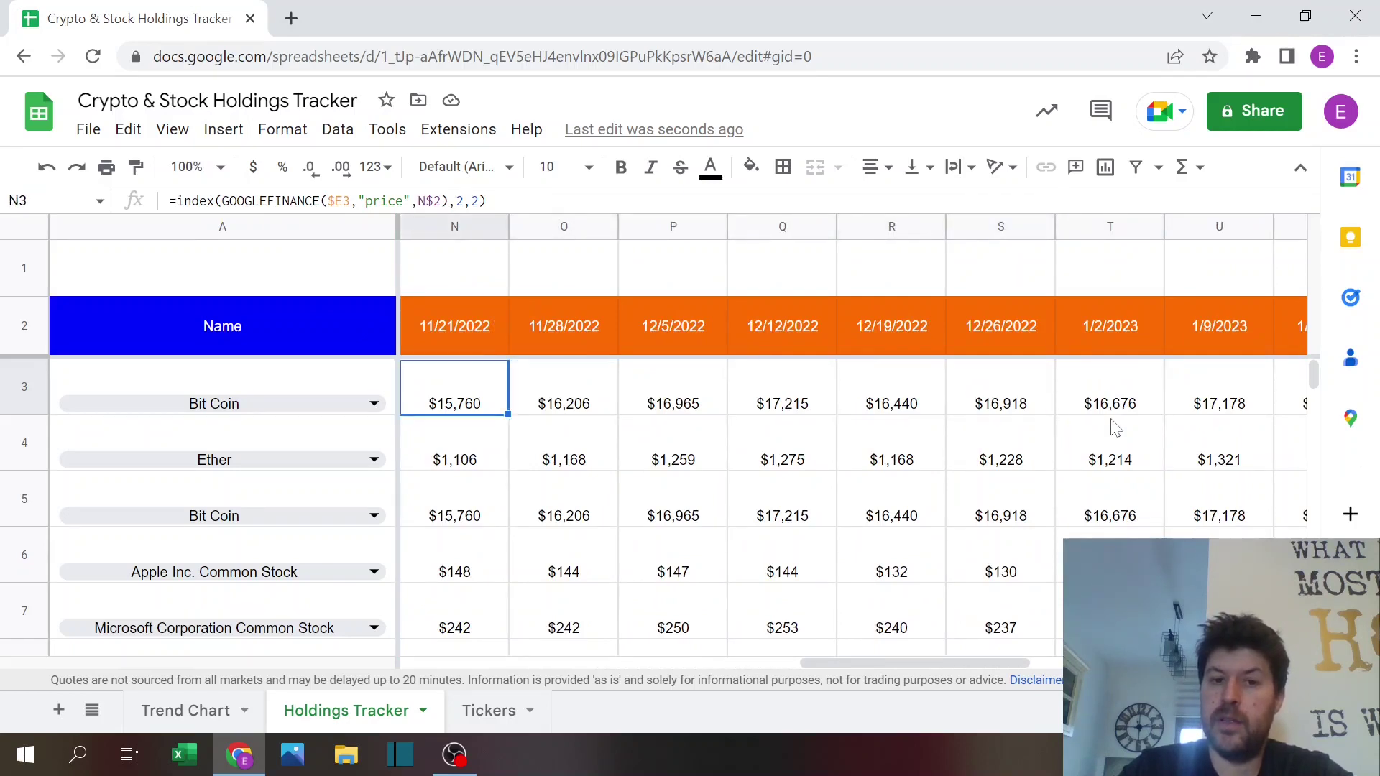
key(Up)
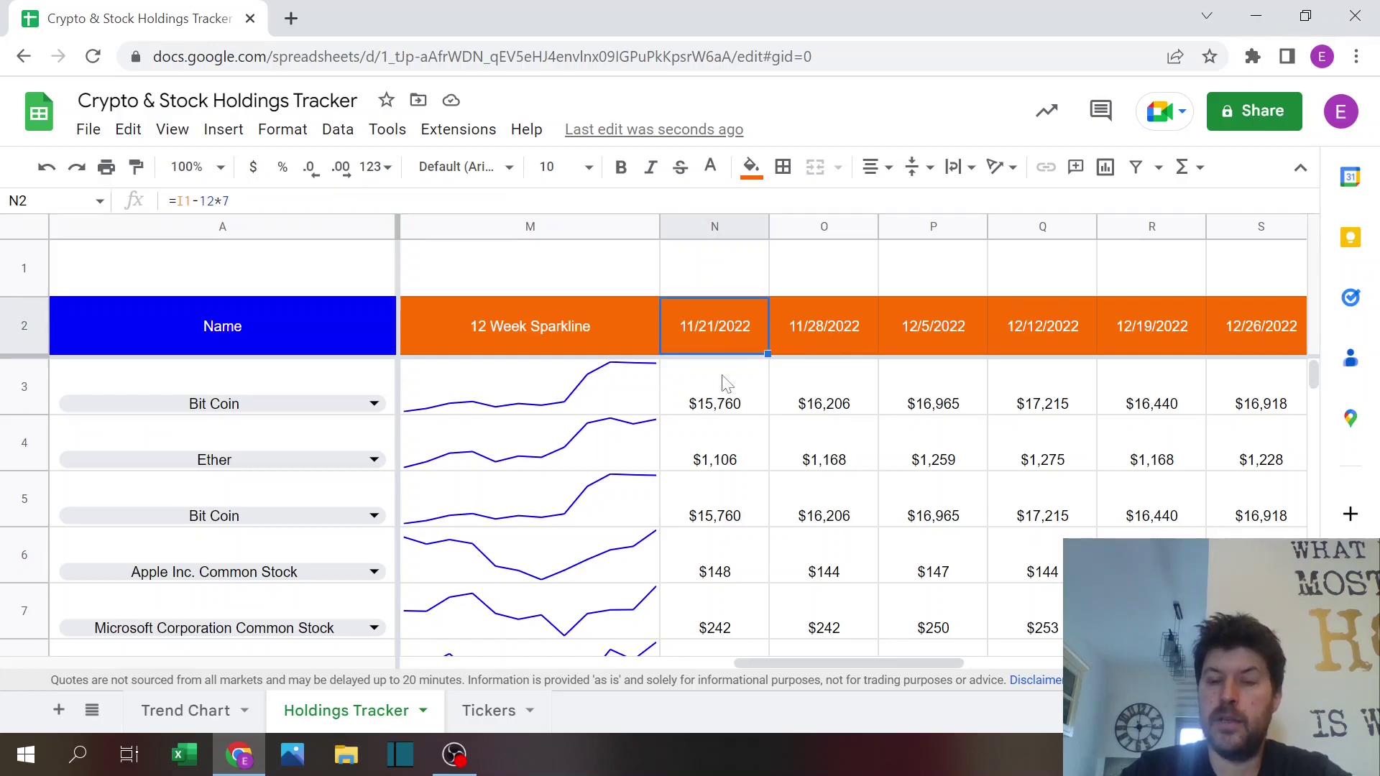
key(Right)
key(Right)
key(Right)
key(Right)
key(Right)
key(Right)
key(Right)
key(Right)
key(Right)
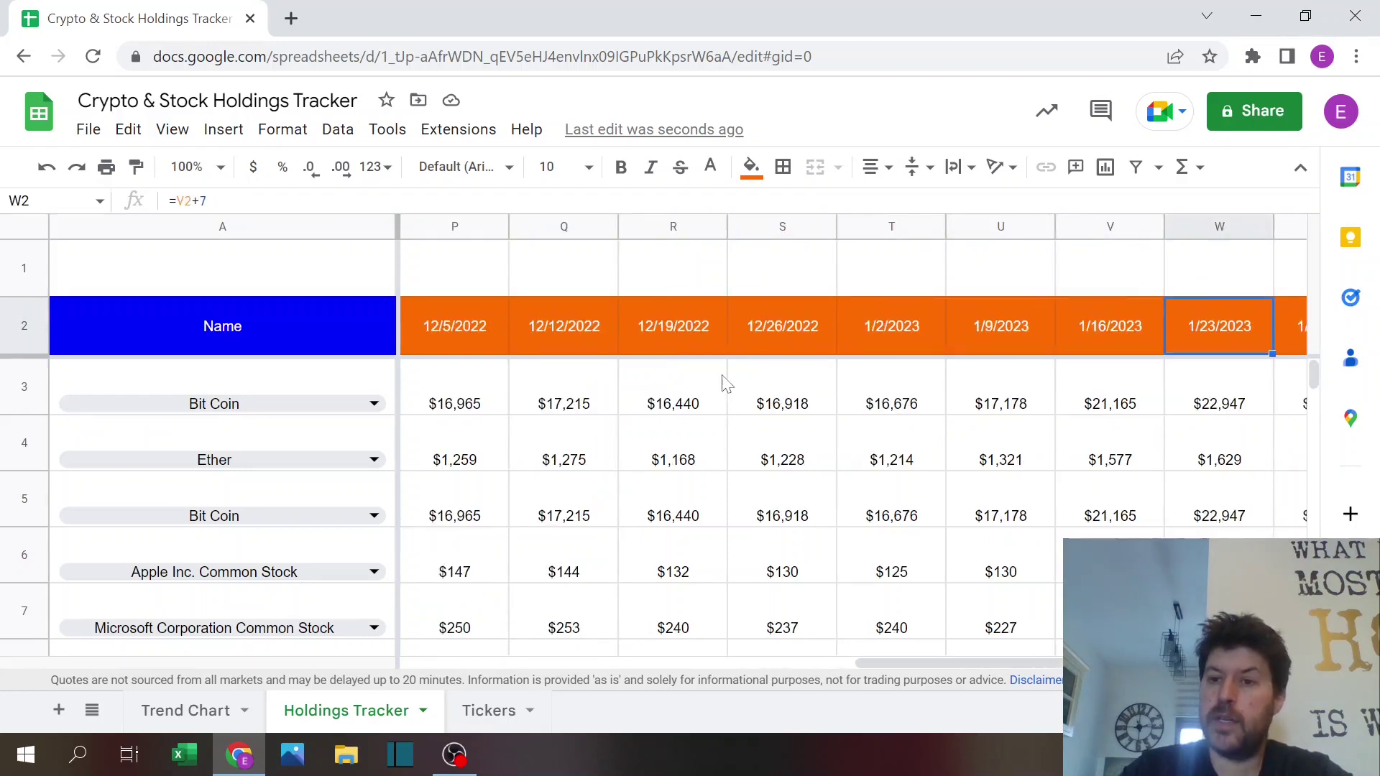
key(Right)
key(Right)
key(Left)
key(Left)
key(Left)
key(Left)
key(Left)
key(Left)
key(Left)
key(Left)
key(Left)
key(Left)
key(Left)
key(Left)
key(Left)
key(Left)
key(Left)
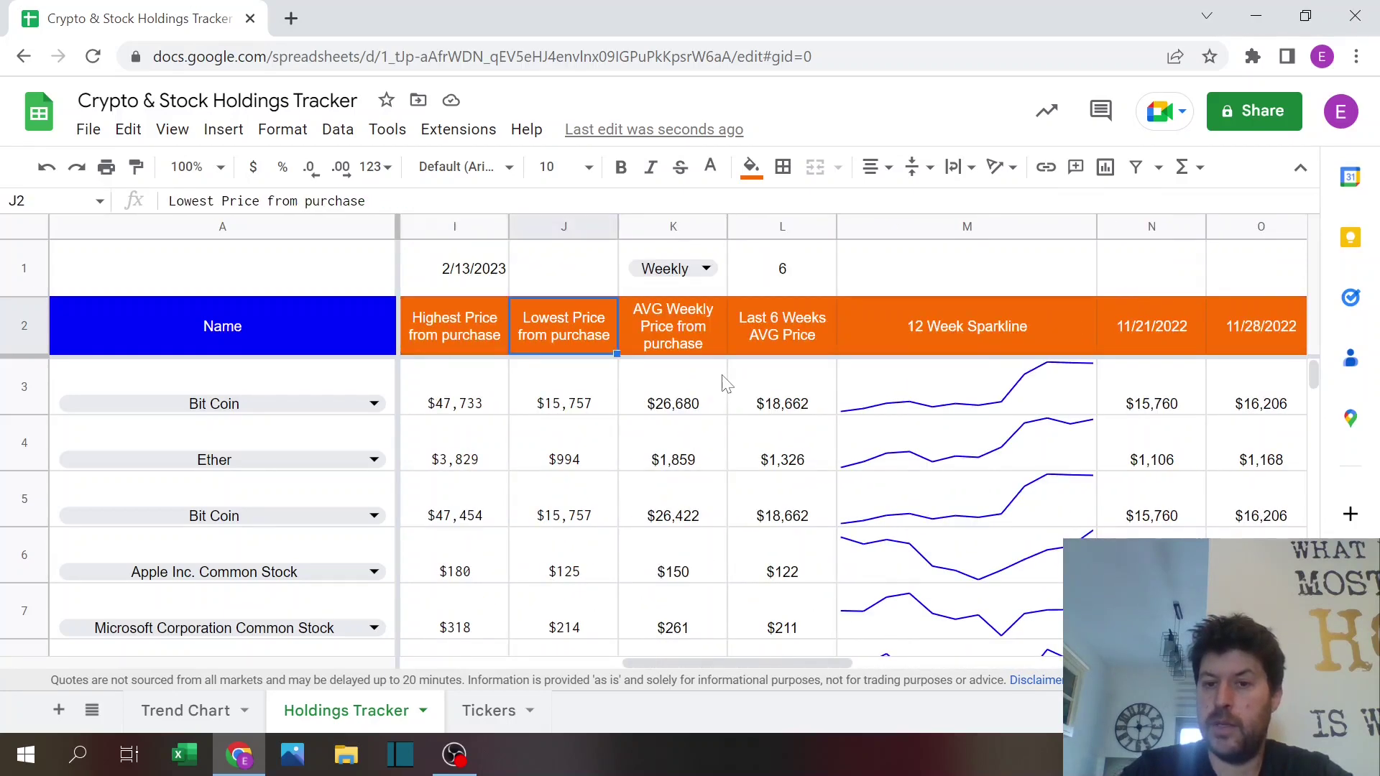
key(Right)
- Commit M3's =sparkline(N3:3,{"color","blue"}) formula and return left across the headers
click(923, 378)
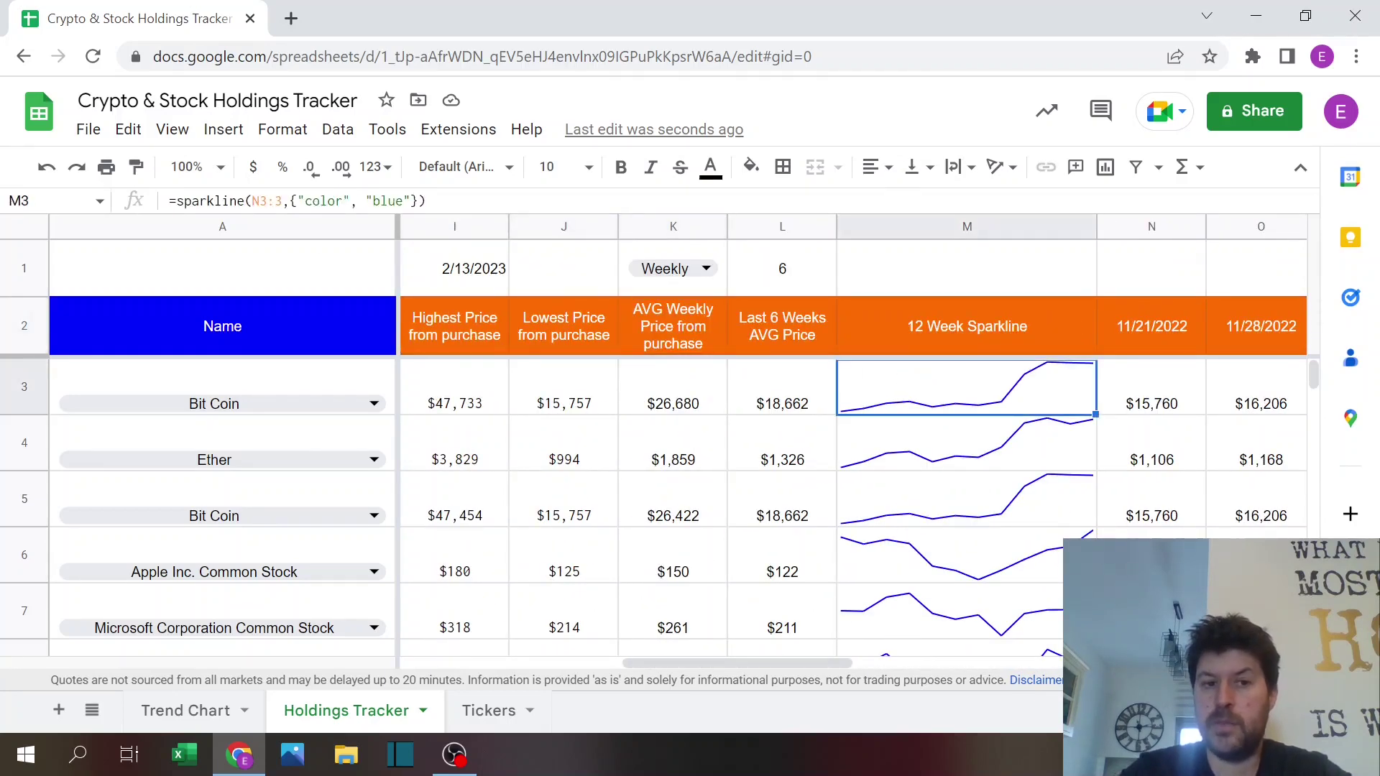
click(192, 200)
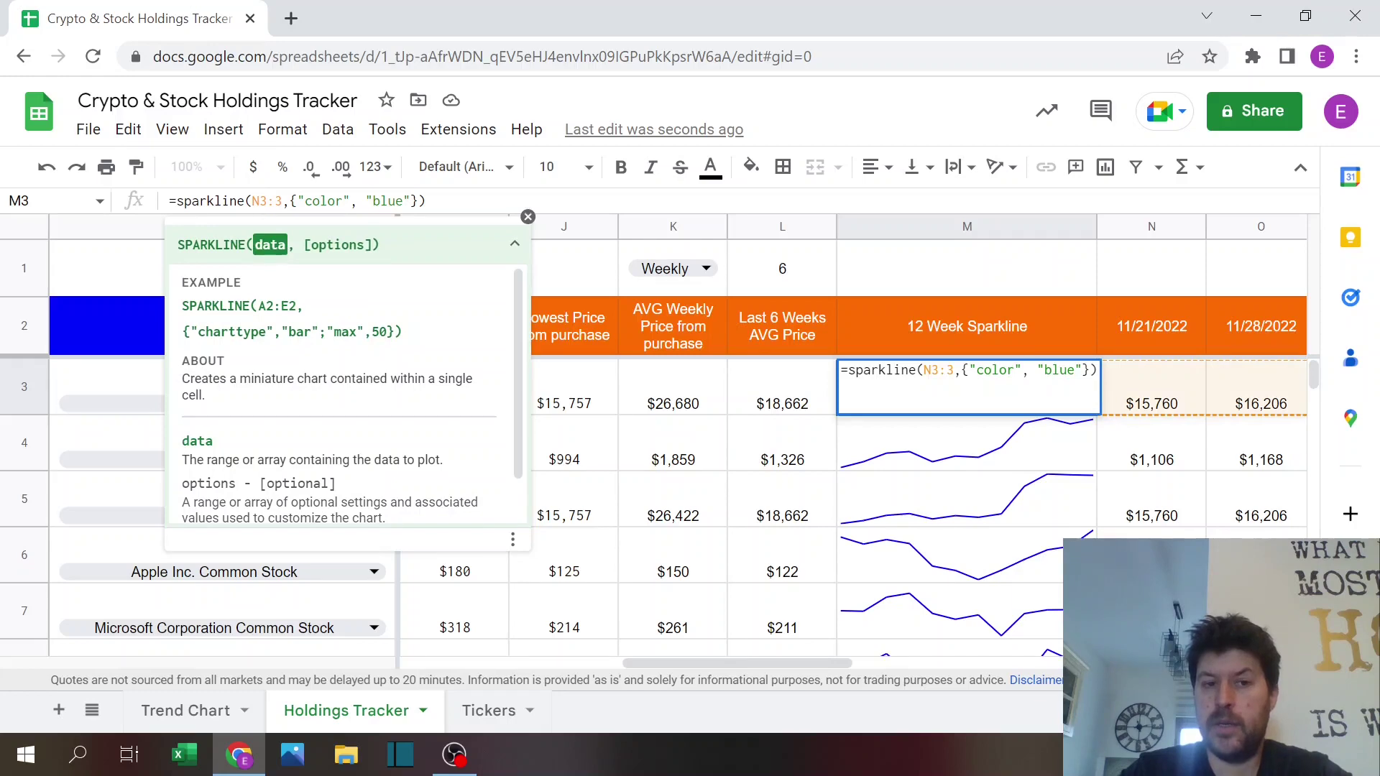
click(328, 201)
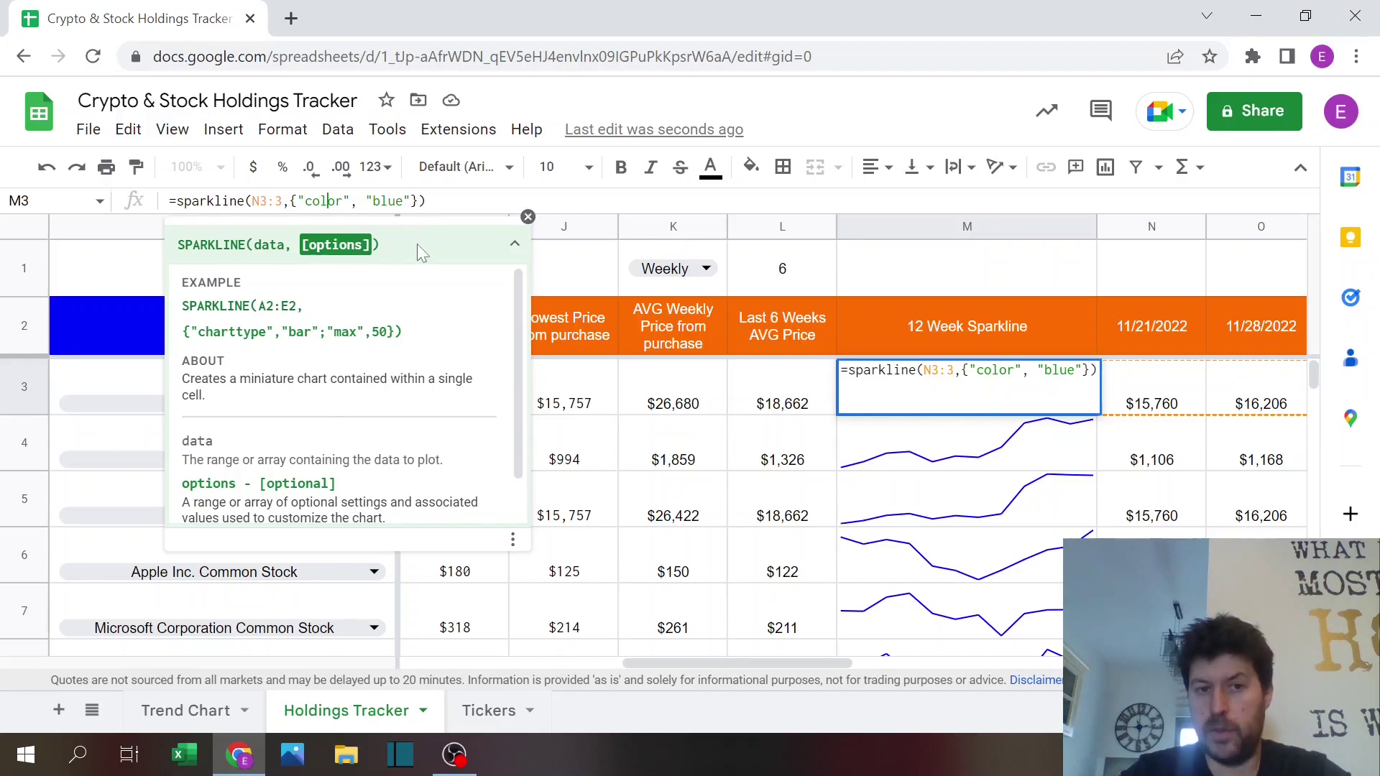
key(Escape)
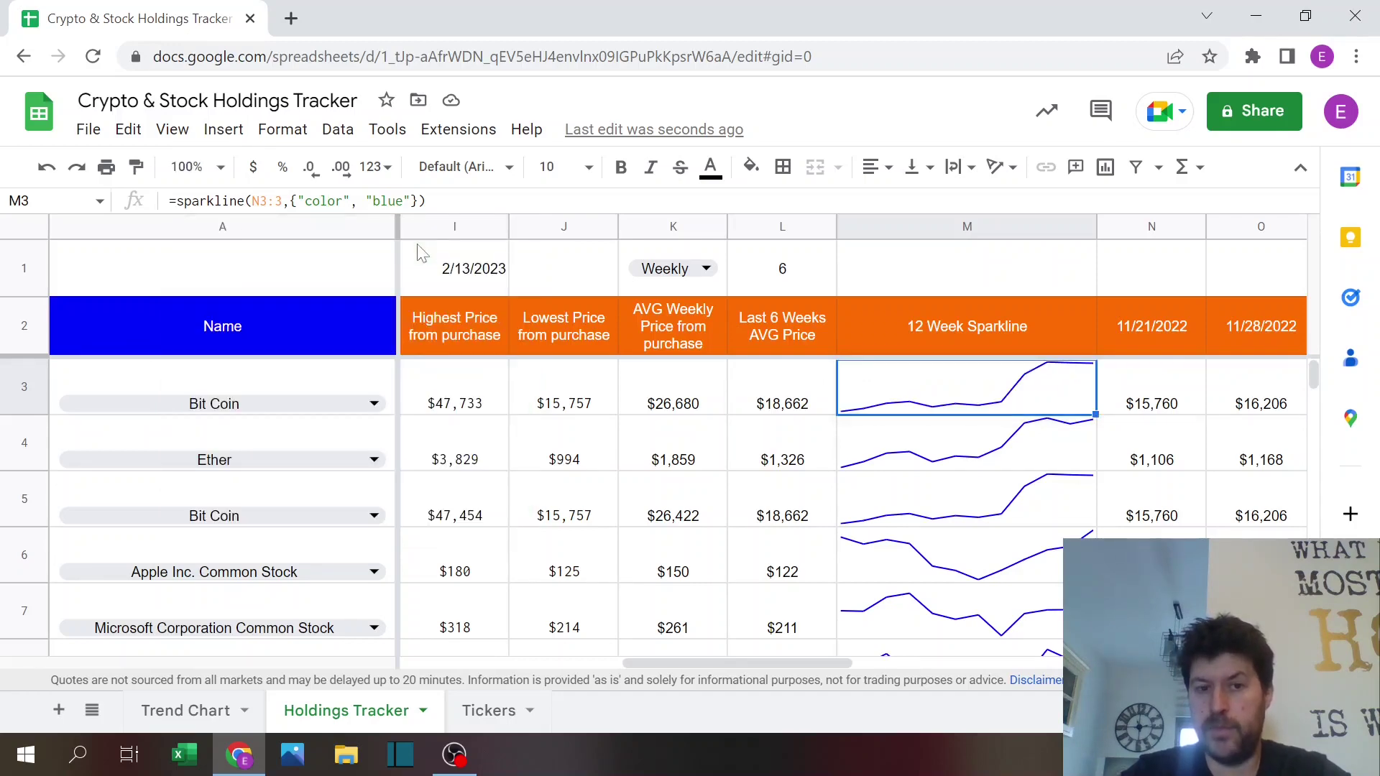
click(1005, 284)
key(Down)
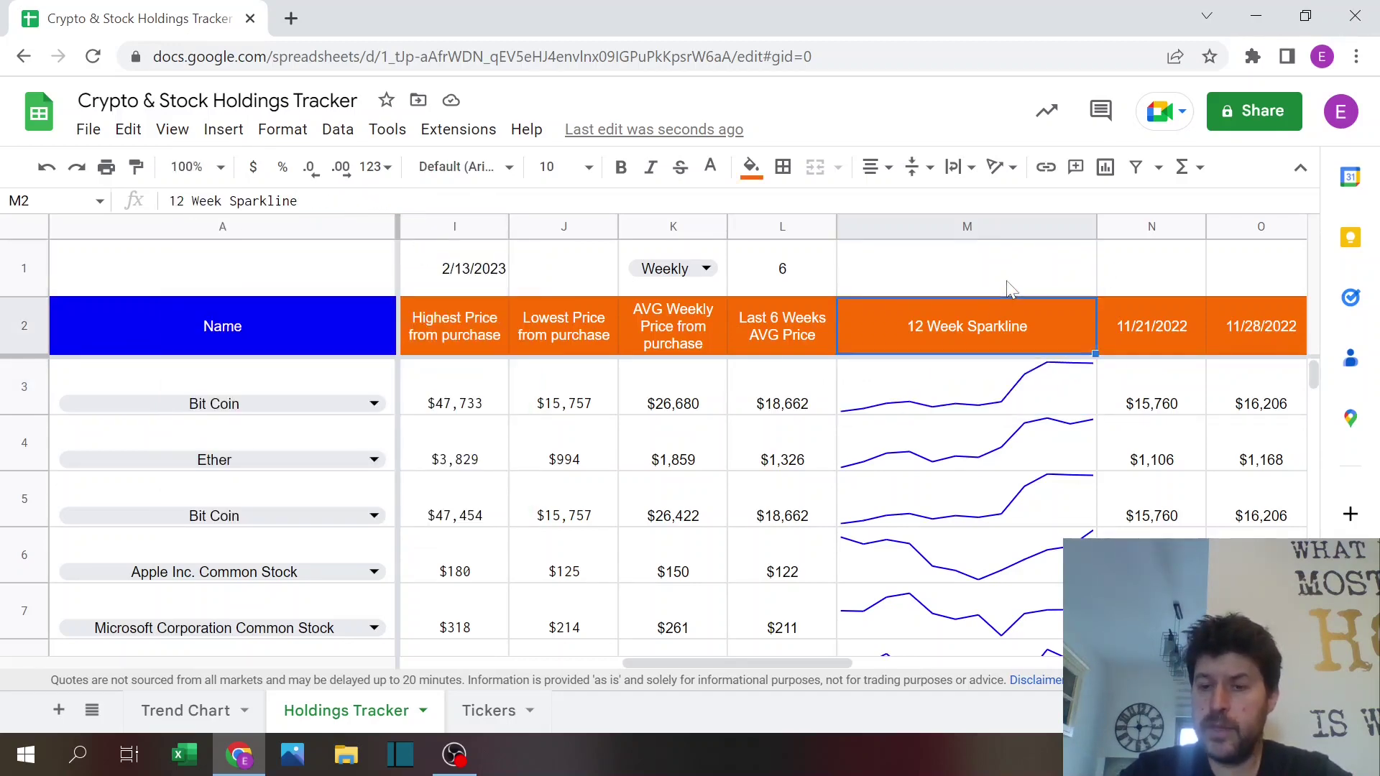
key(Left)
key(Left)
key(Left)
key(Left)
key(Left)
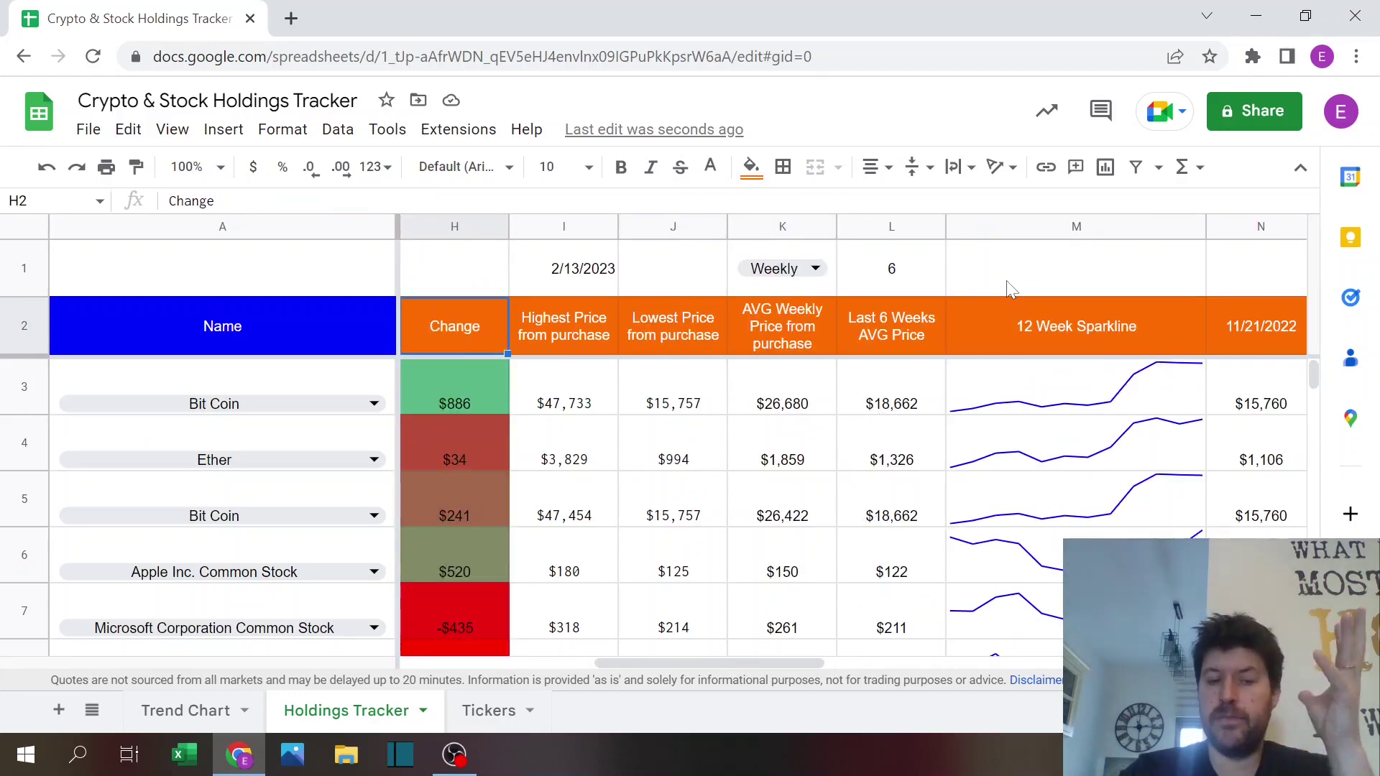
key(Left)
key(Left)
key(Left)
key(Left)
key(Left)
key(Left)
key(Left)
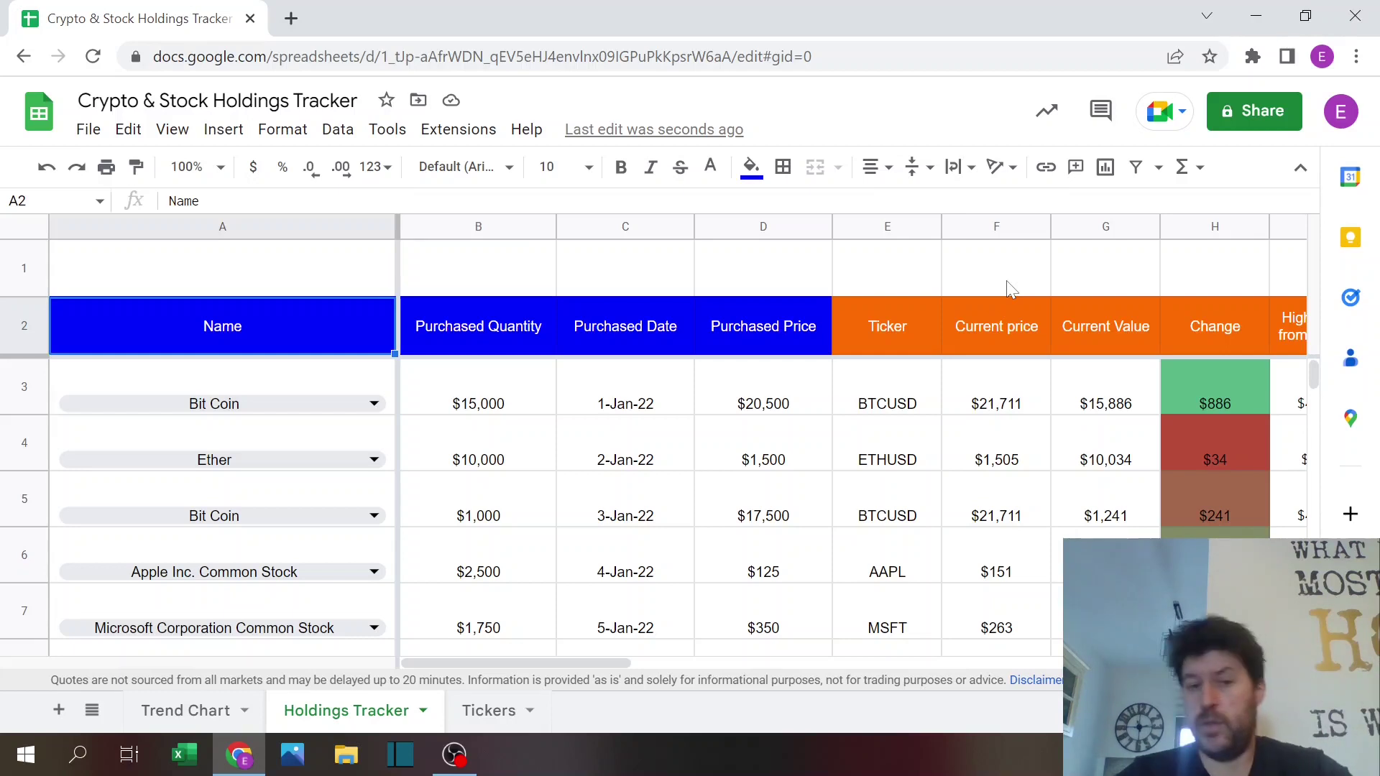
click(902, 399)
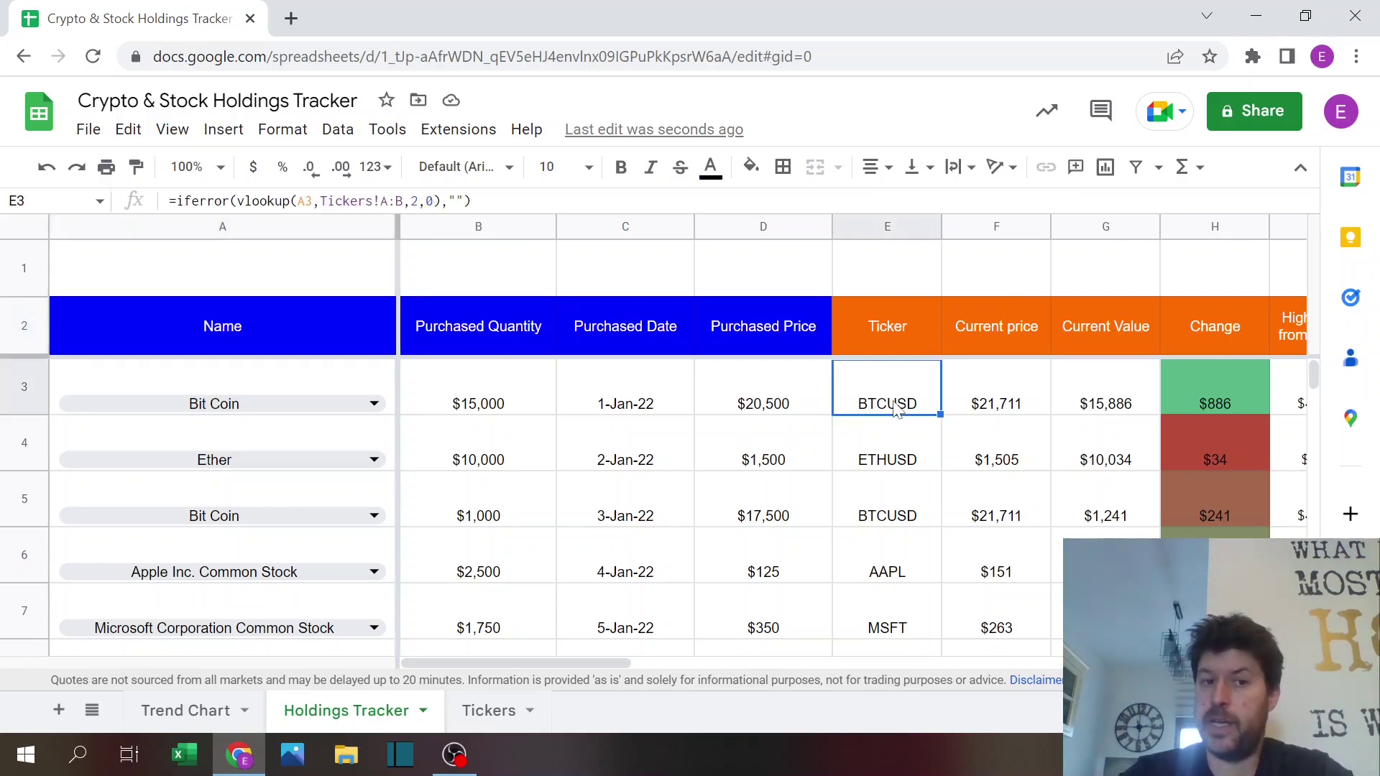
click(988, 386)
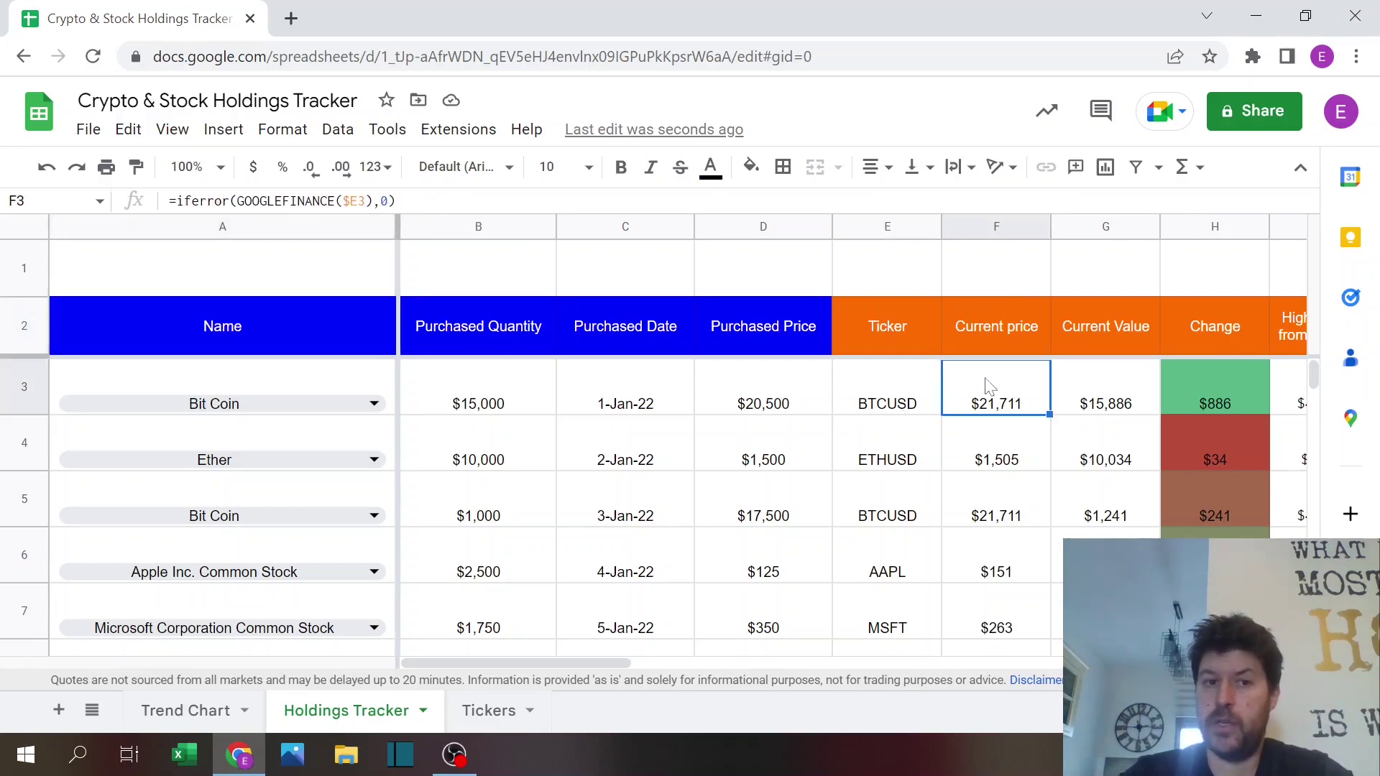
click(996, 326)
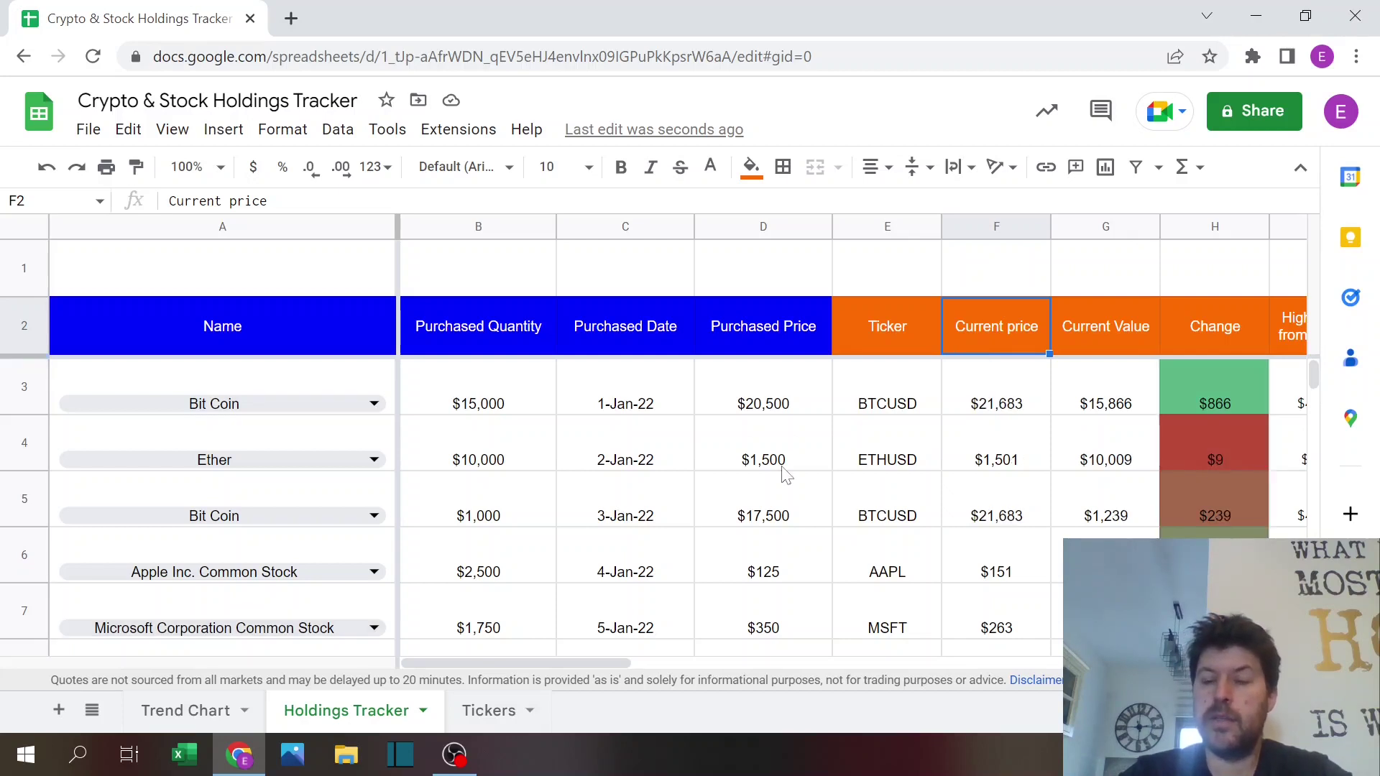
- On the Trend Chart tab, chart Amazon.com, Inc. Common Stock daily from 1/1/19
click(189, 711)
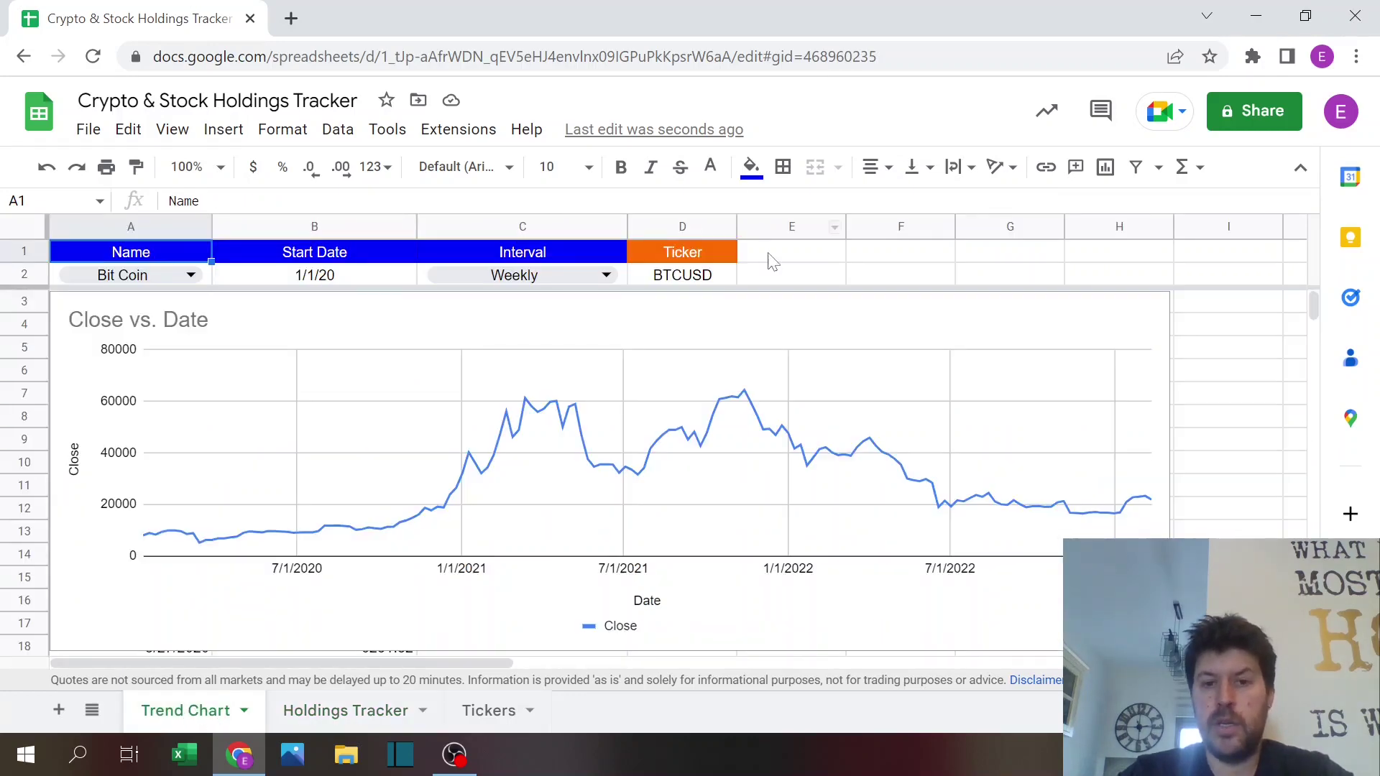
click(190, 276)
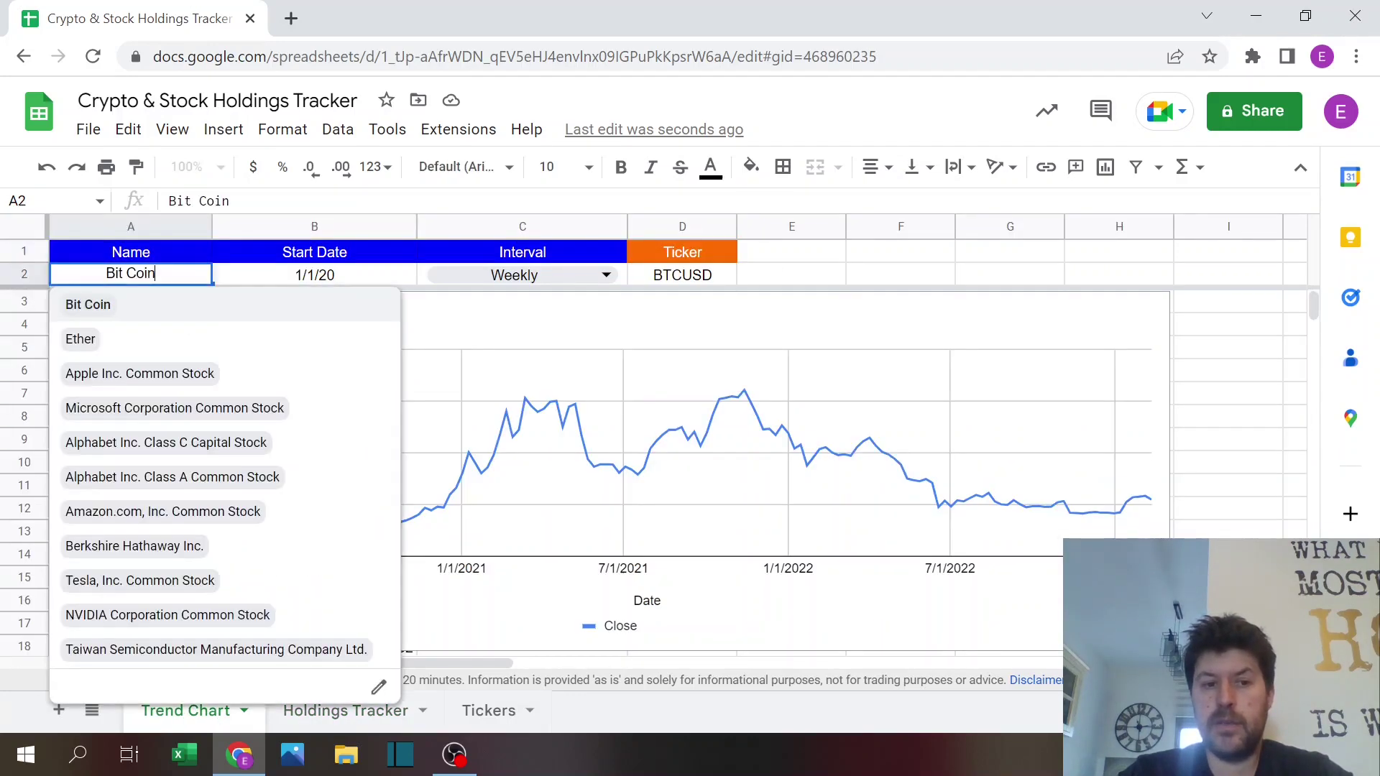
click(155, 513)
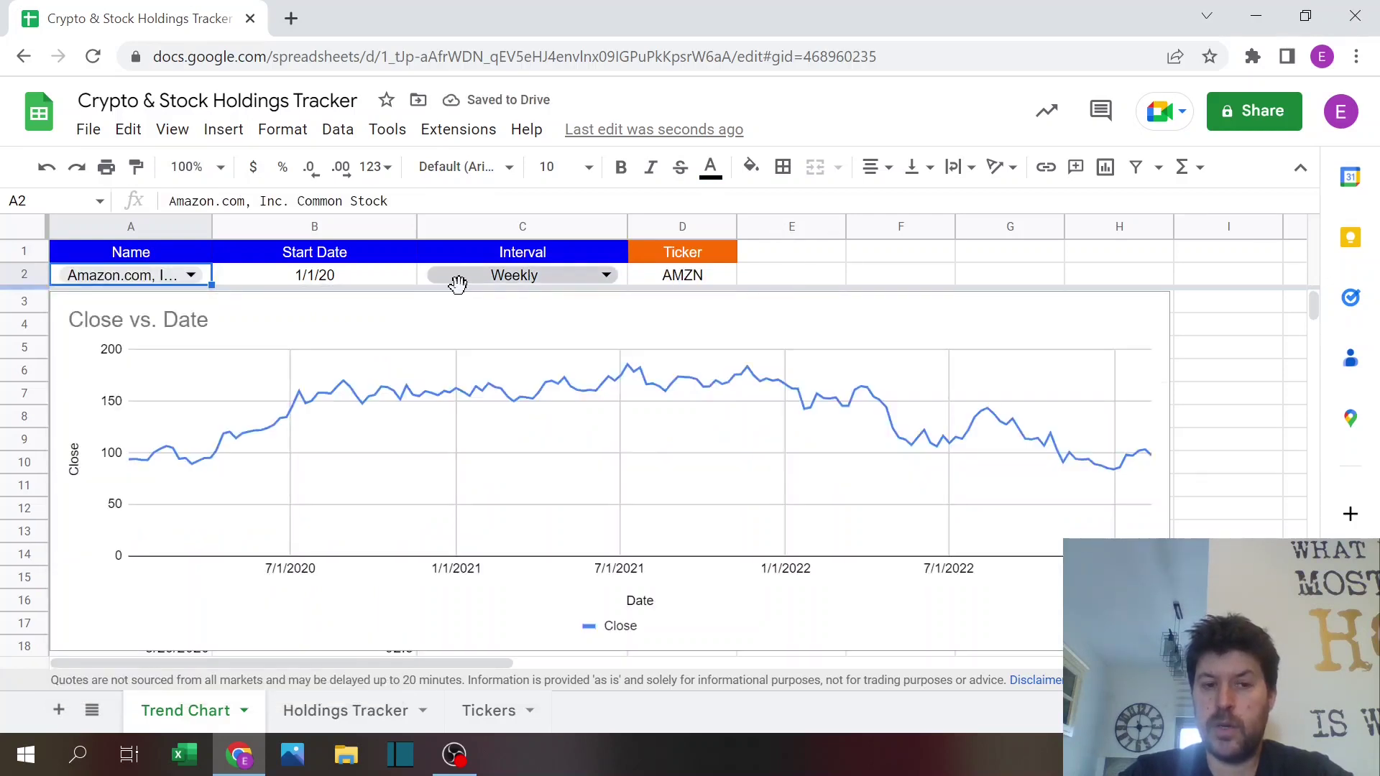
click(368, 281)
text(1/1/19)
key(Return)
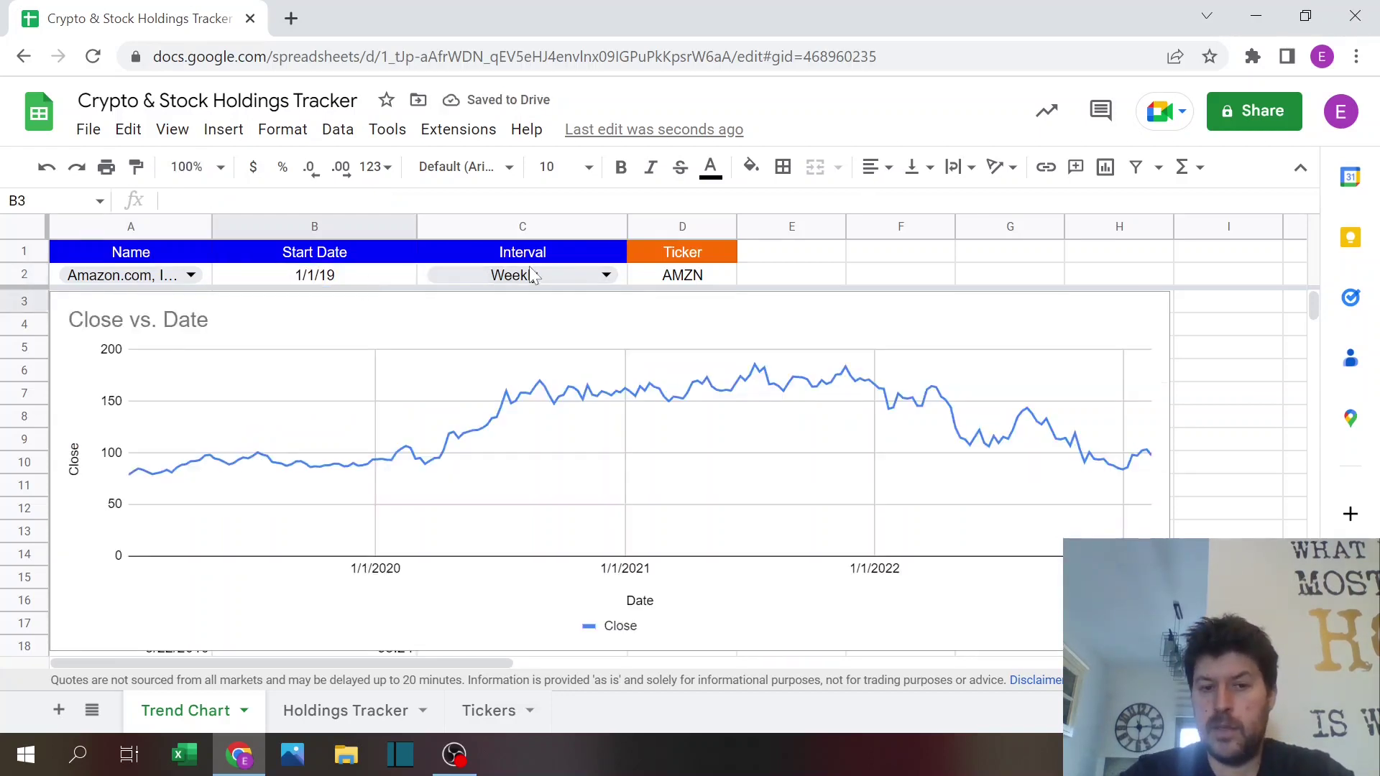
click(608, 276)
click(606, 275)
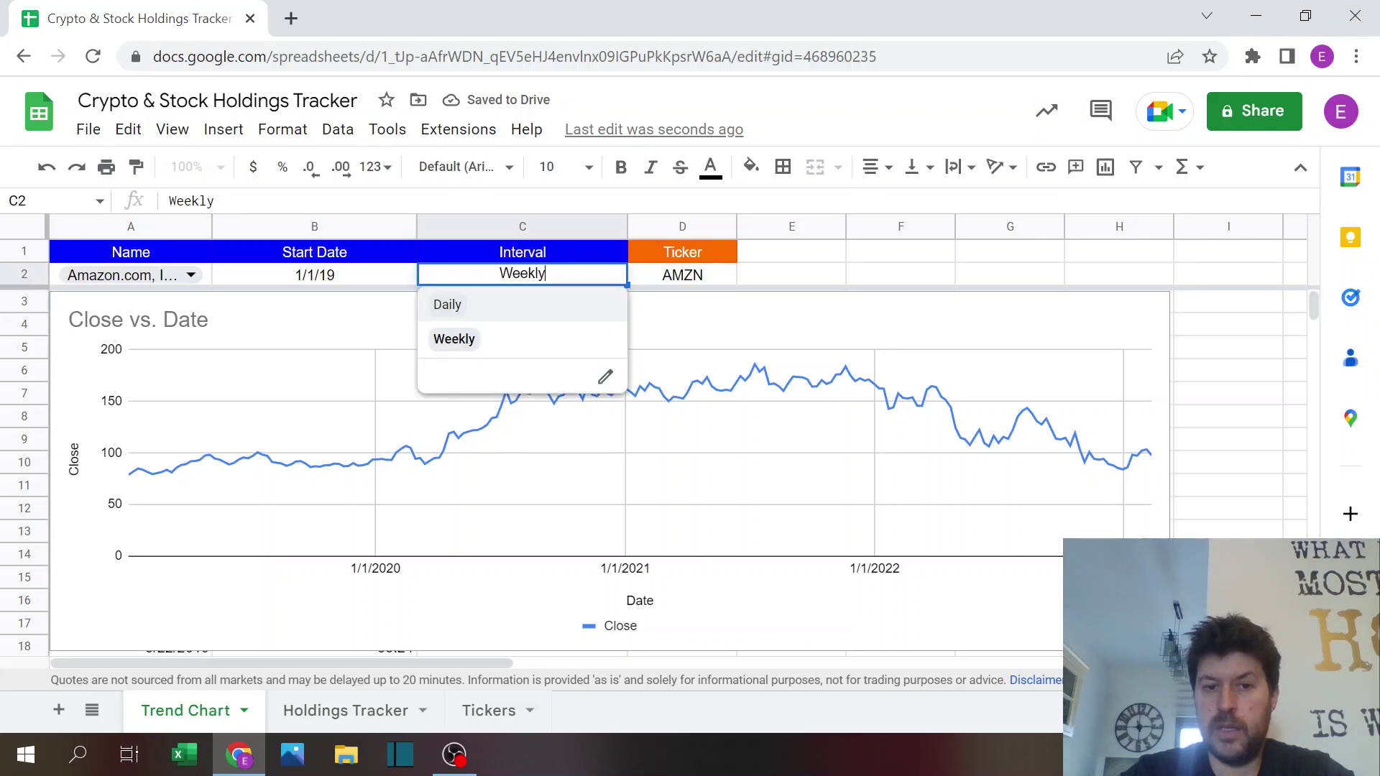
click(482, 312)
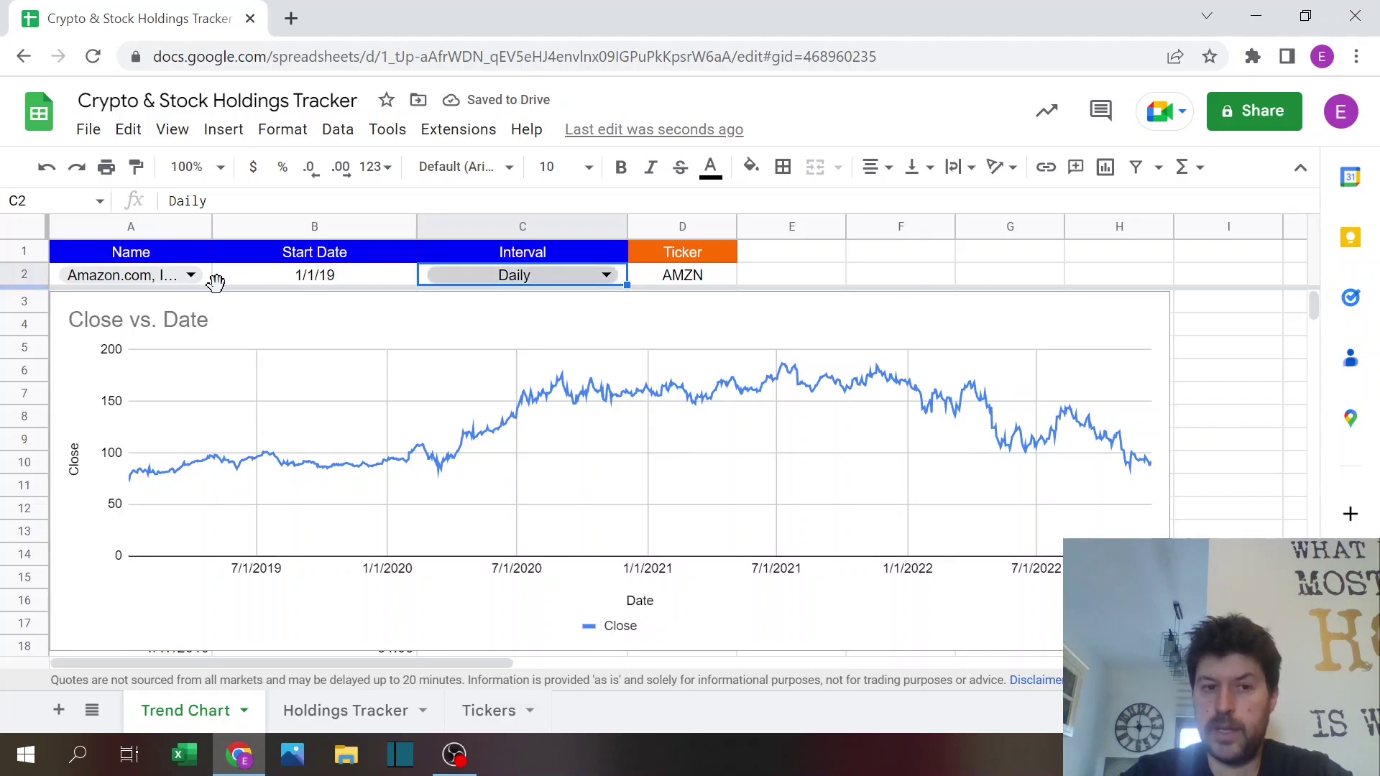
- Switch the chart to Tesla, Inc. Common Stock at a Weekly interval
click(130, 276)
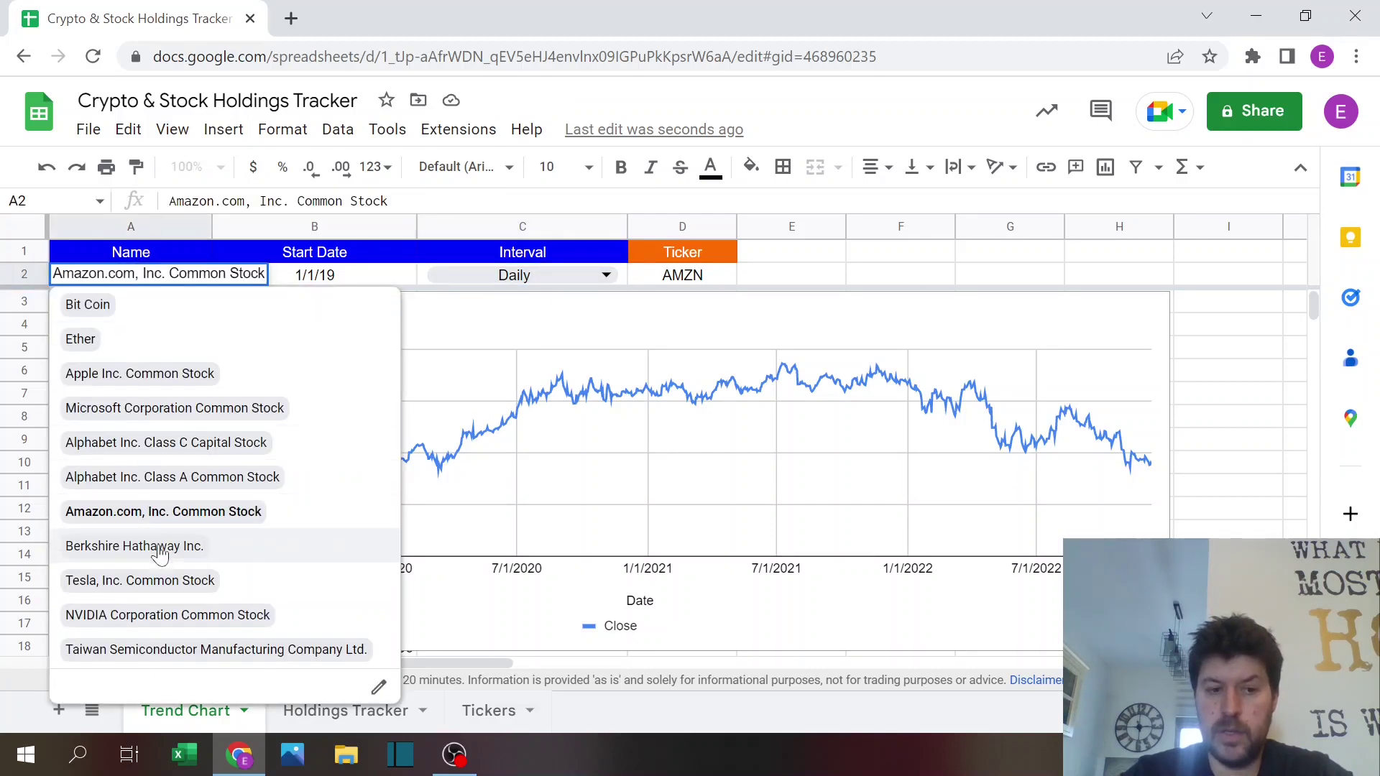
click(154, 579)
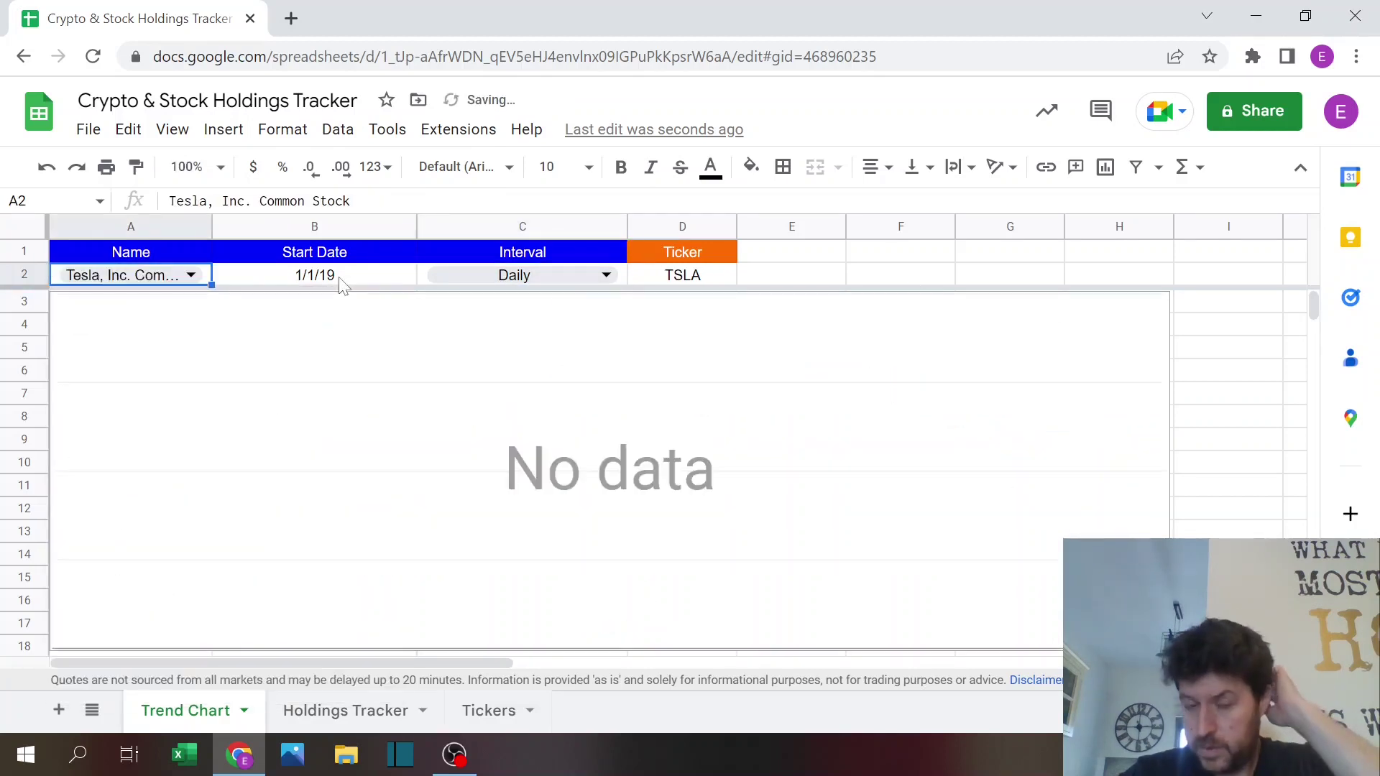
click(603, 276)
click(471, 345)
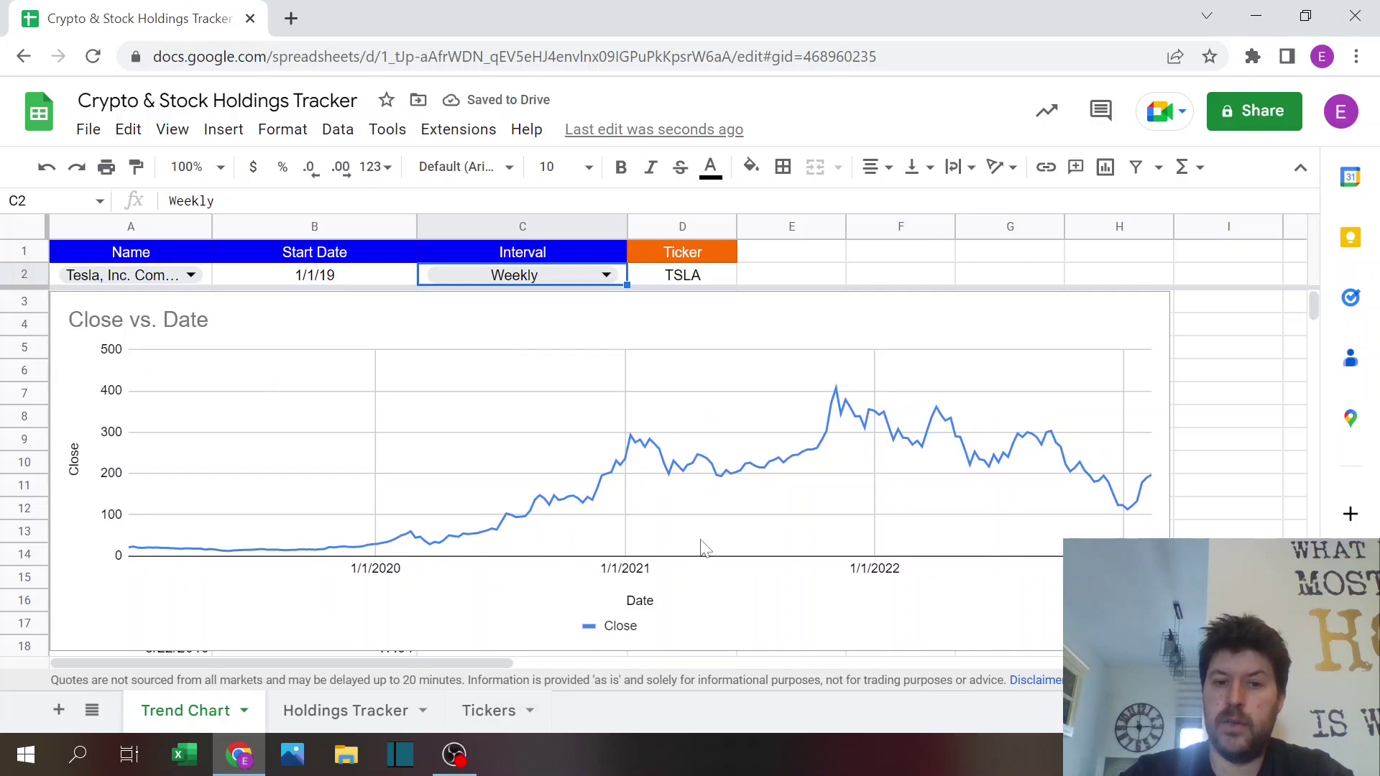
click(533, 332)
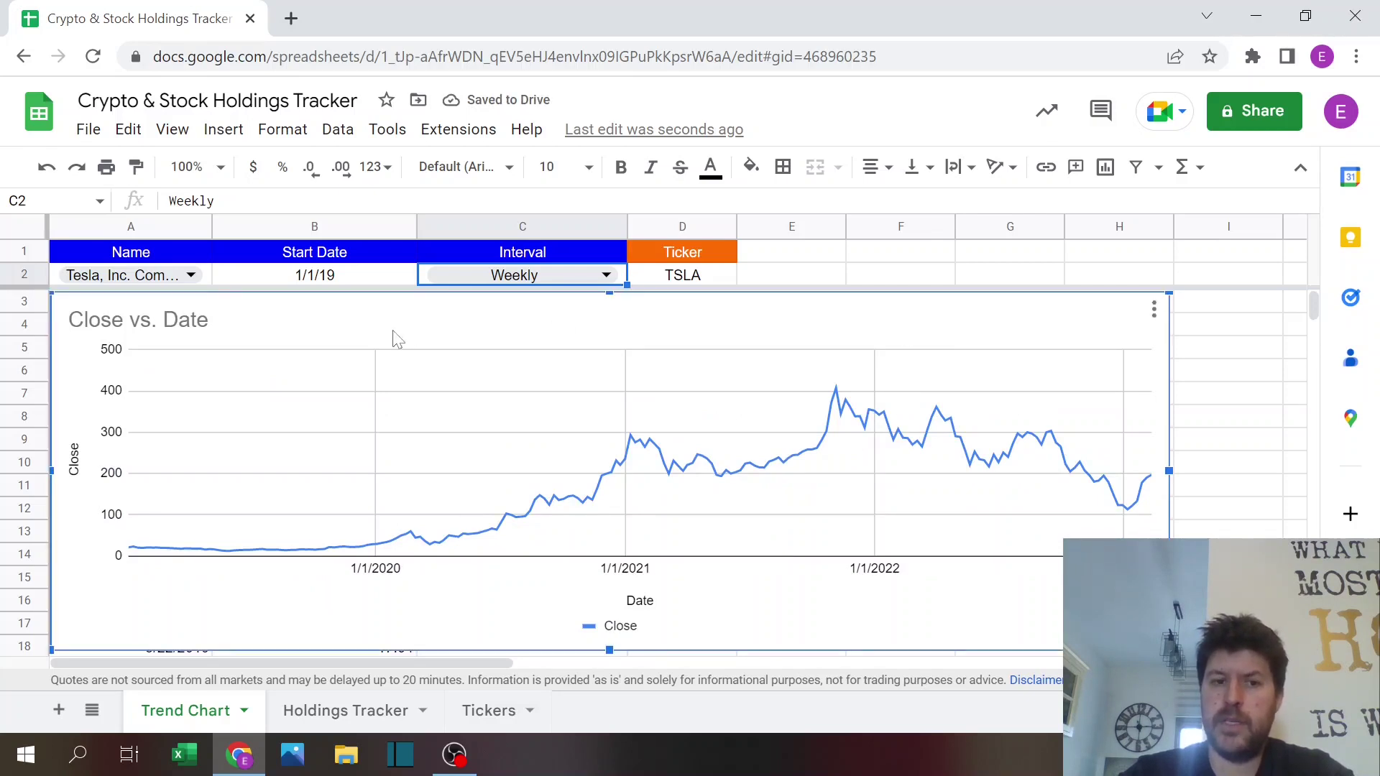
drag(397, 338, 898, 316)
click(183, 377)
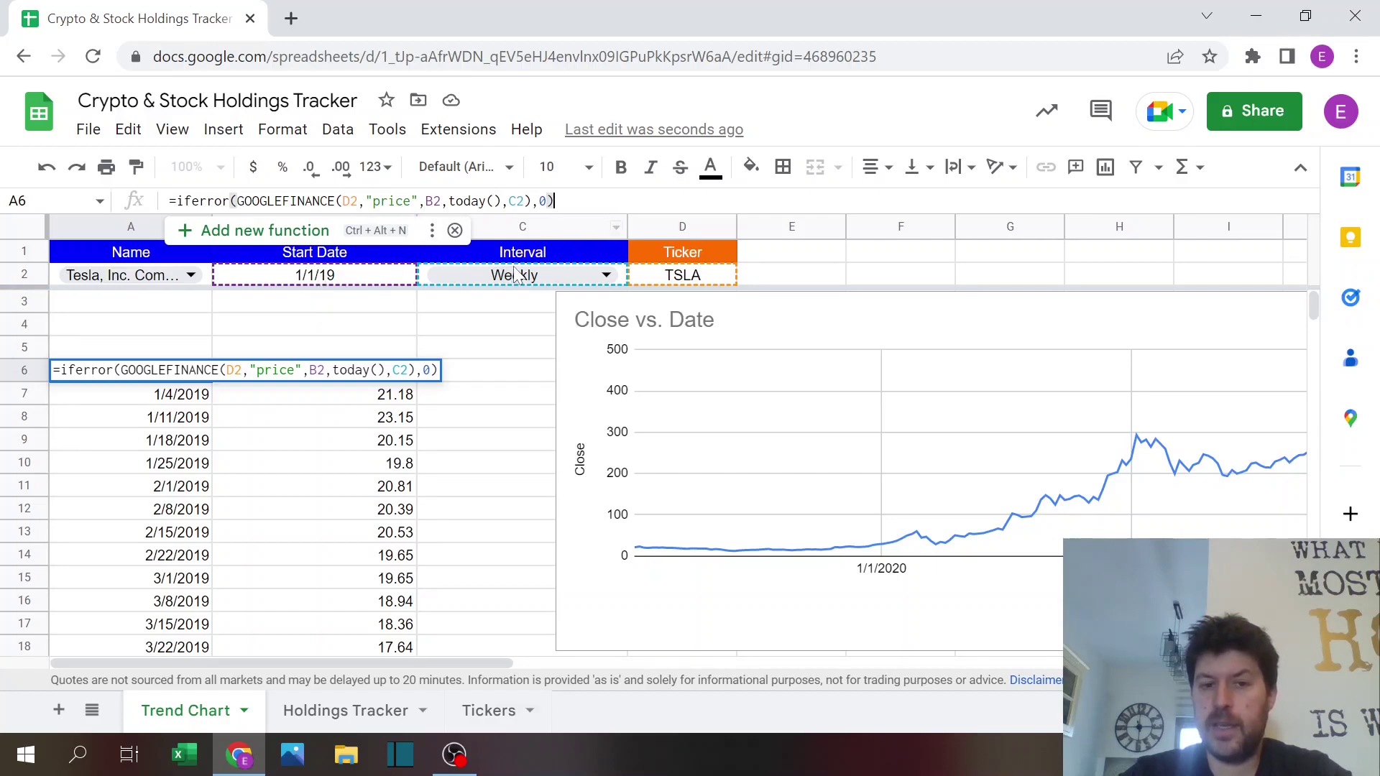
key(Escape)
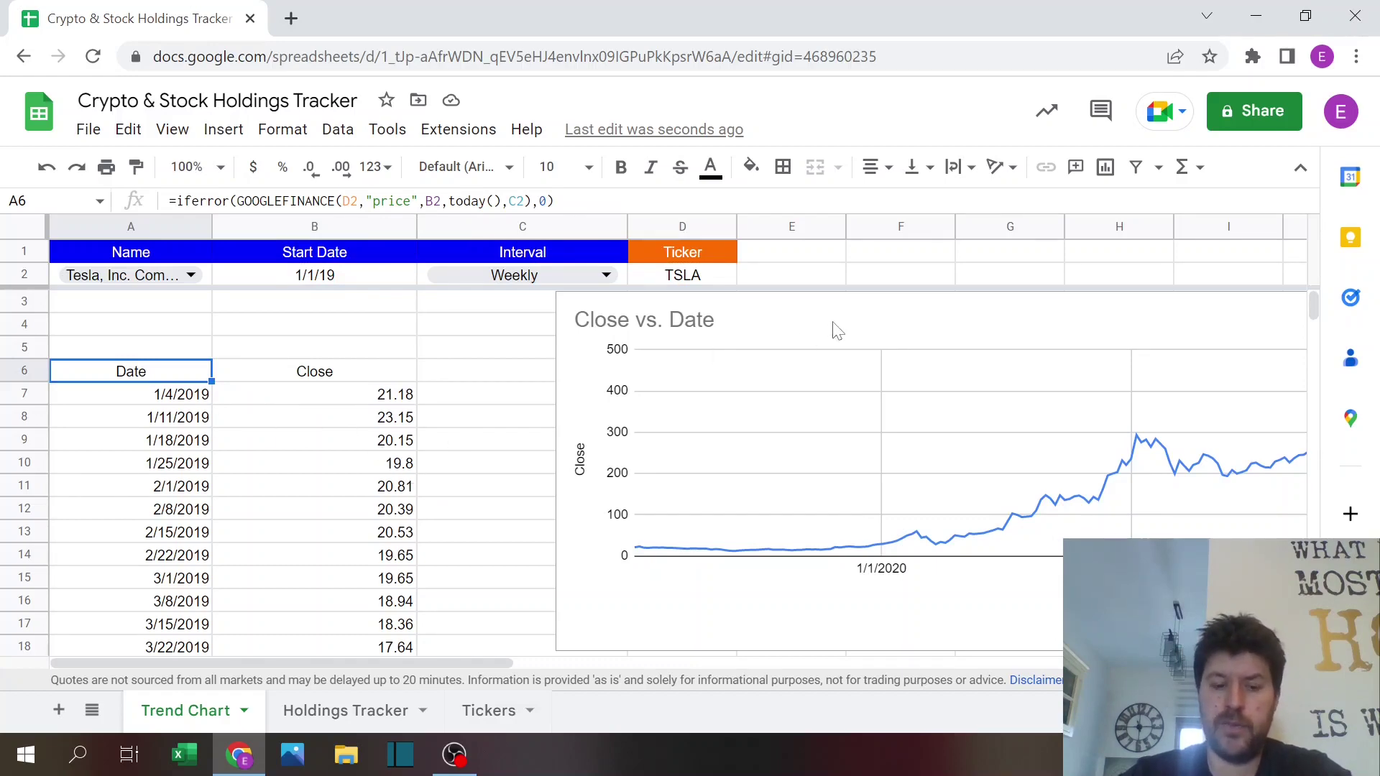
drag(838, 331, 624, 327)
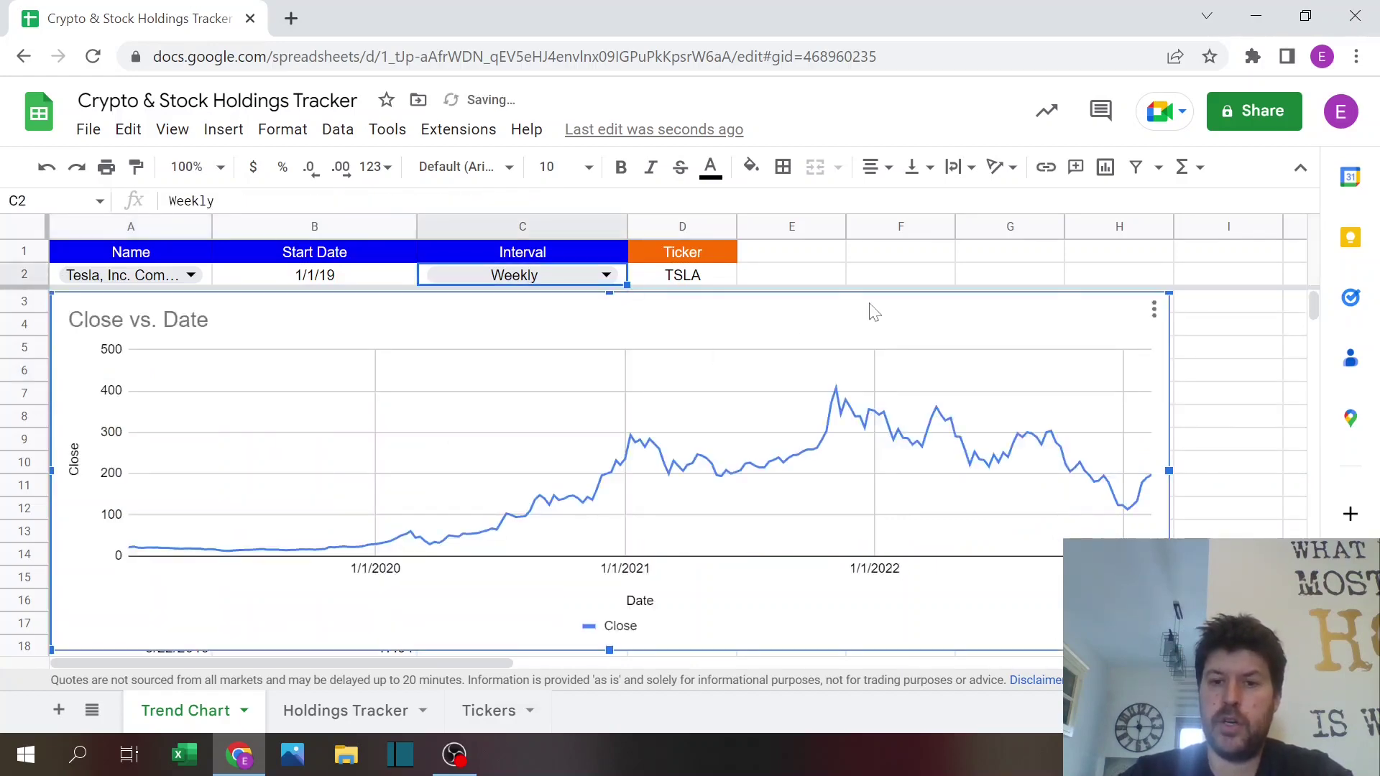
click(1154, 309)
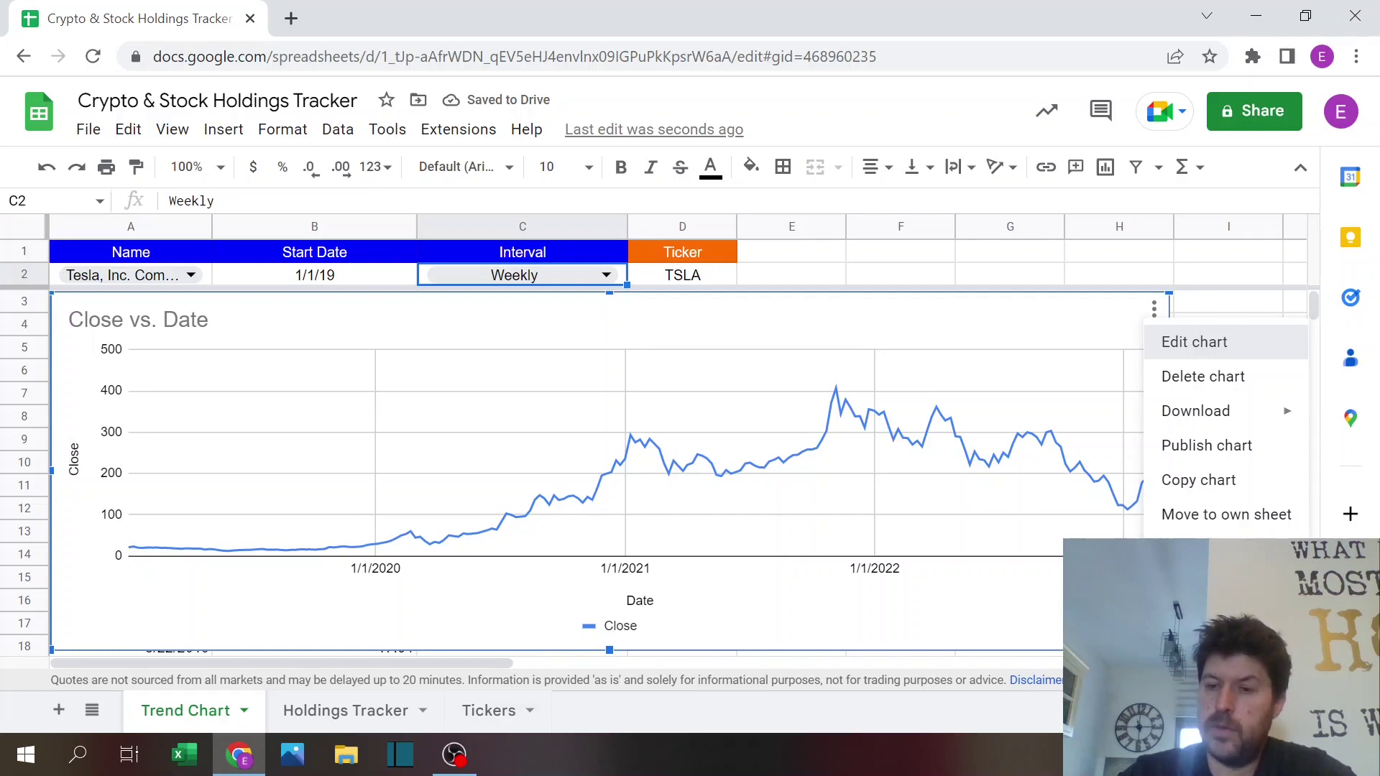
click(1179, 342)
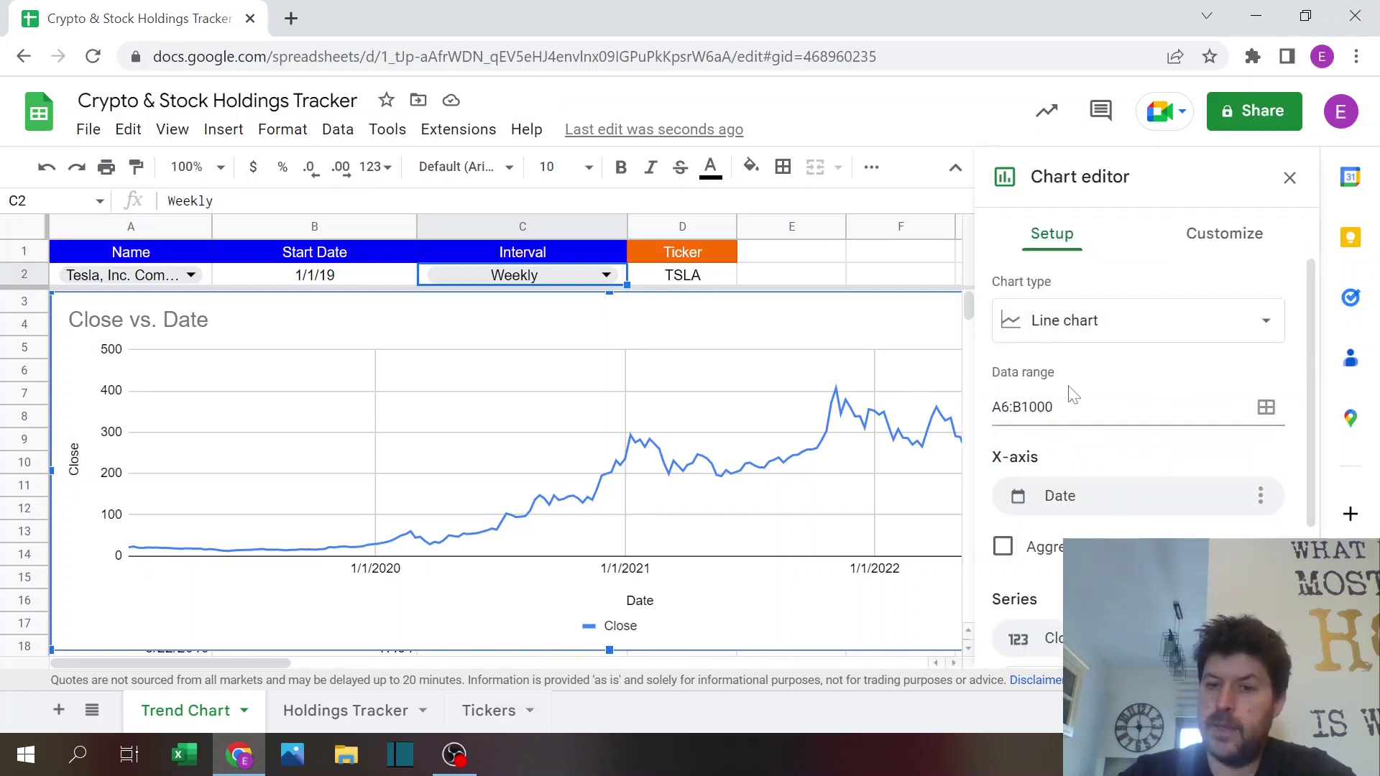
click(1078, 407)
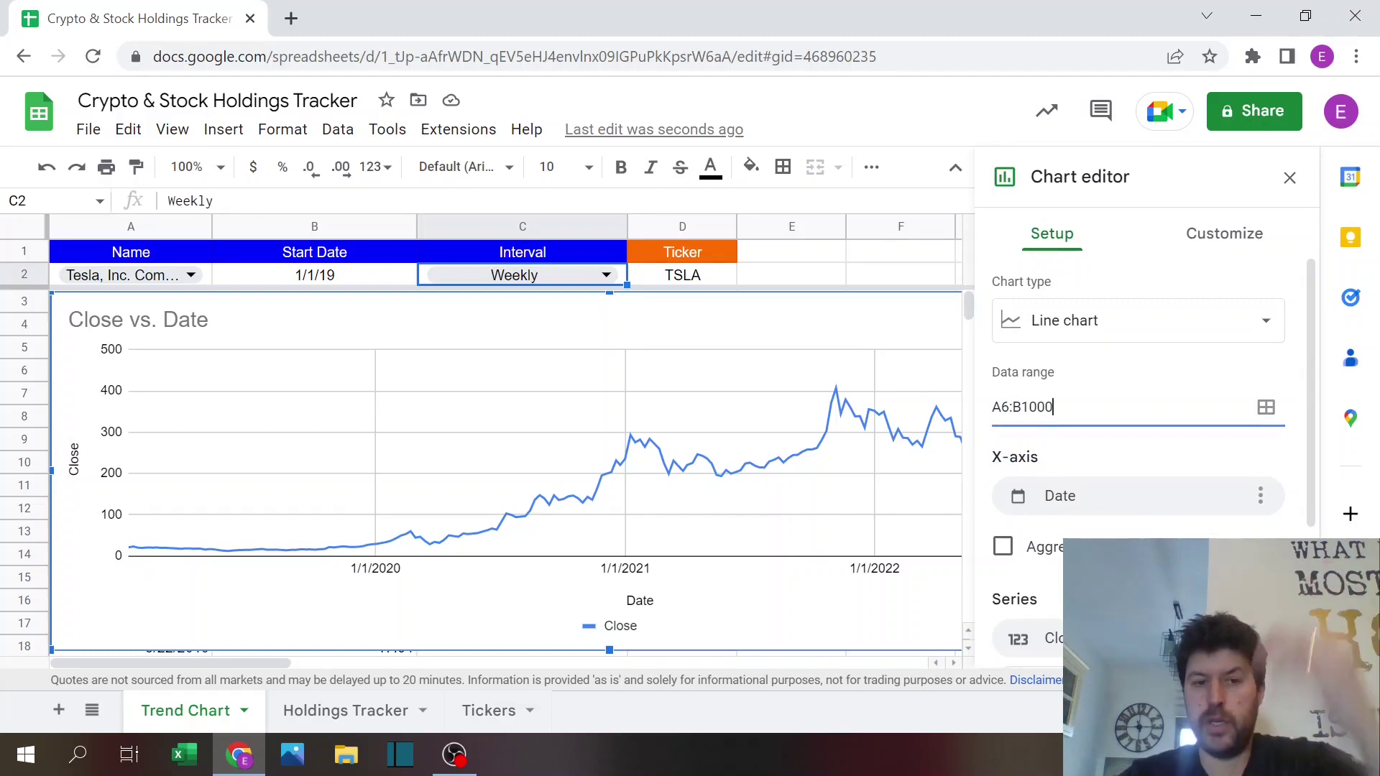
click(1289, 177)
click(1219, 366)
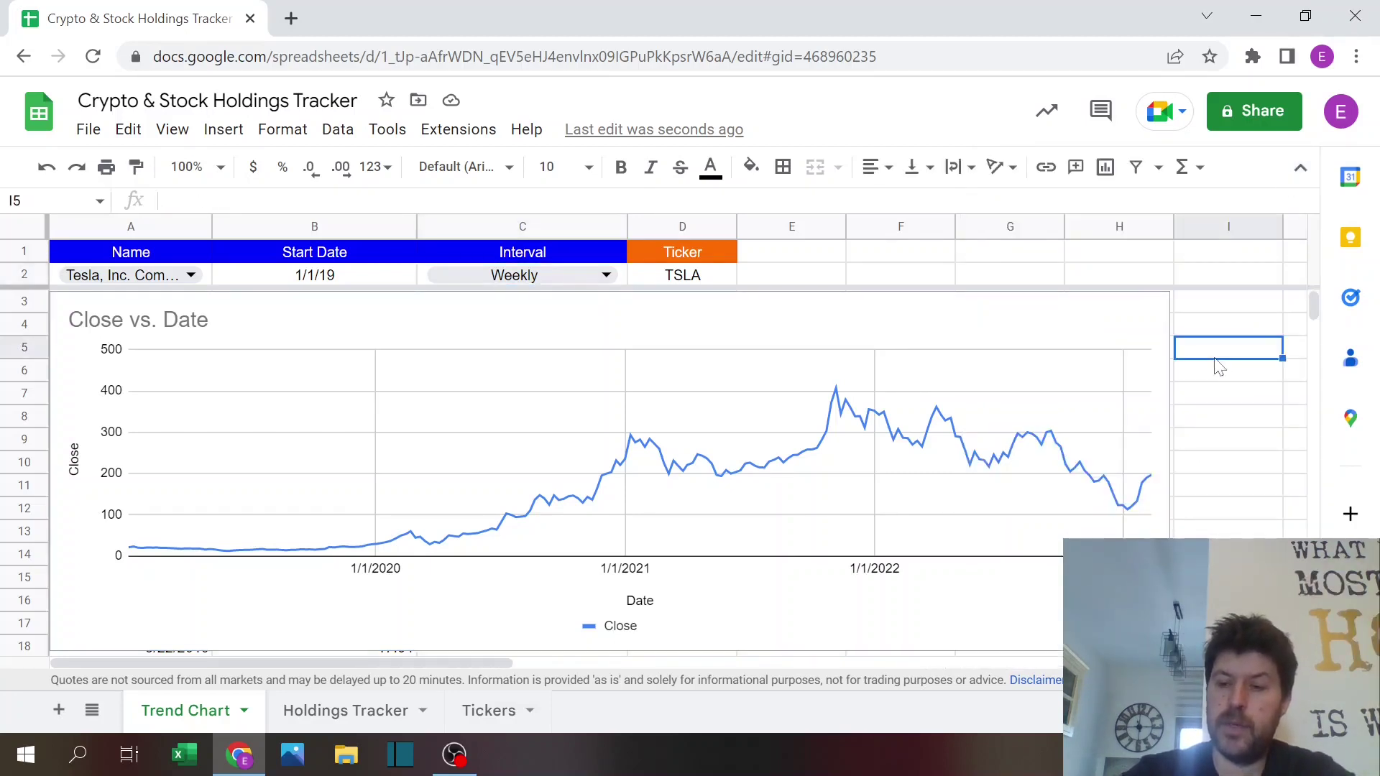